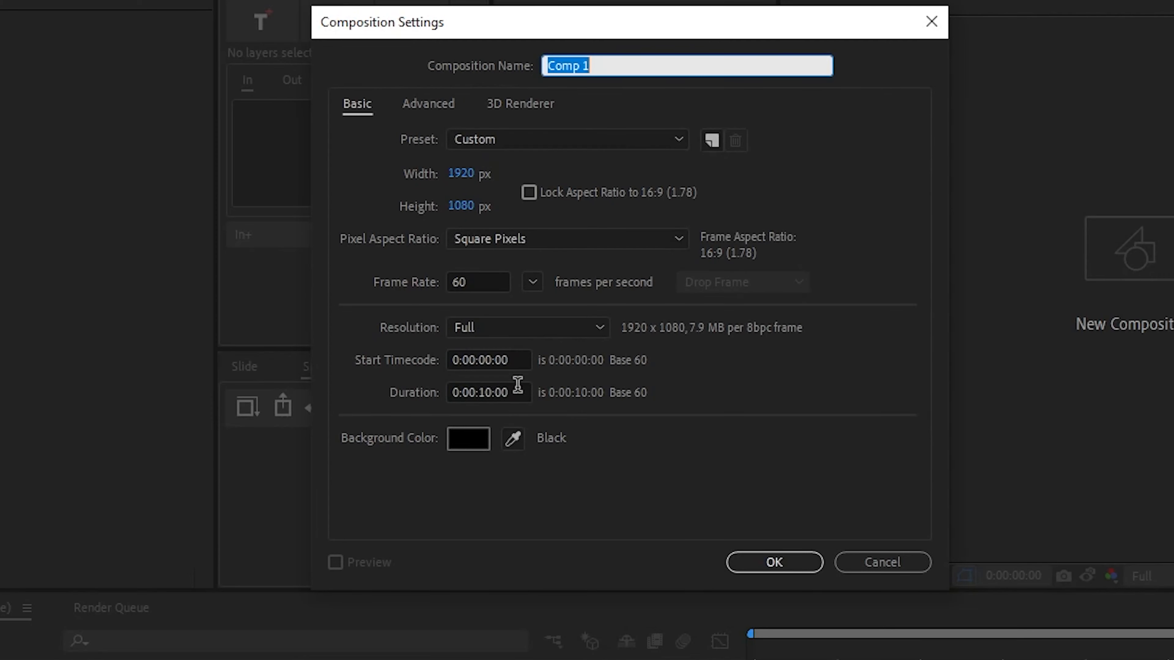
Step: Create a composition named main with a duration of 15 seconds at 1920 x 1080 and 60 fps
{"action": "left_click", "coordinate": [495, 391]}
{"action": "key", "text": "BackSpace"}
{"action": "key", "text": "BackSpace"}
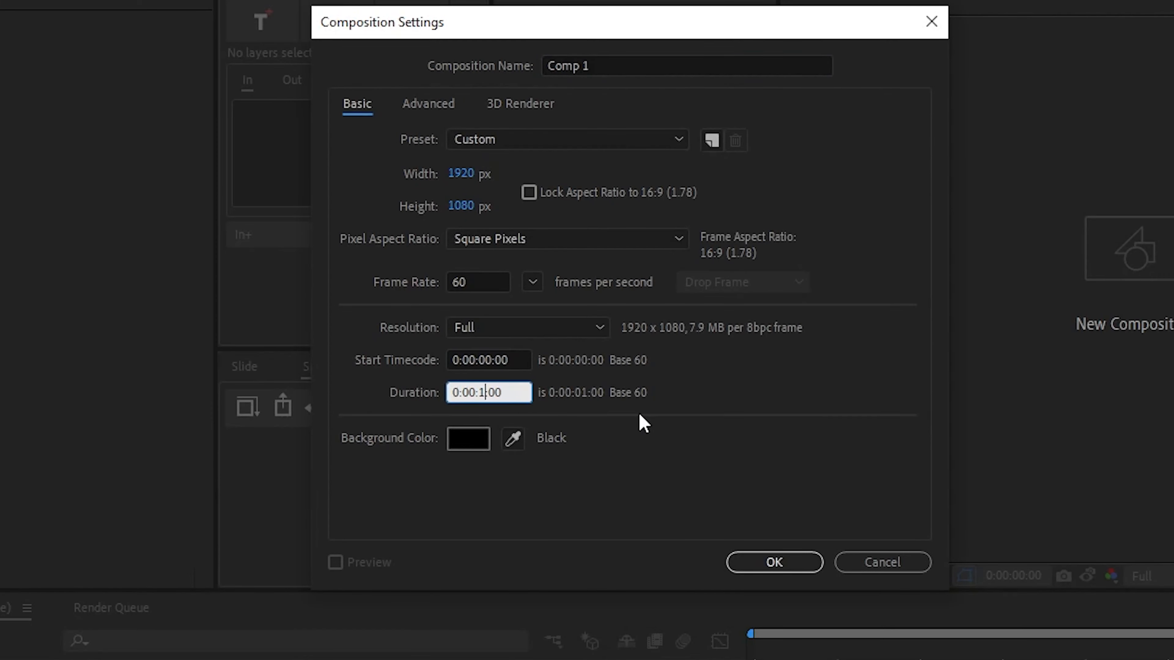
{"action": "type", "text": "5"}
{"action": "triple_click", "coordinate": [567, 66]}
{"action": "type", "text": "main"}
{"action": "key", "text": "Return"}
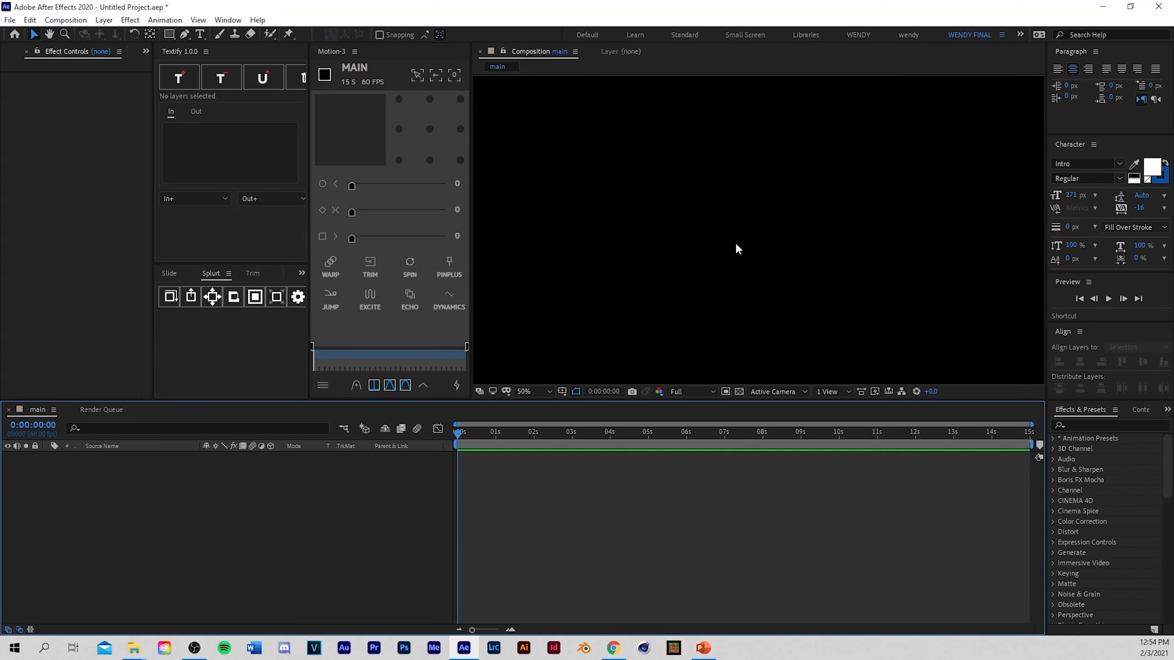
Step: Draw a rectangle shape across the middle of the composition, spanning about two thirds of its width and height
{"action": "scroll", "coordinate": [735, 243], "scroll_direction": "down", "scroll_amount": 3}
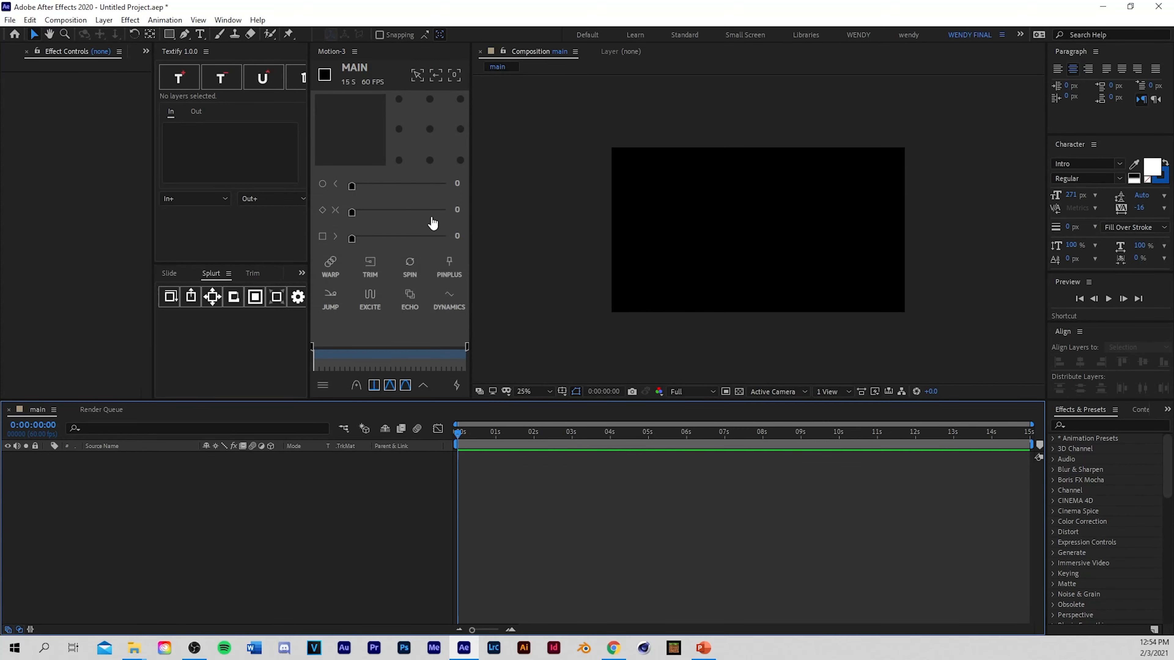
{"action": "left_click", "coordinate": [167, 37]}
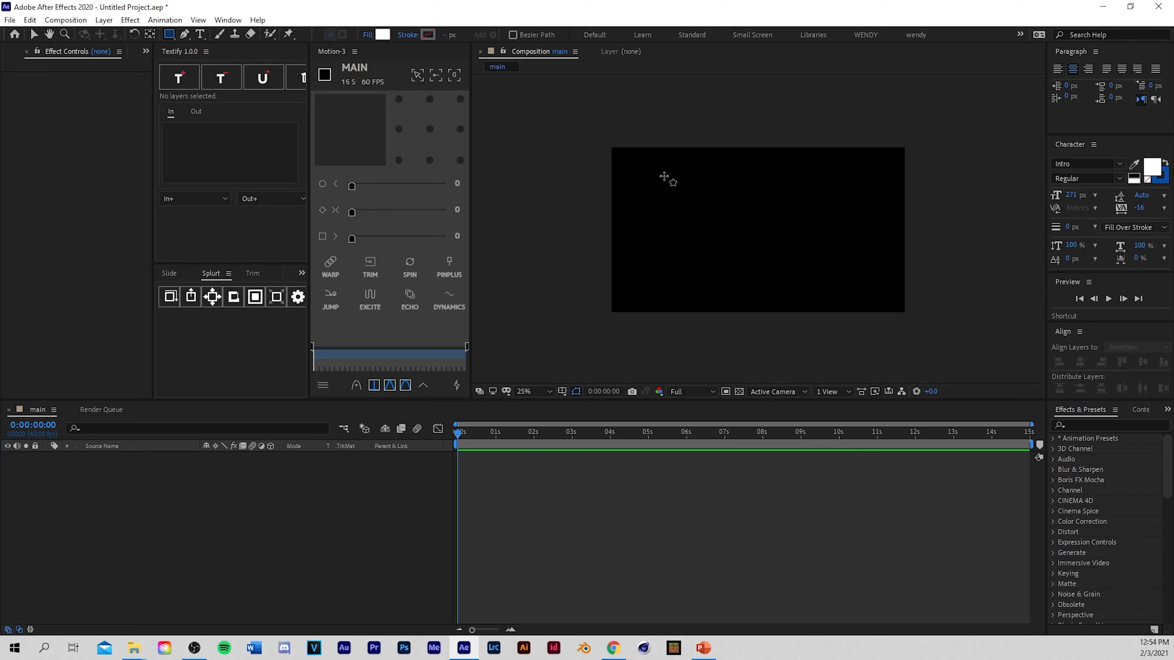
{"action": "mouse_move", "coordinate": [664, 177]}
{"action": "left_mouse_down"}
{"action": "mouse_move", "coordinate": [868, 272]}
{"action": "mouse_move", "coordinate": [861, 288]}
{"action": "left_mouse_up"}
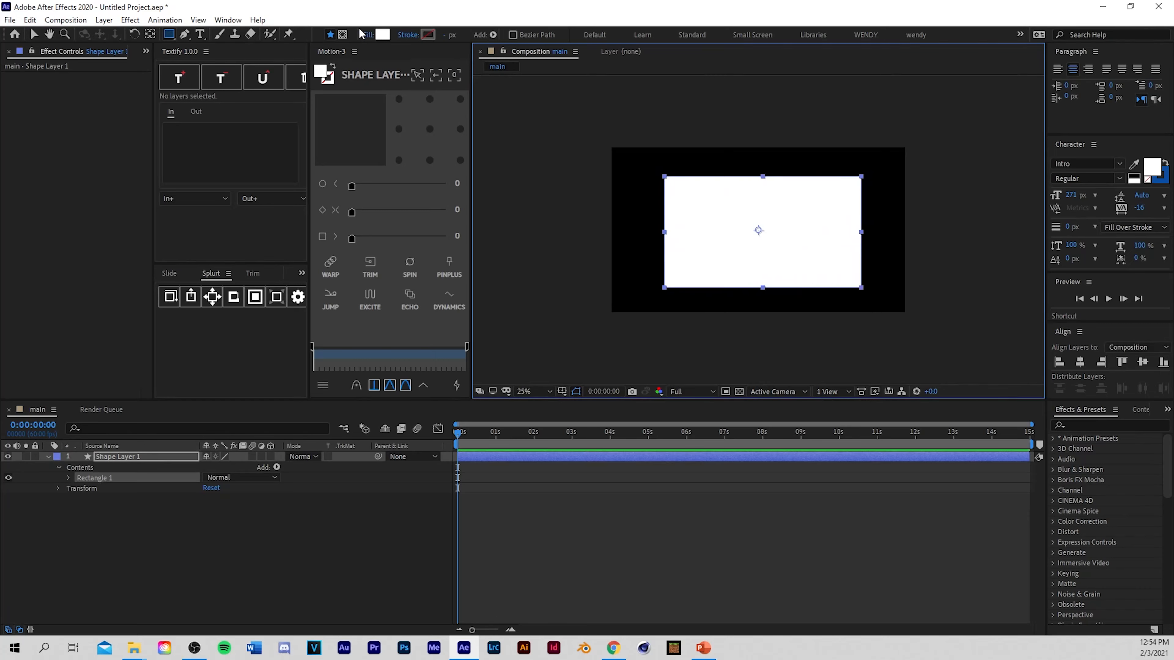
Step: Set the rectangle's fill to None and give it a 75 px stroke
{"action": "left_click", "coordinate": [368, 35]}
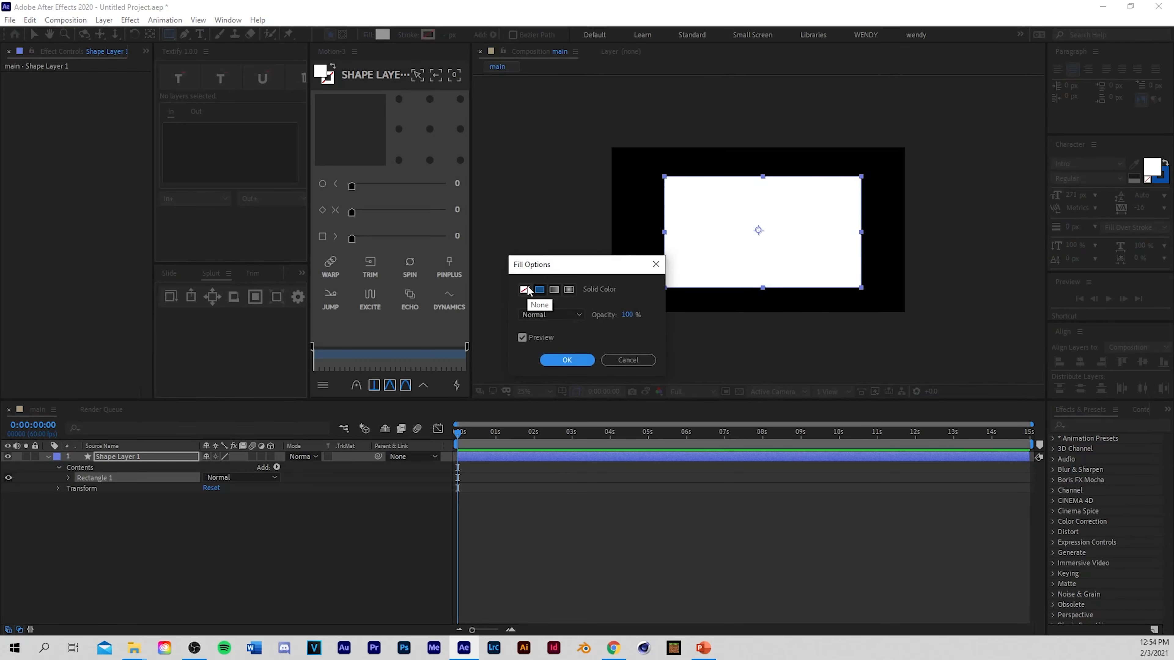
{"action": "left_click", "coordinate": [525, 289]}
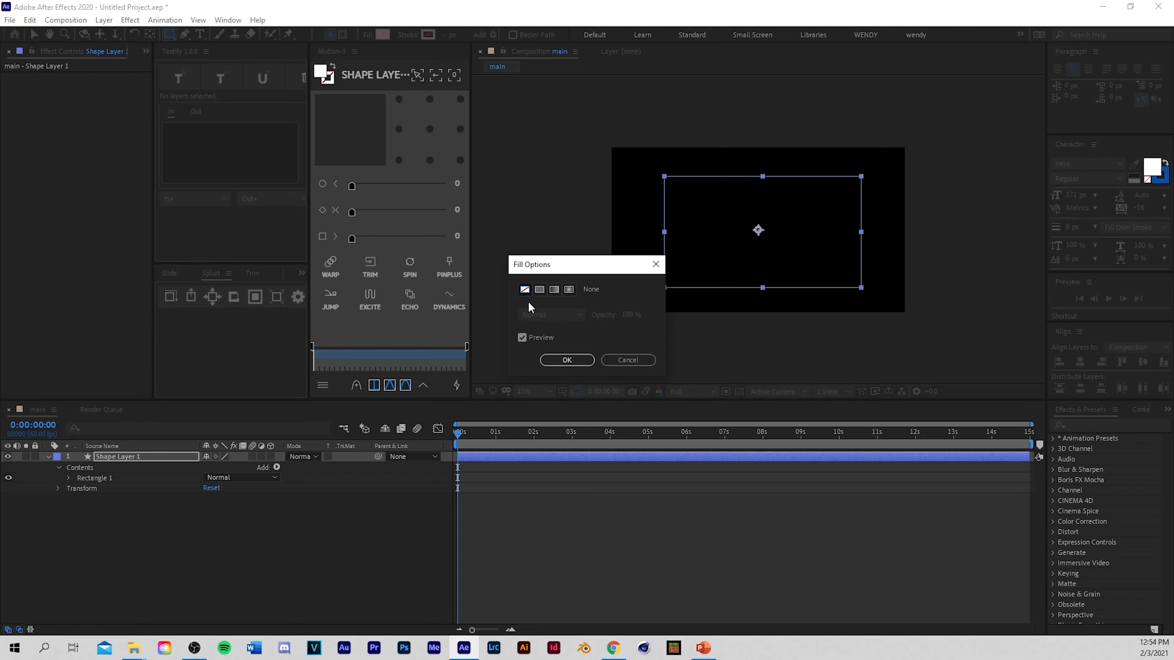
{"action": "left_click", "coordinate": [566, 360]}
{"action": "left_click_drag", "start_coordinate": [448, 35], "coordinate": [469, 39]}
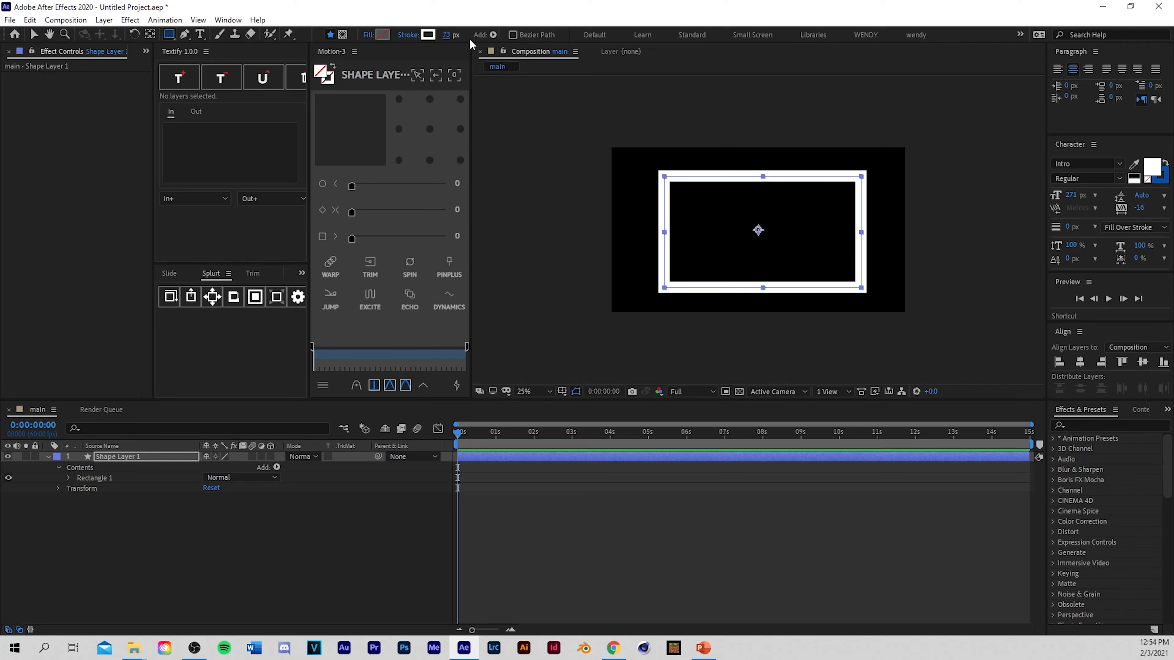
{"action": "left_click", "coordinate": [457, 40]}
{"action": "type", "text": "75"}
{"action": "key", "text": "period"}
{"action": "key", "text": "comma"}
{"action": "key", "text": "period"}
{"action": "key", "text": "comma"}
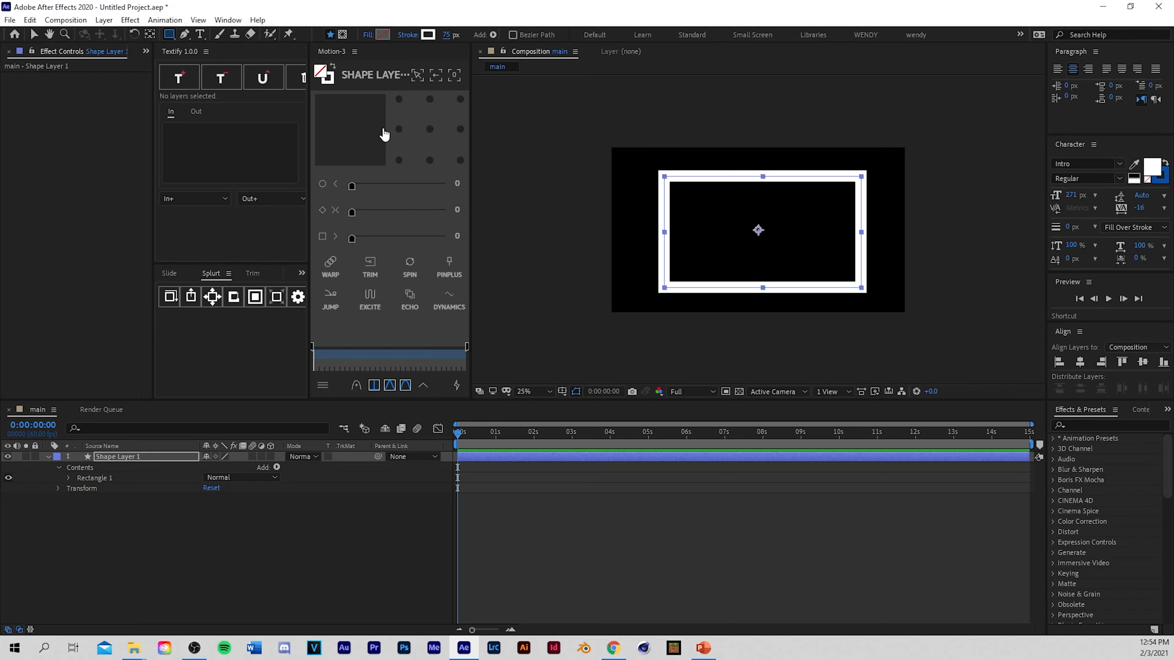
Step: Centre the rectangle's anchor point and align the layer horizontally and vertically to the centre of the composition
{"action": "left_click", "coordinate": [429, 131]}
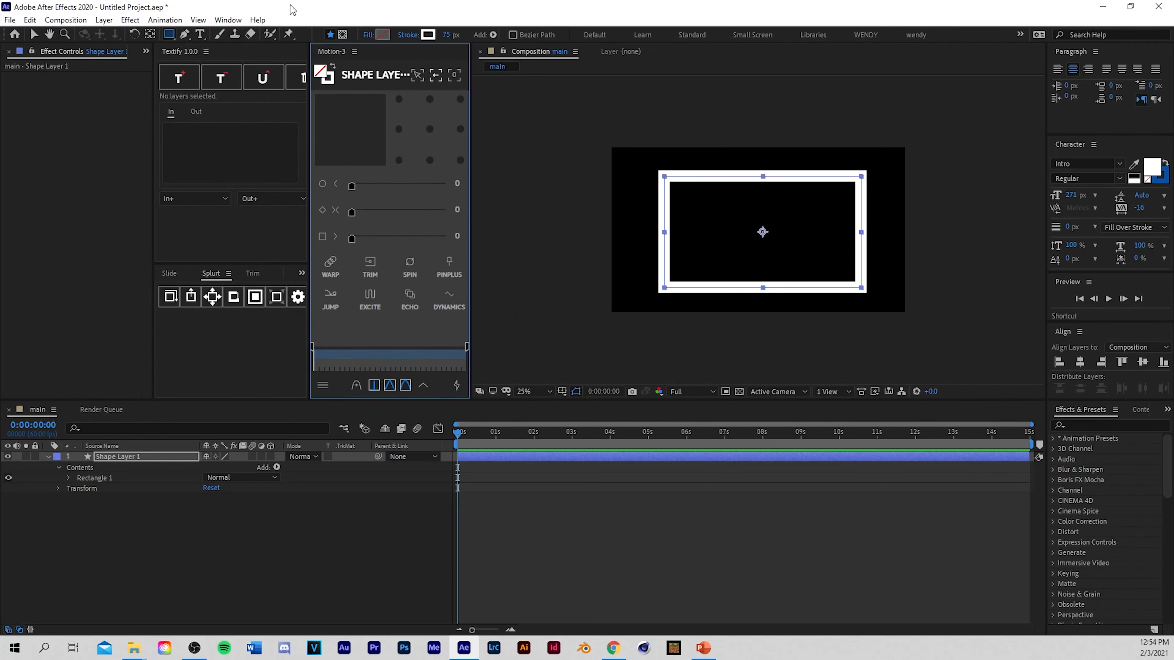
{"action": "left_click", "coordinate": [228, 20]}
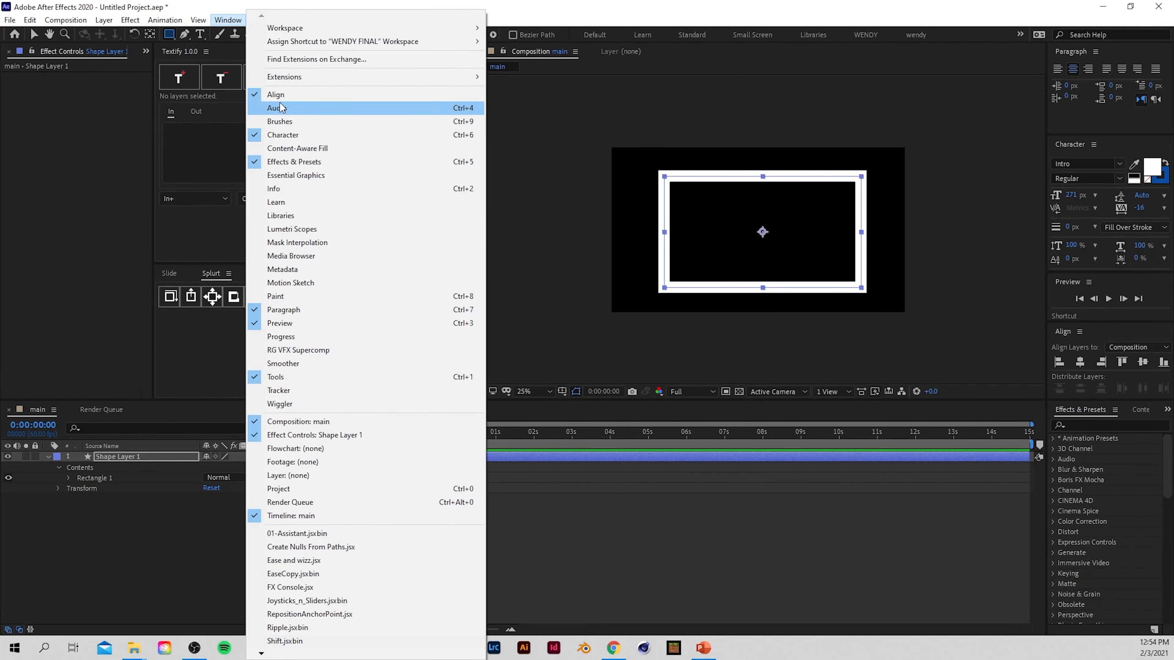
{"action": "left_click", "coordinate": [1081, 363]}
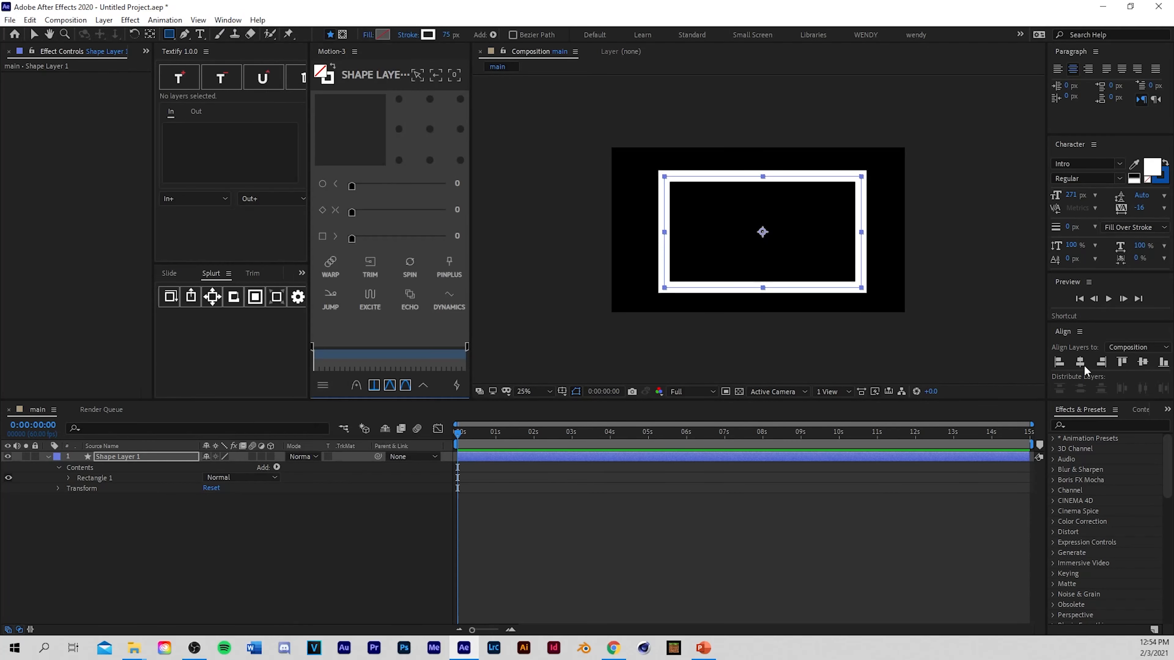
{"action": "left_click", "coordinate": [1143, 364]}
{"action": "left_click", "coordinate": [715, 515]}
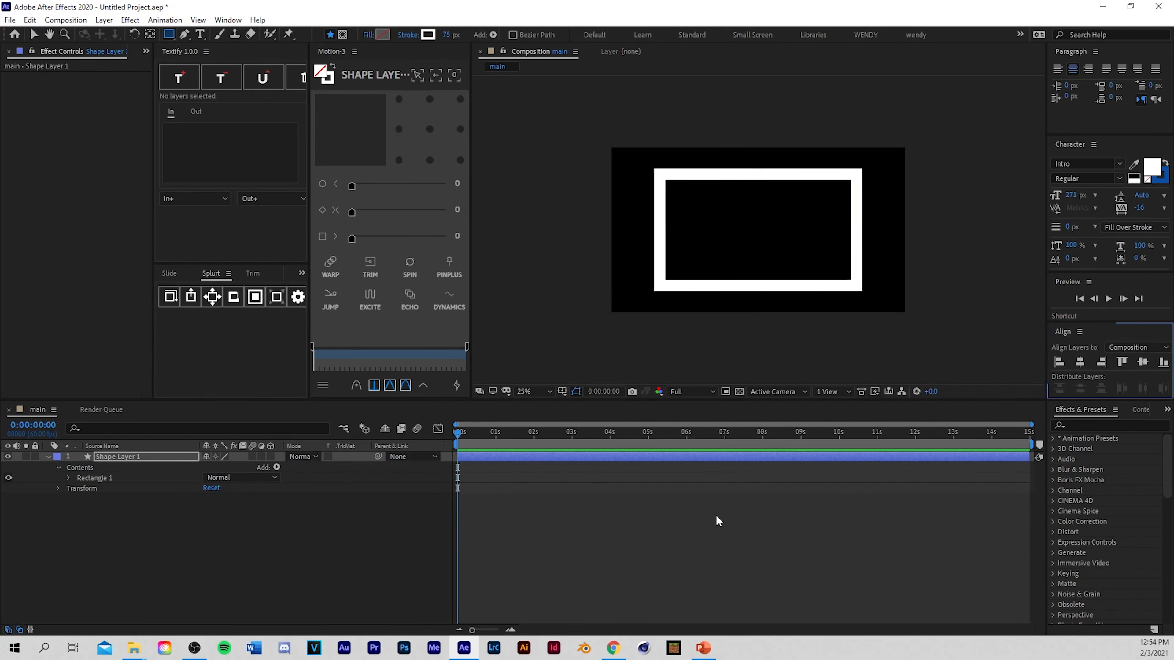
Step: Add a black solid above the shape layer
{"action": "left_click", "coordinate": [49, 454]}
{"action": "key", "text": "ctrl+y"}
{"action": "left_click", "coordinate": [472, 444]}
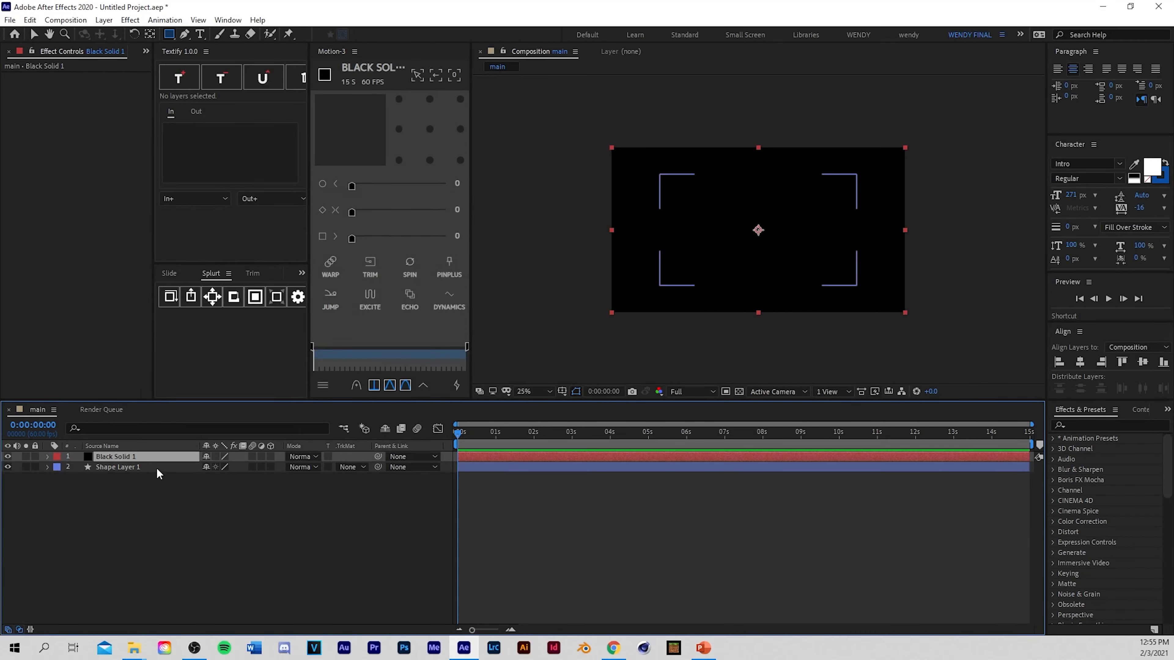
Step: Rename the shape layer as rect and the black solid as gradient
{"action": "left_click", "coordinate": [156, 468]}
{"action": "key", "text": "Return"}
{"action": "type", "text": "r"}
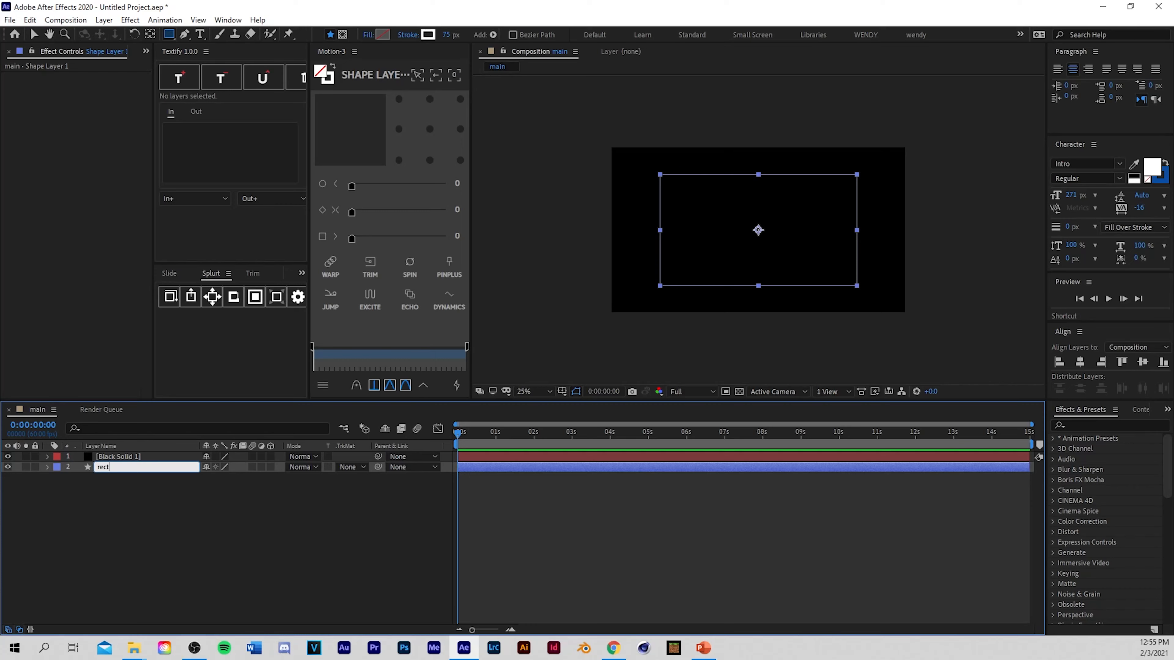
{"action": "type", "text": "ect"}
{"action": "left_click", "coordinate": [135, 479]}
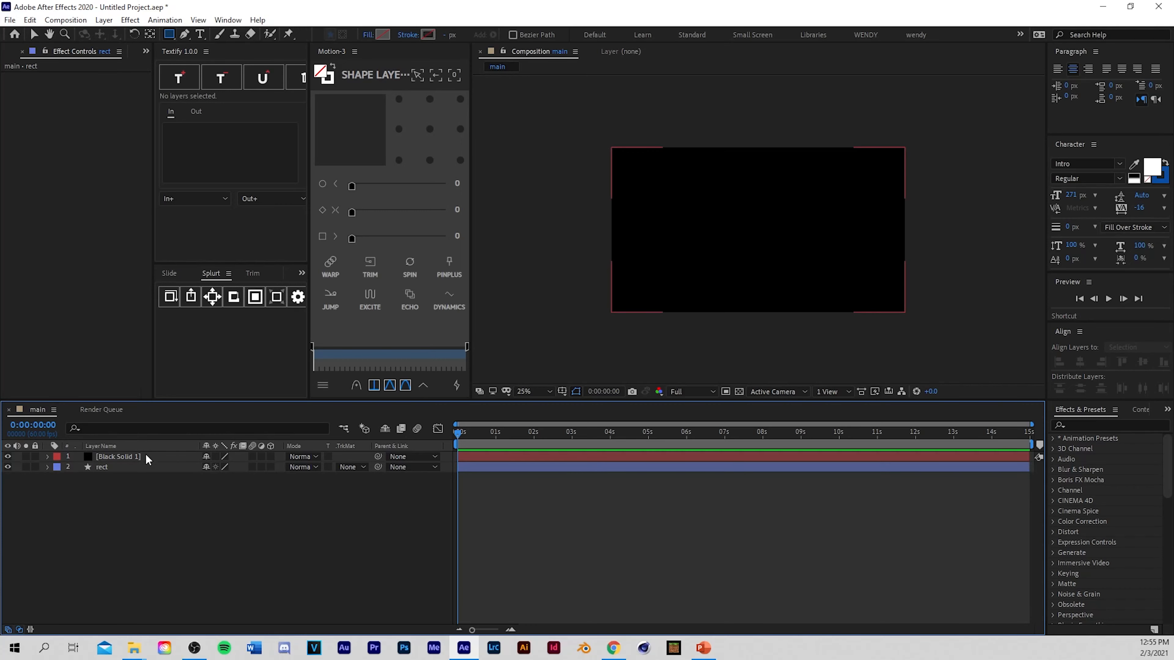
{"action": "left_click", "coordinate": [145, 455]}
{"action": "key", "text": "Return"}
{"action": "type", "text": "gradient"}
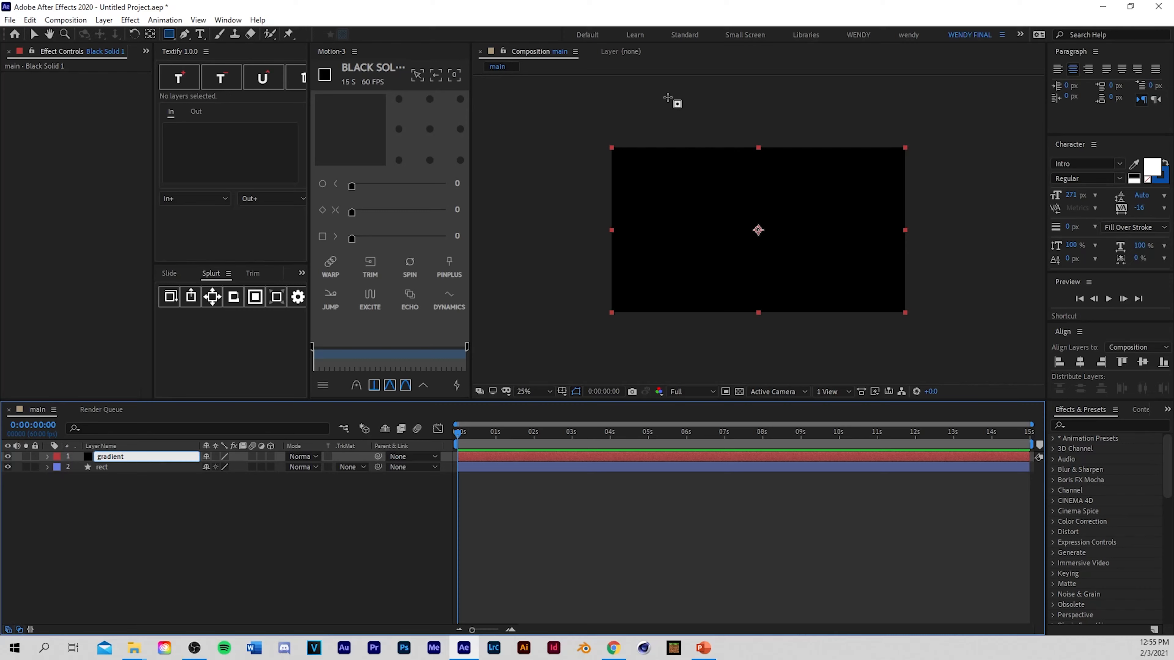
{"action": "left_click", "coordinate": [736, 519]}
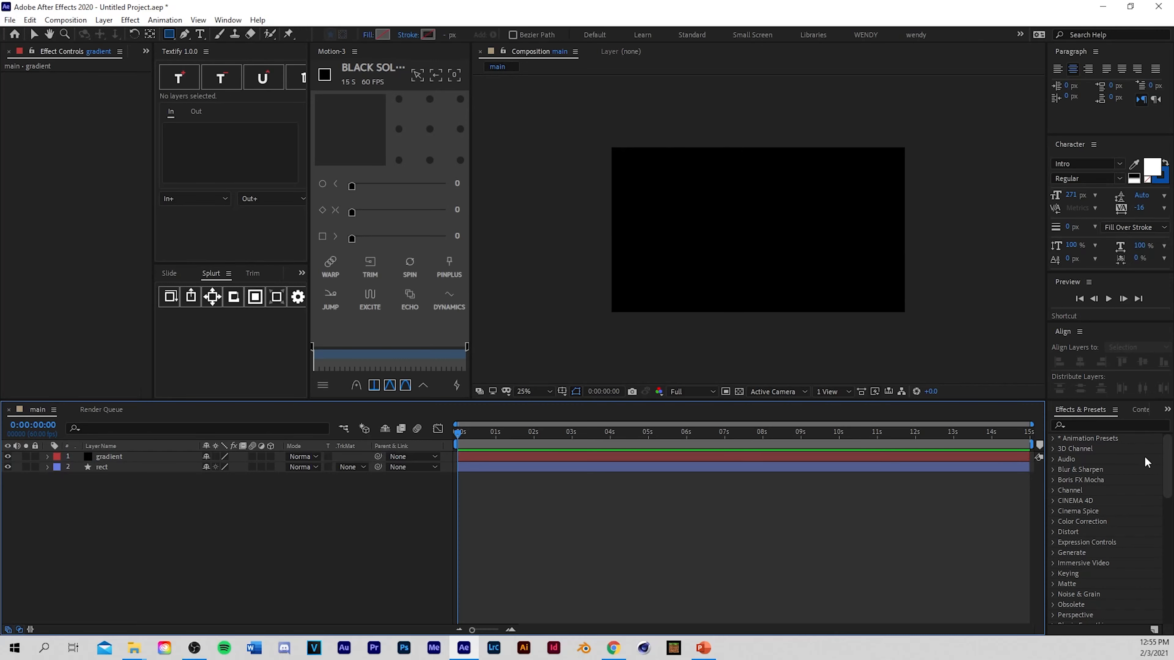
Step: Find the 4-Color Gradient effect and apply it to the gradient layer
{"action": "left_click", "coordinate": [1104, 424]}
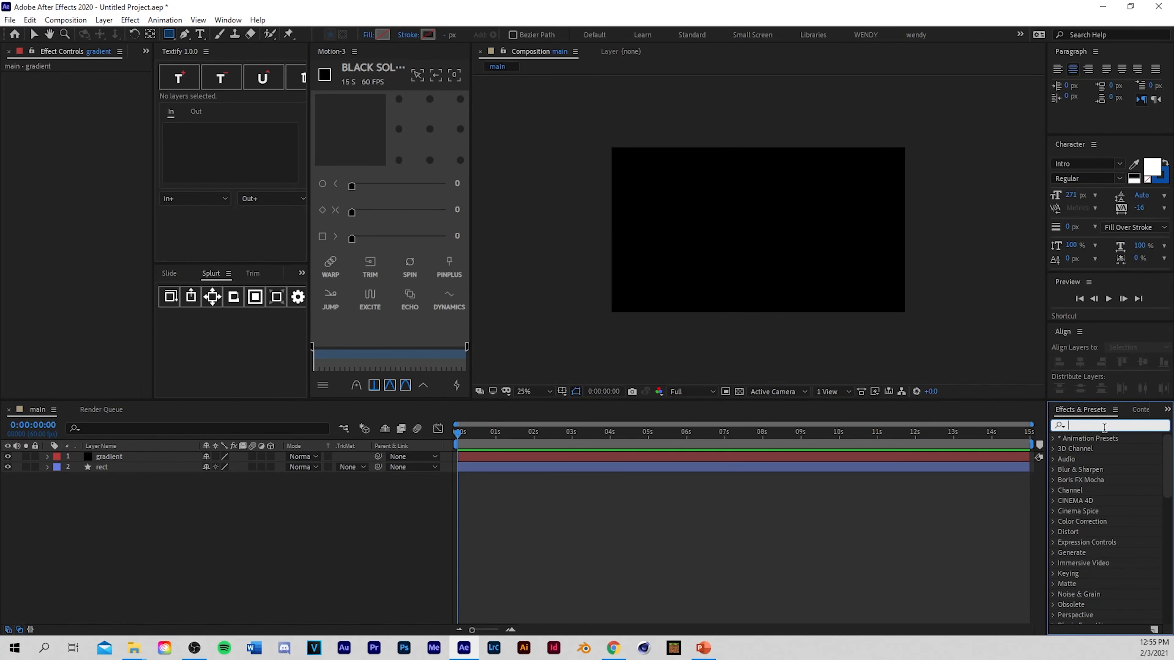
{"action": "type", "text": "4"}
{"action": "scroll", "coordinate": [1095, 499], "scroll_direction": "down", "scroll_amount": 1}
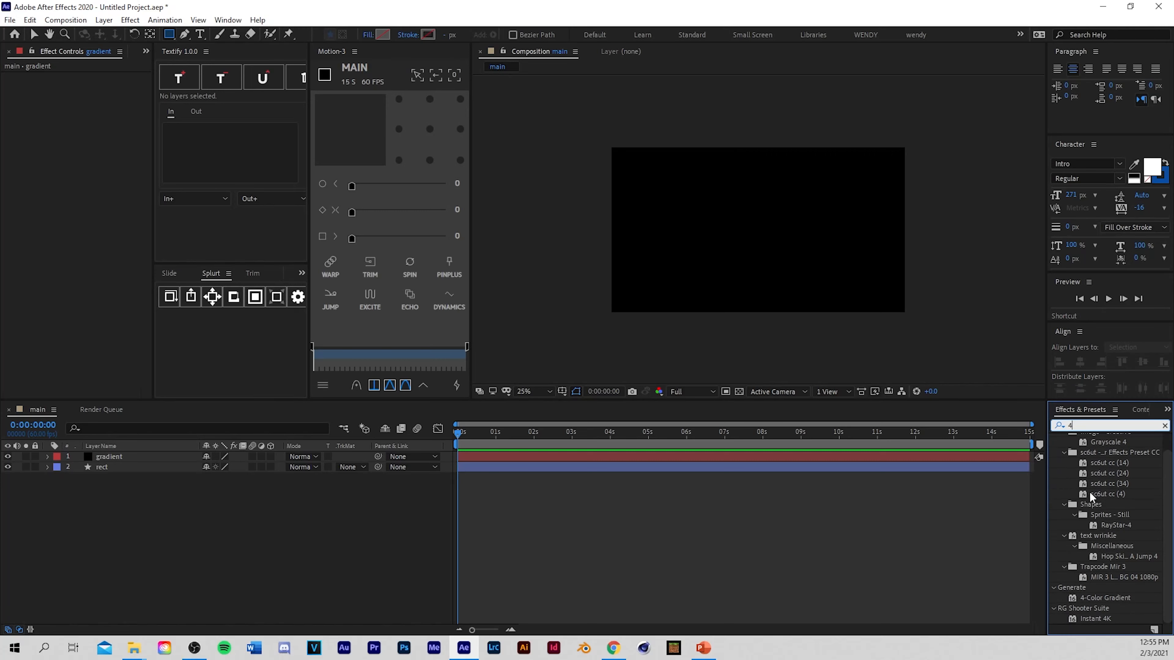
{"action": "left_click_drag", "start_coordinate": [1101, 601], "coordinate": [479, 459]}
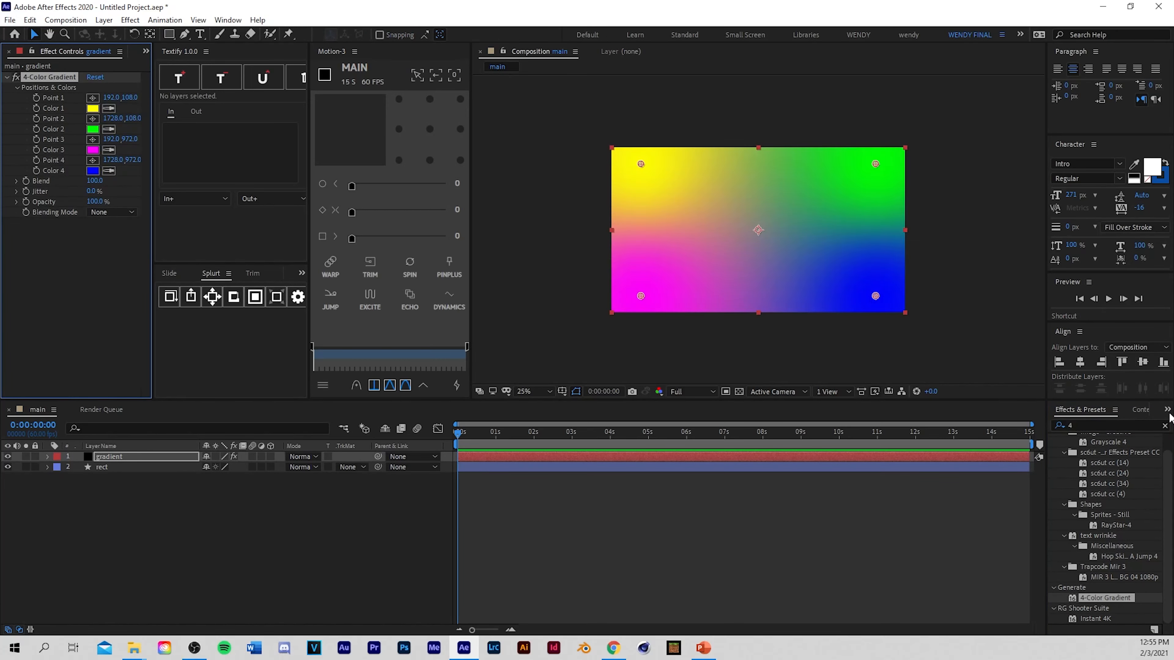
{"action": "left_click", "coordinate": [1164, 426]}
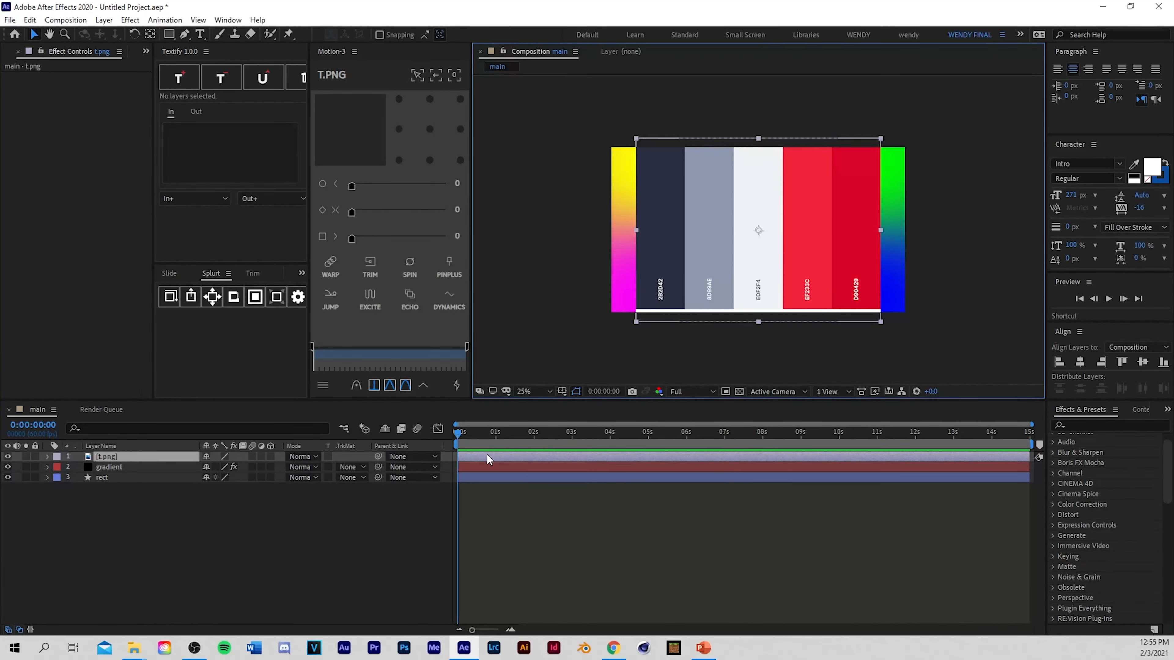
Step: Scale the t.png palette image down to 53%
{"action": "key", "text": "s"}
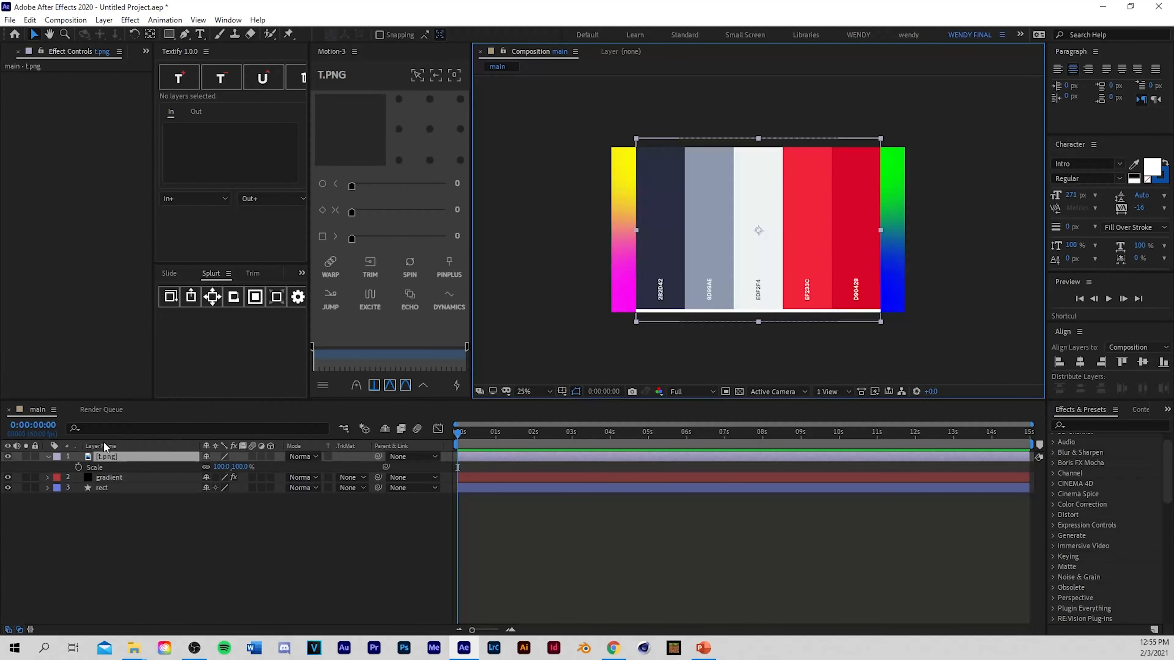
{"action": "left_click_drag", "start_coordinate": [221, 466], "coordinate": [200, 475]}
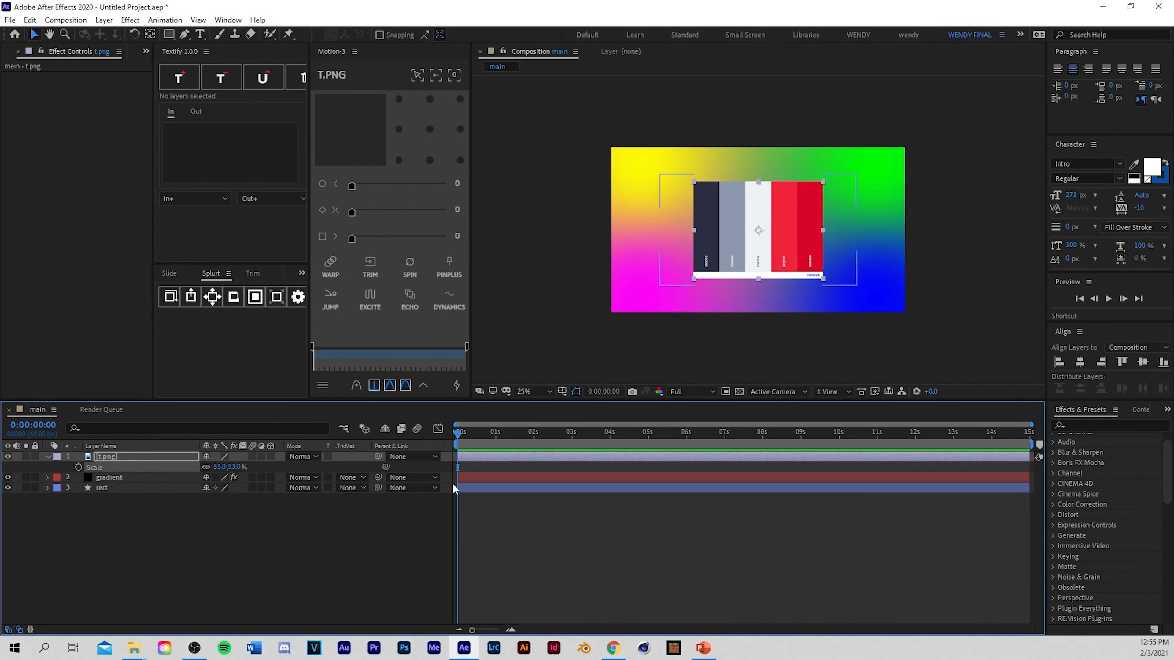
Step: Sample the palette for the gradient: blue-grey for Color 1, off-white for Color 2, bright red for Color 3 and crimson for Color 4
{"action": "left_click", "coordinate": [470, 481]}
{"action": "left_click_drag", "start_coordinate": [475, 433], "coordinate": [491, 433]}
{"action": "left_click", "coordinate": [478, 440]}
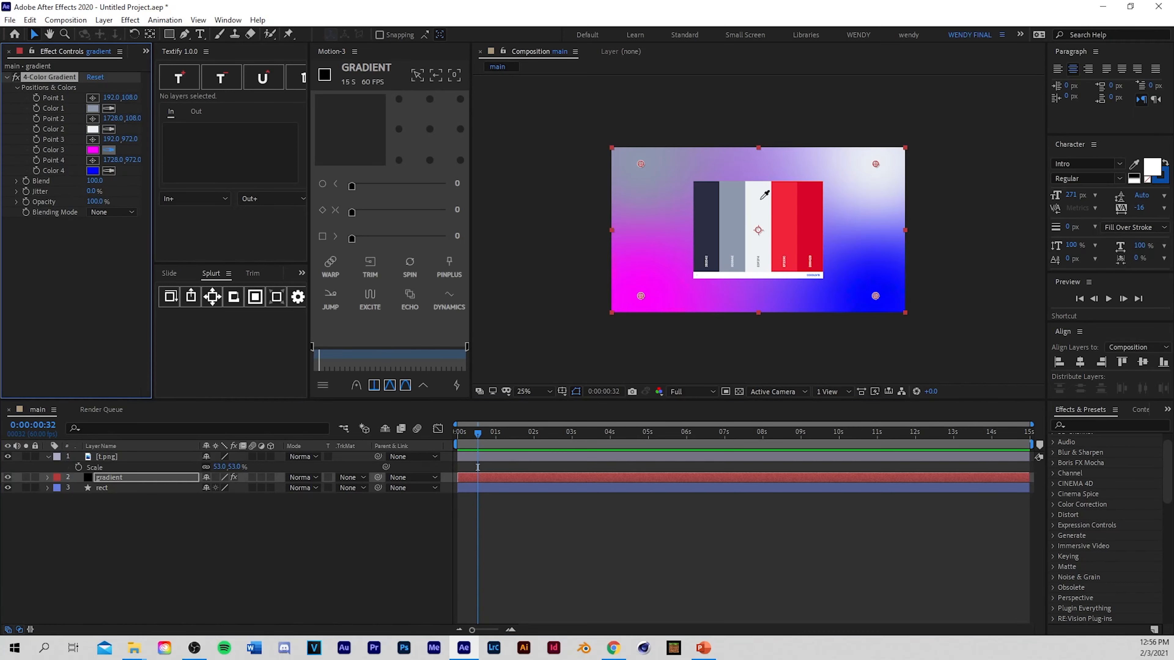
{"action": "left_click", "coordinate": [793, 211]}
{"action": "left_click", "coordinate": [114, 171]}
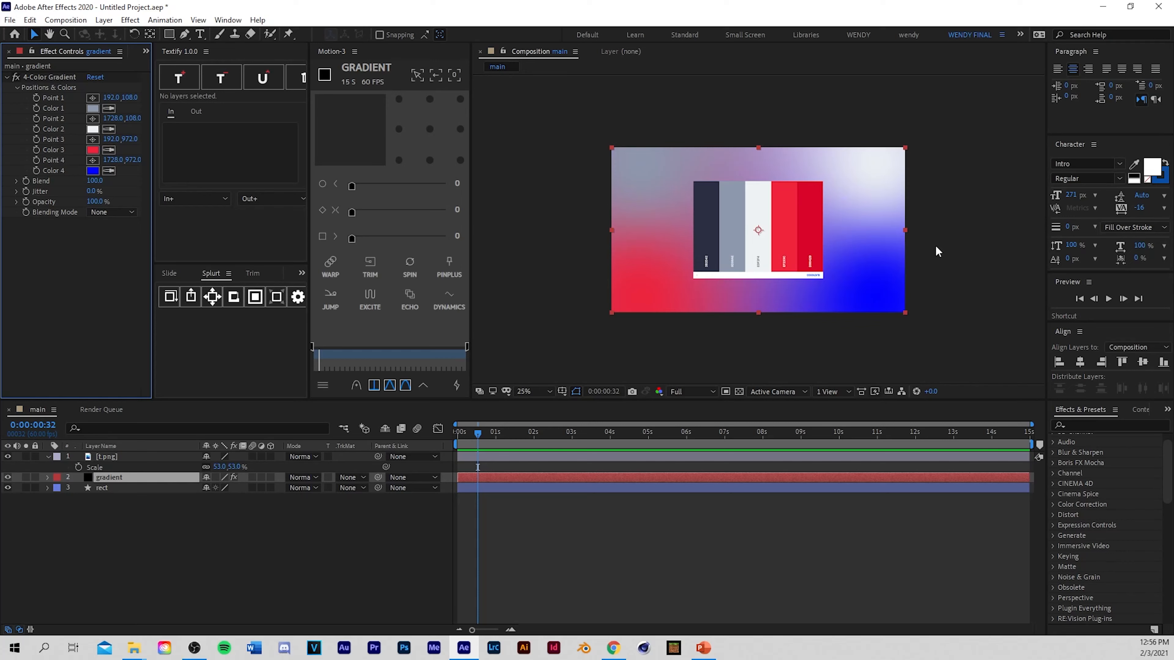
{"action": "left_click", "coordinate": [109, 170]}
{"action": "left_click", "coordinate": [817, 209]}
{"action": "left_click_drag", "start_coordinate": [479, 434], "coordinate": [439, 442]}
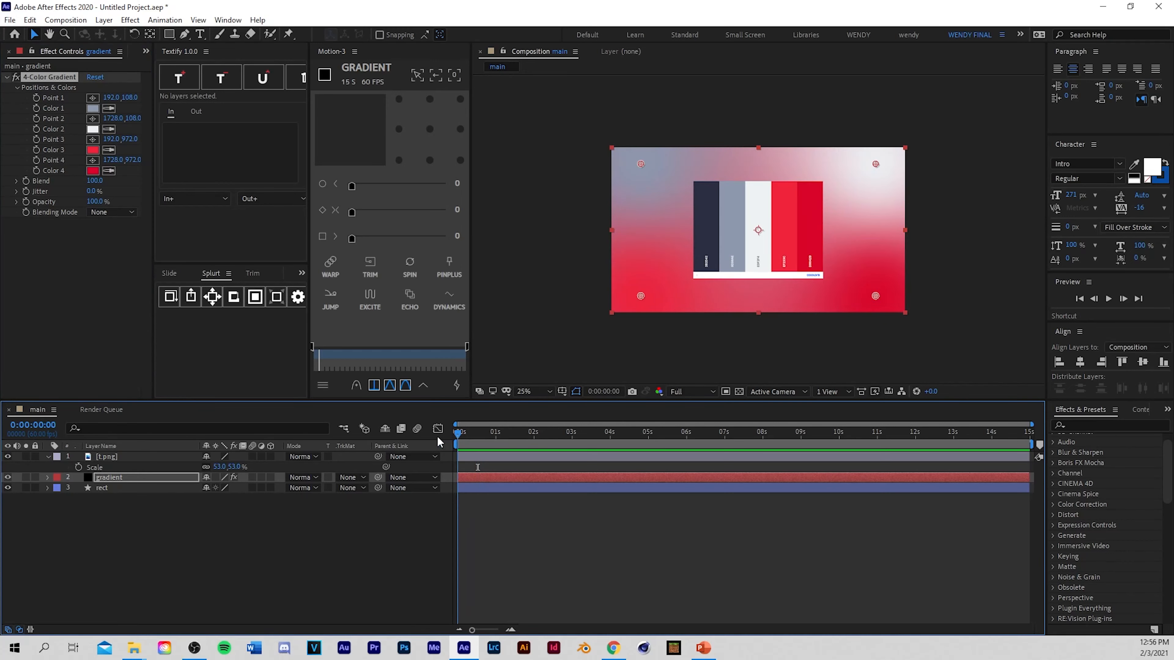
Step: Try the dark navy palette swatch as the gradient's Color 4, and return it to the crimson swatch
{"action": "left_click", "coordinate": [93, 170]}
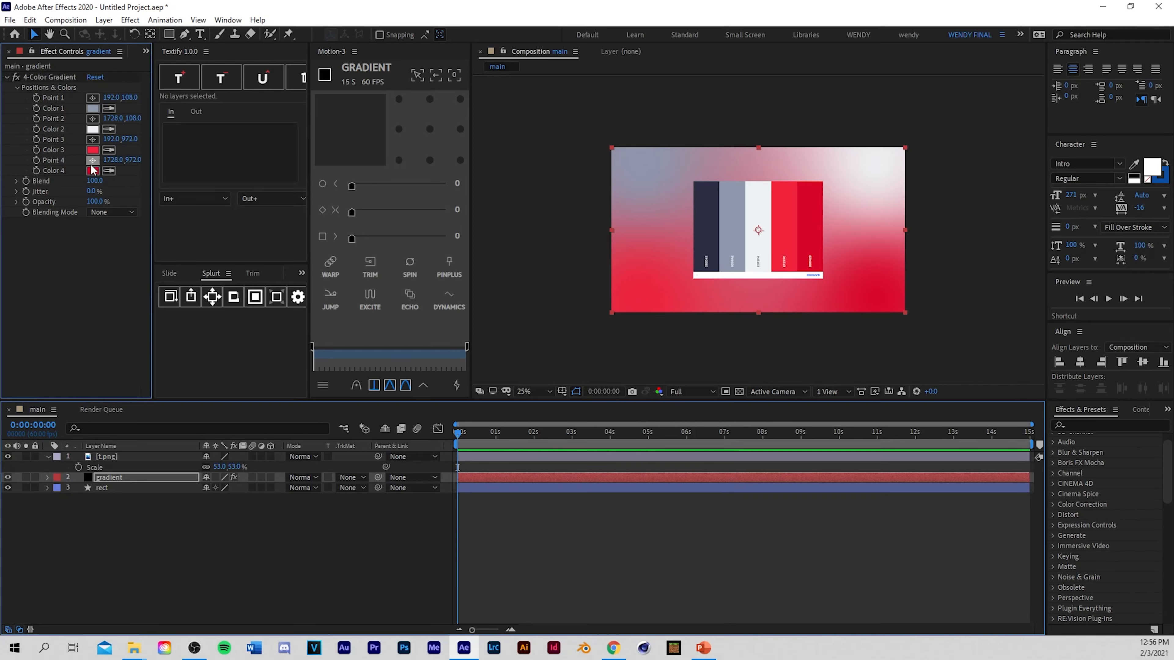
{"action": "left_click", "coordinate": [109, 170]}
{"action": "left_click", "coordinate": [699, 201]}
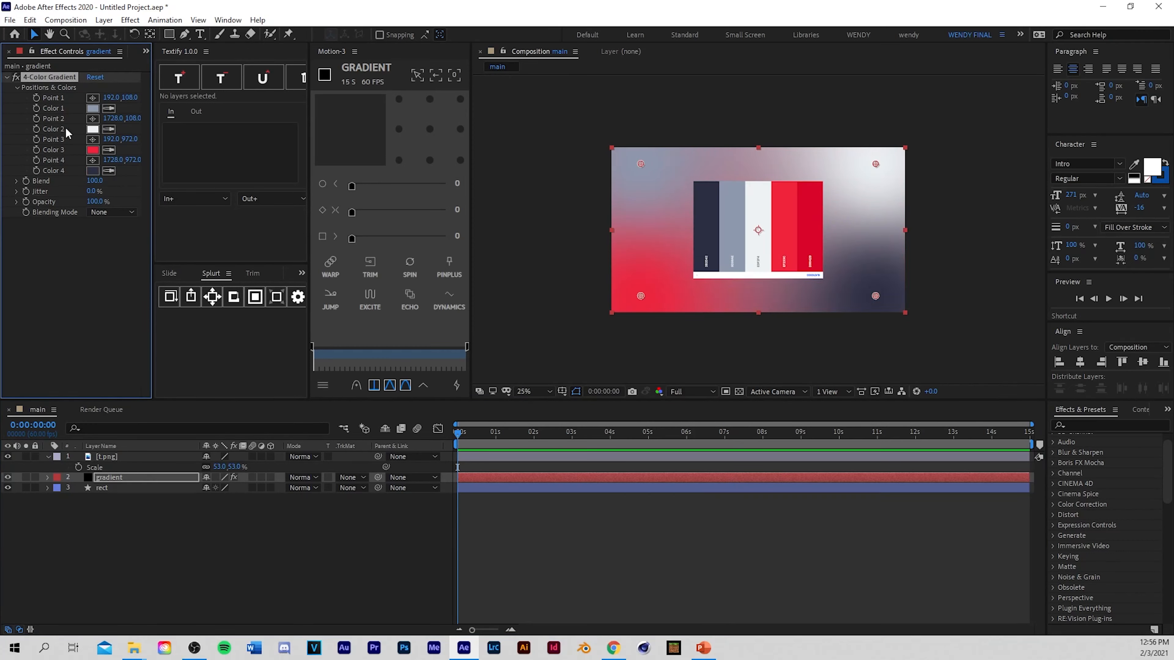
{"action": "left_click", "coordinate": [109, 171]}
{"action": "left_click", "coordinate": [810, 242]}
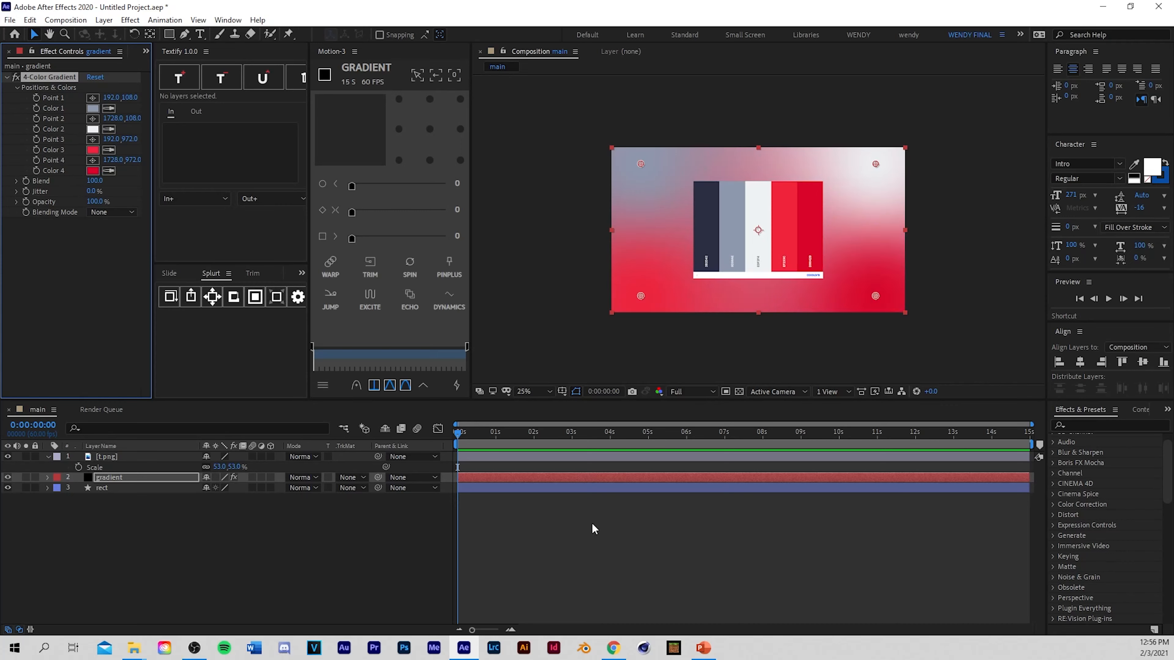
Step: Delete the t.png palette layer from the composition
{"action": "left_click", "coordinate": [106, 458]}
{"action": "key", "text": "Delete"}
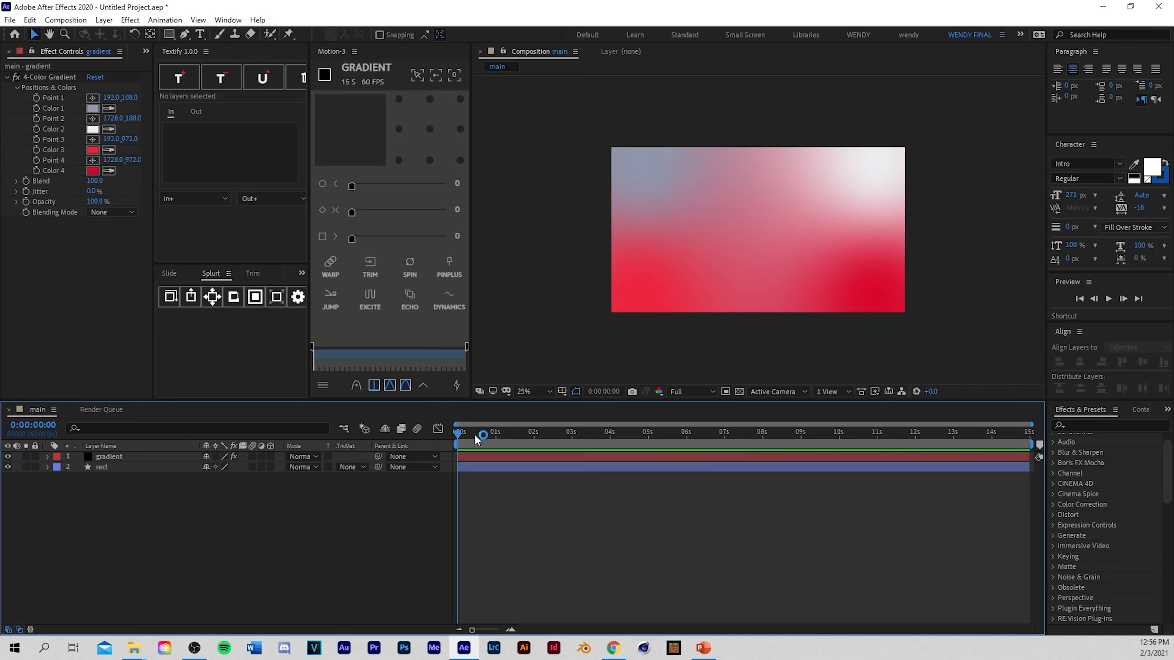
{"action": "left_click_drag", "start_coordinate": [475, 436], "coordinate": [374, 441]}
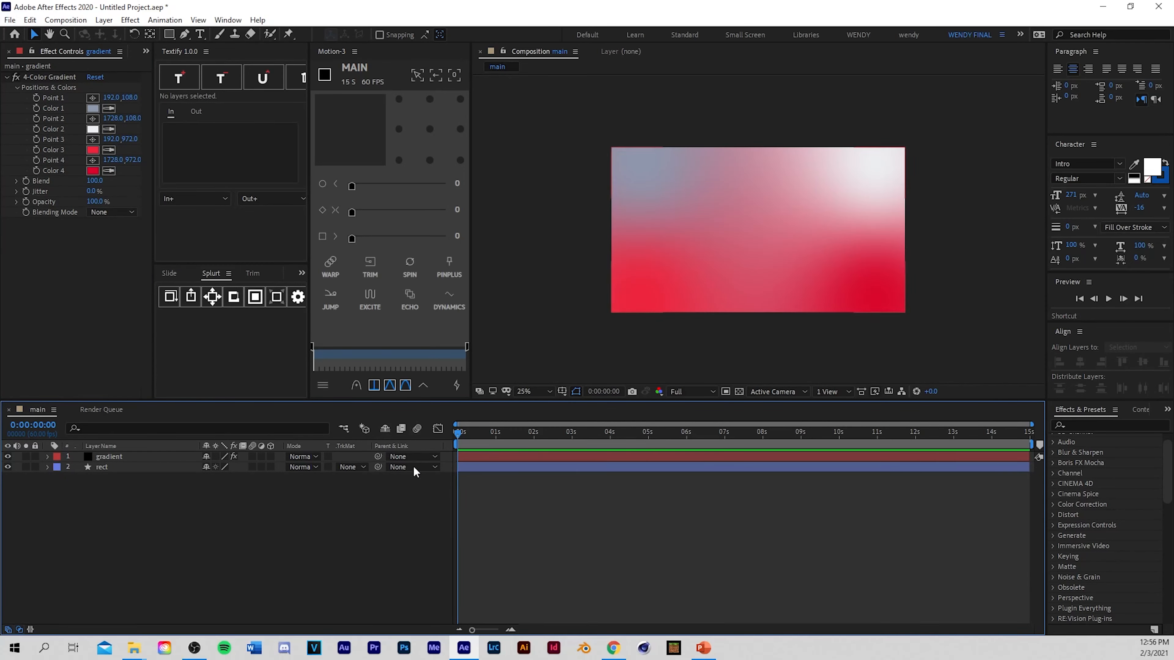
{"action": "left_click_drag", "start_coordinate": [470, 438], "coordinate": [464, 464]}
Step: Add the expression wiggle(.4,1000) to Point 1 of the 4-Color Gradient and copy the expression text
{"action": "left_click", "coordinate": [36, 98], "text": "alt"}
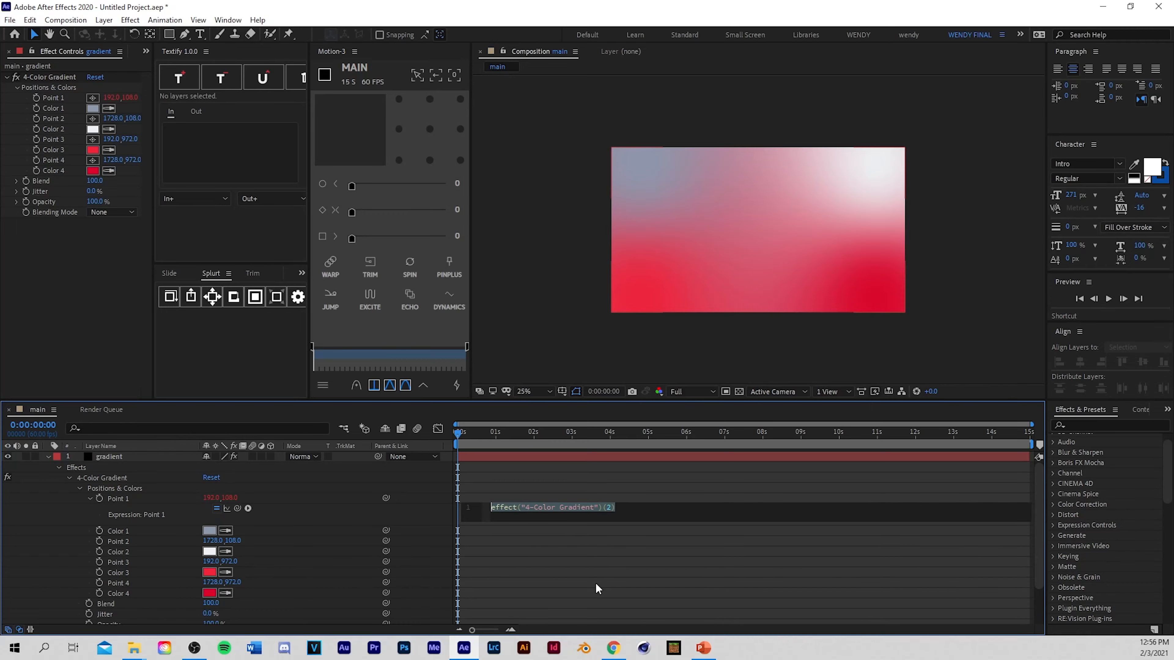
{"action": "key", "text": "BackSpace"}
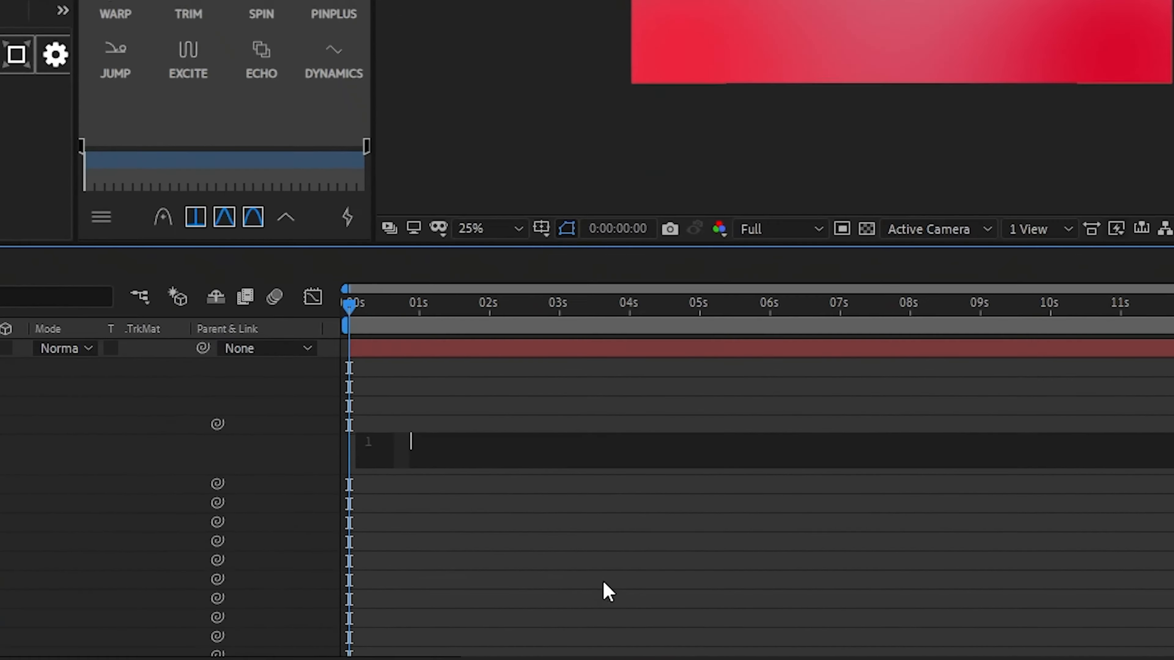
{"action": "type", "text": "w"}
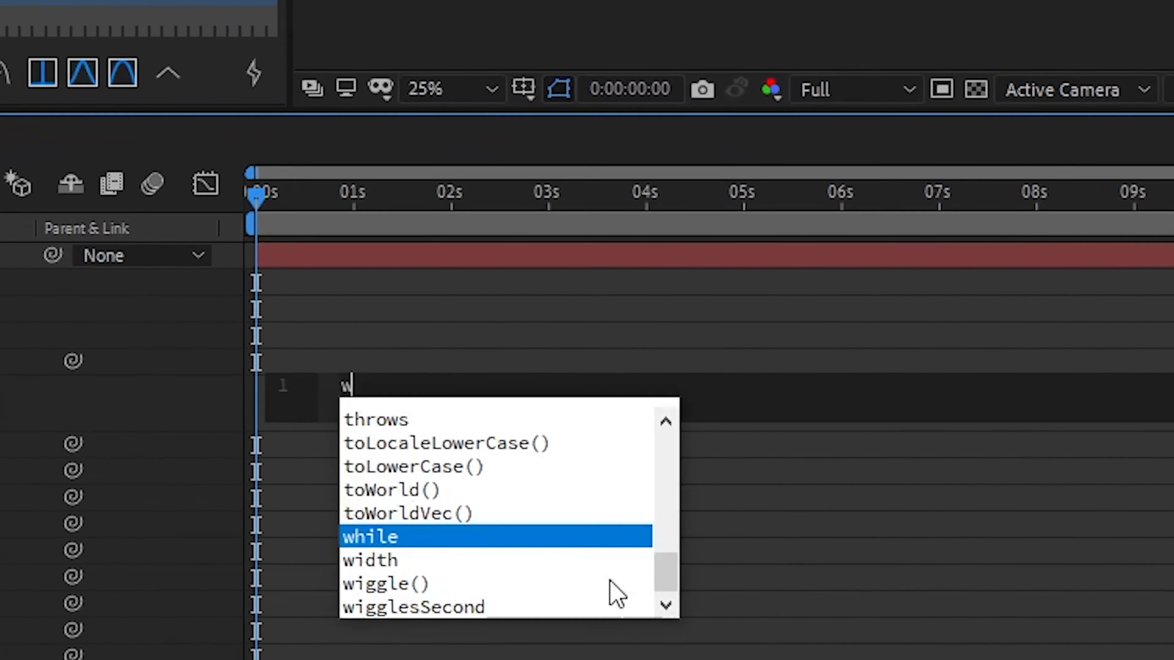
{"action": "type", "text": "iggle("}
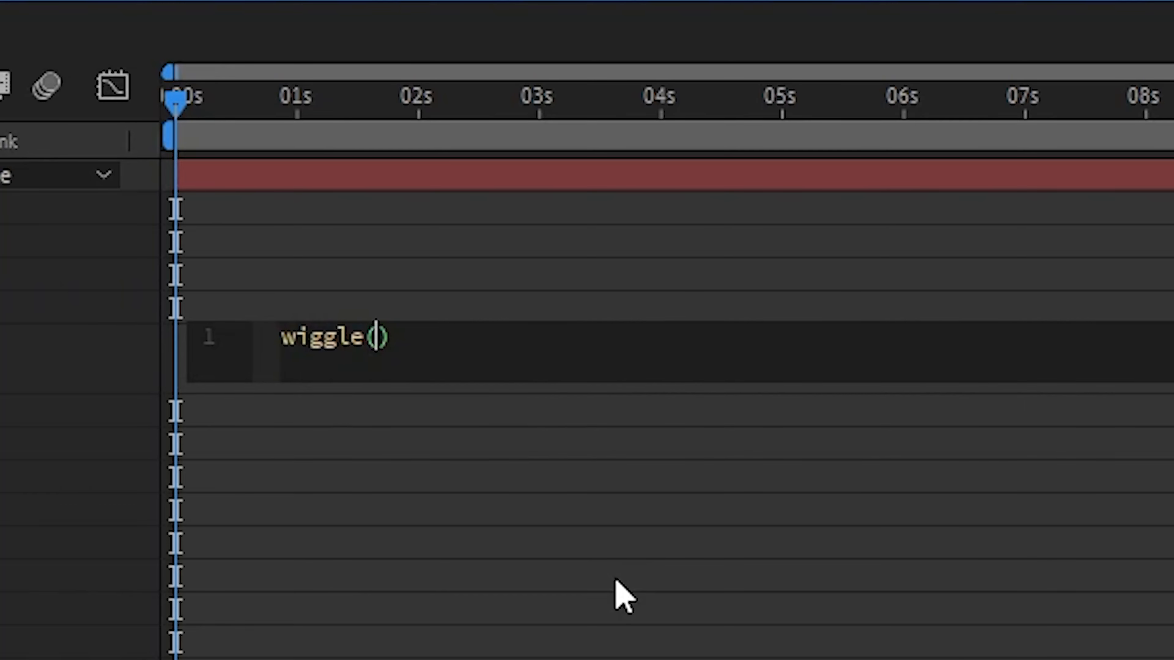
{"action": "type", "text": ".4,1000"}
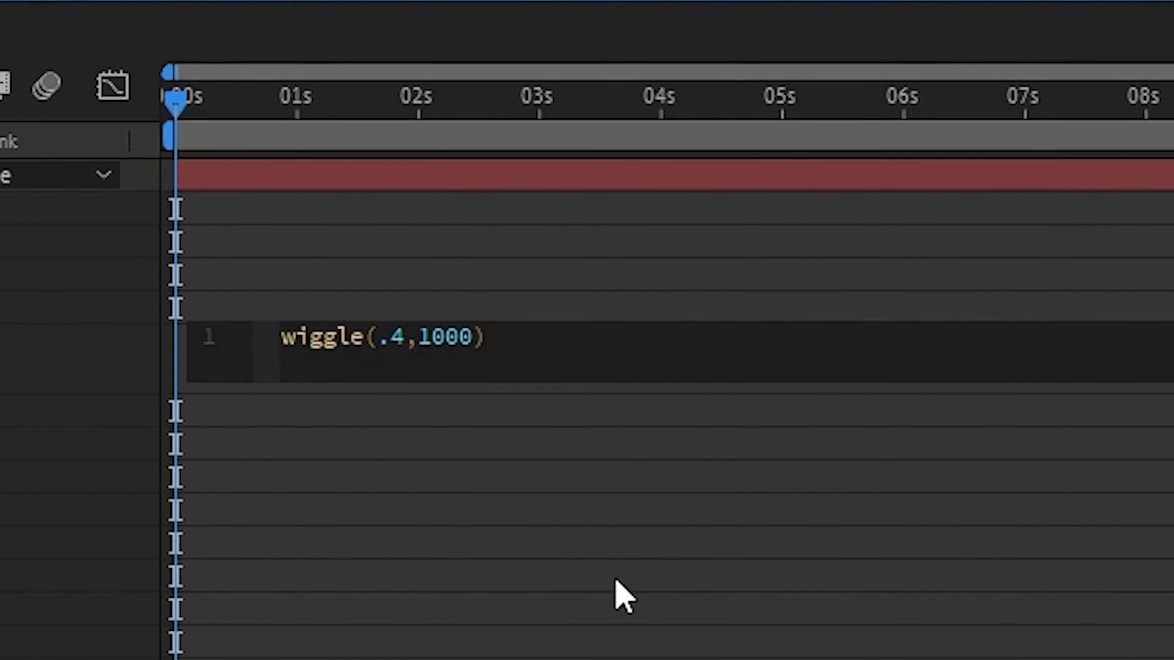
{"action": "key", "text": "ctrl+a"}
{"action": "key", "text": "ctrl+c"}
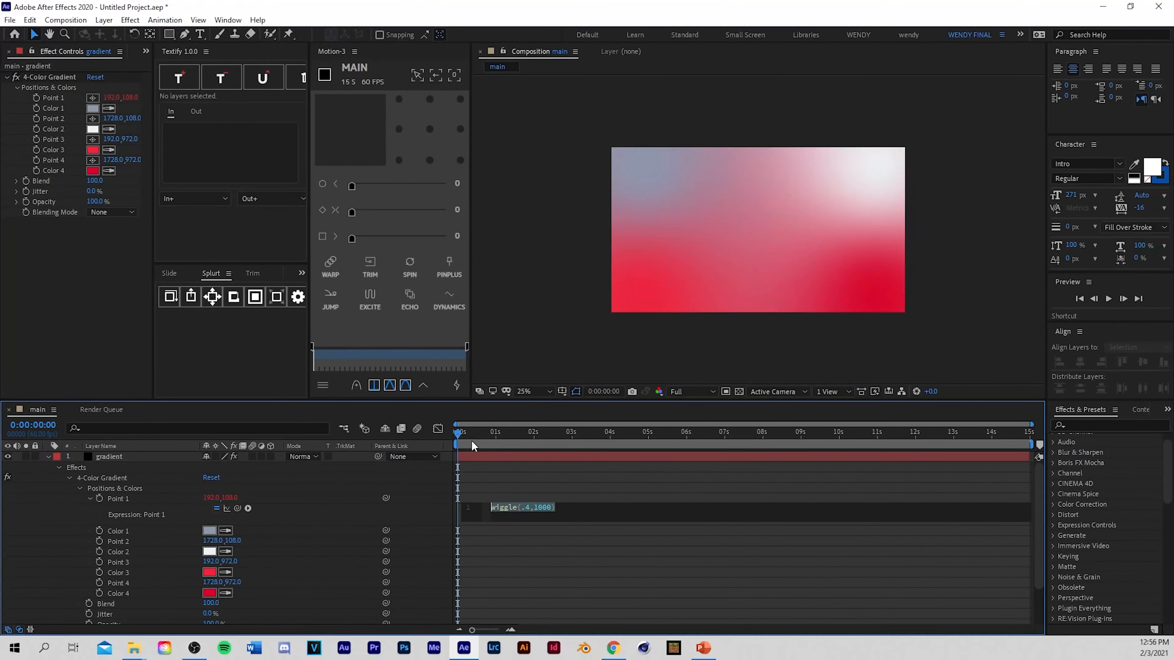
{"action": "left_click_drag", "start_coordinate": [470, 431], "coordinate": [440, 565]}
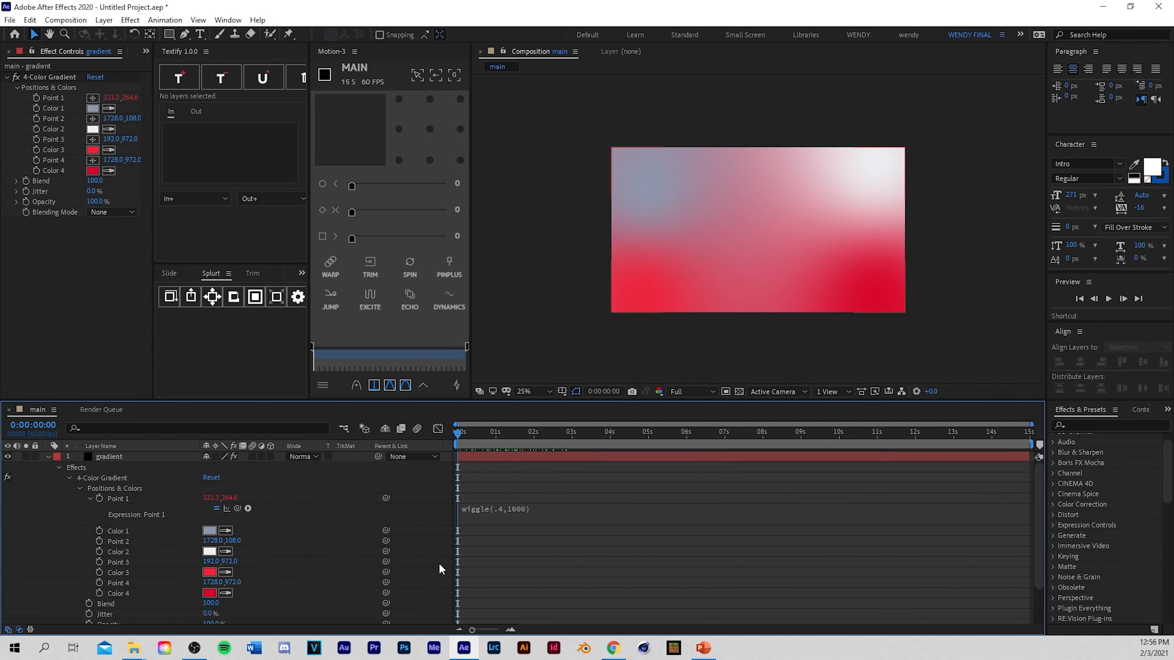
Step: Apply the same wiggle(.4,1000) expression to Points 2, 3 and 4 of the gradient, and collapse the layer's properties
{"action": "left_click", "coordinate": [36, 119], "text": "alt"}
{"action": "key", "text": "ctrl+v"}
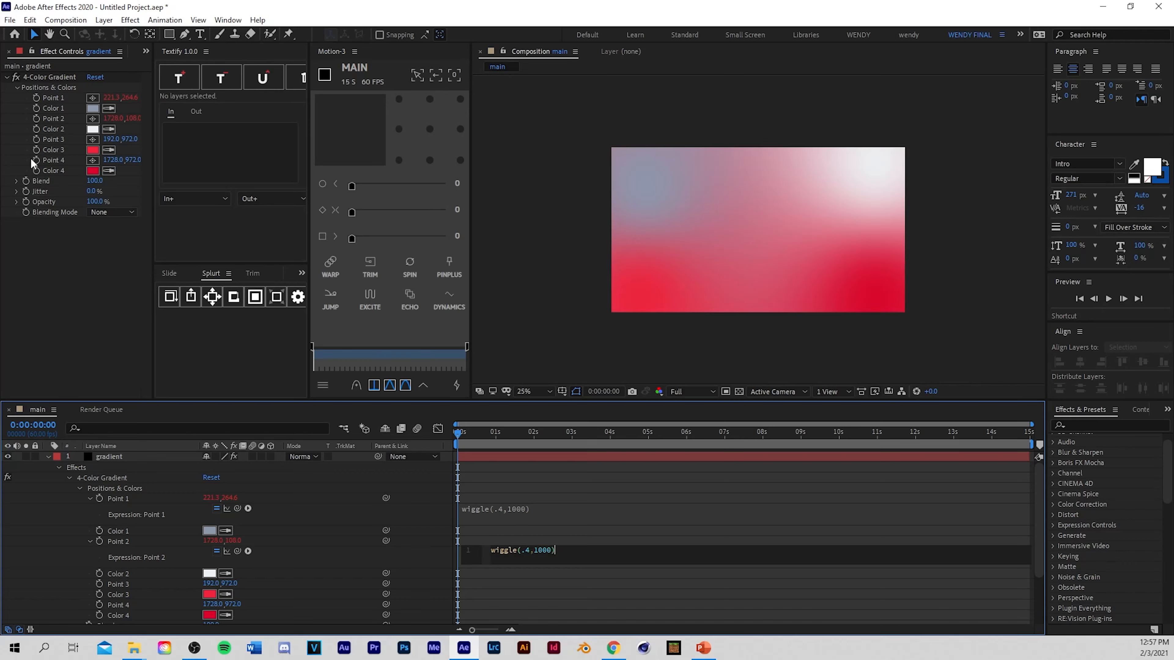
{"action": "left_click", "coordinate": [37, 139], "text": "alt"}
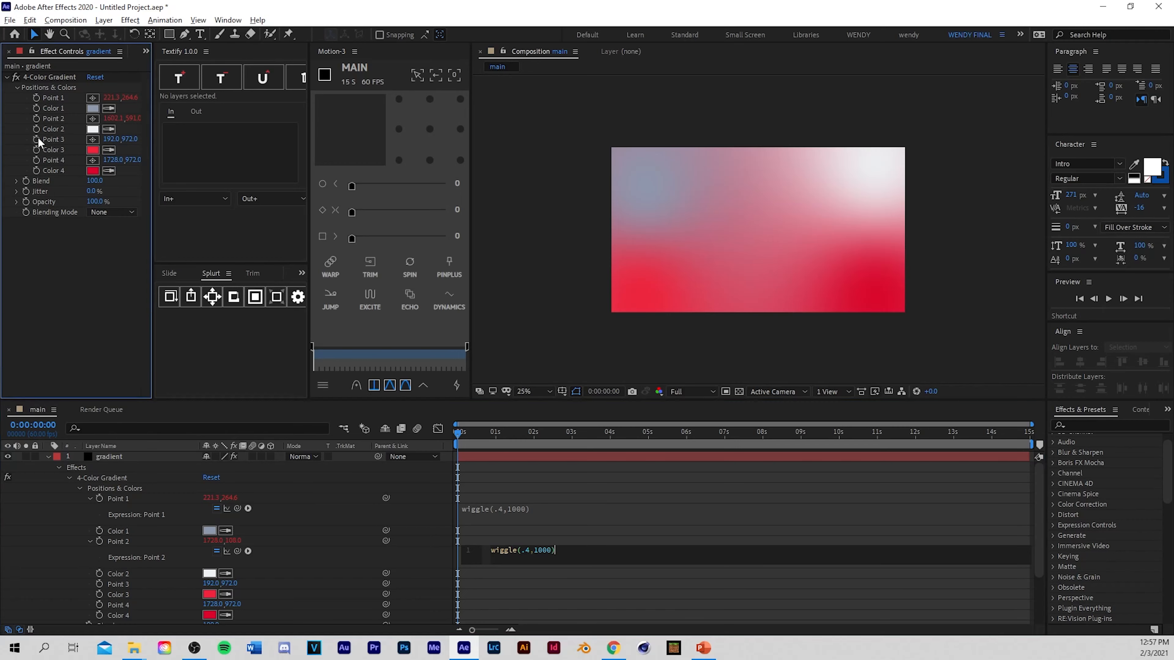
{"action": "key", "text": "ctrl+v"}
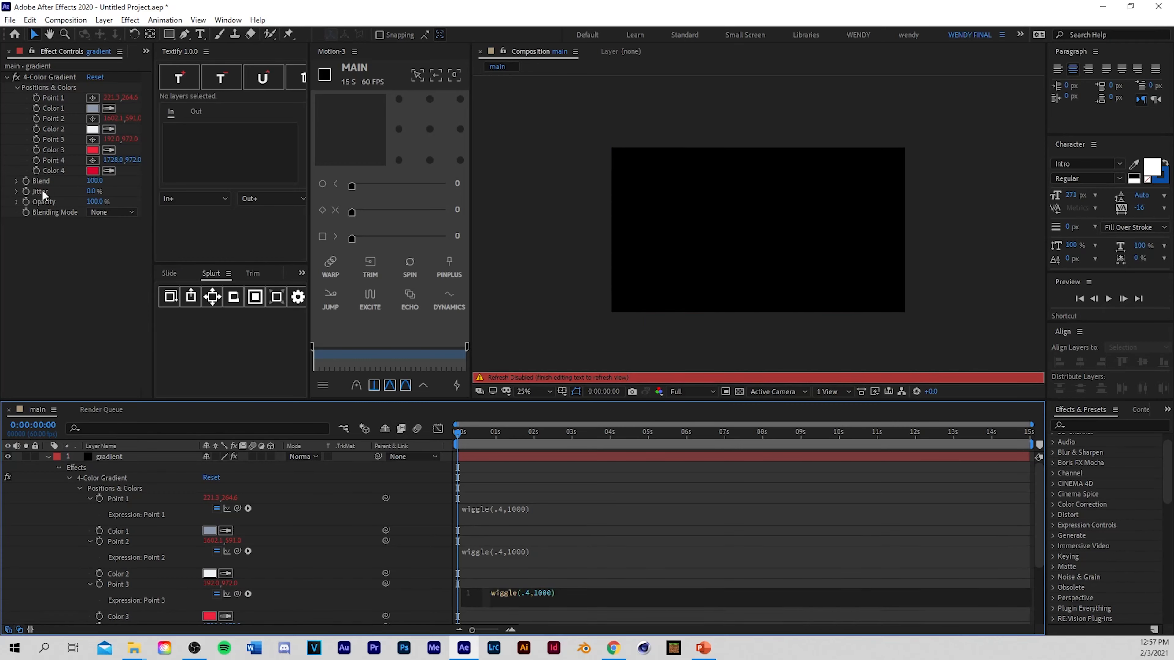
{"action": "left_click", "coordinate": [35, 160], "text": "alt"}
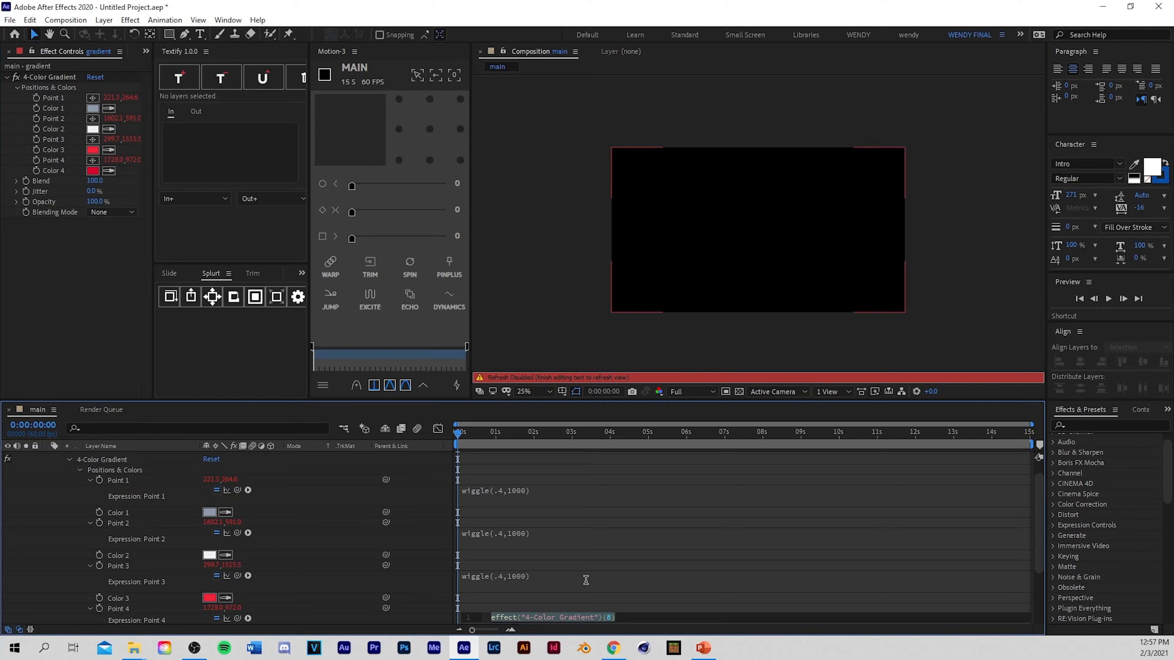
{"action": "type", "text": "wiggle(.4,1000)"}
{"action": "scroll", "coordinate": [484, 496], "scroll_direction": "up", "scroll_amount": 1}
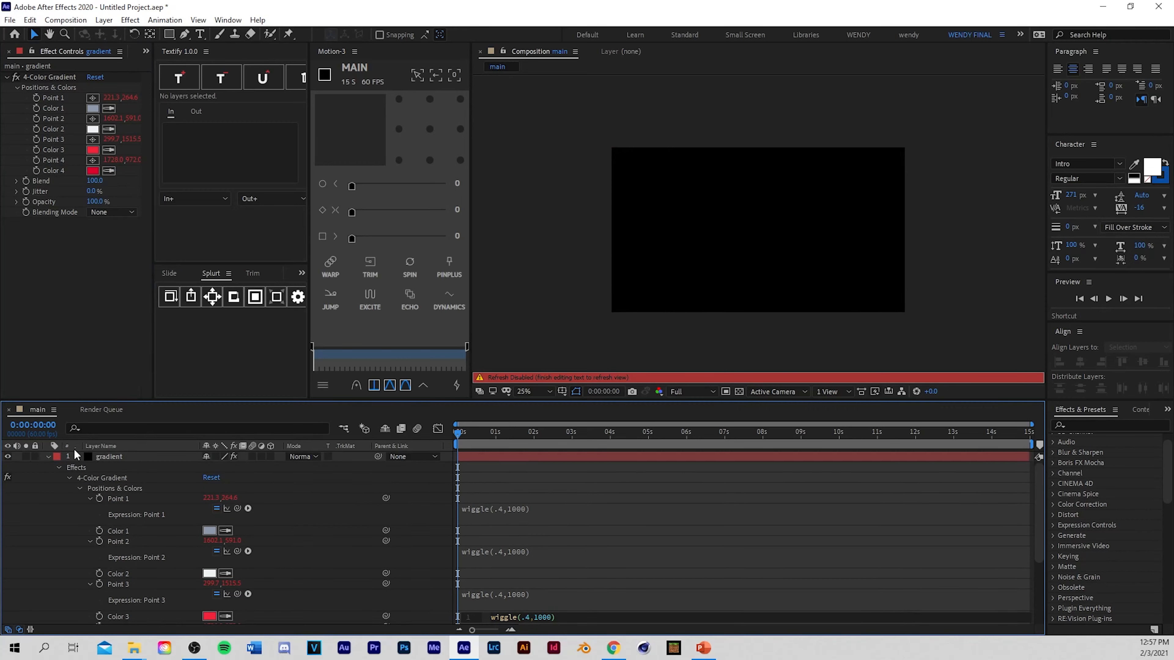
{"action": "left_click", "coordinate": [48, 456]}
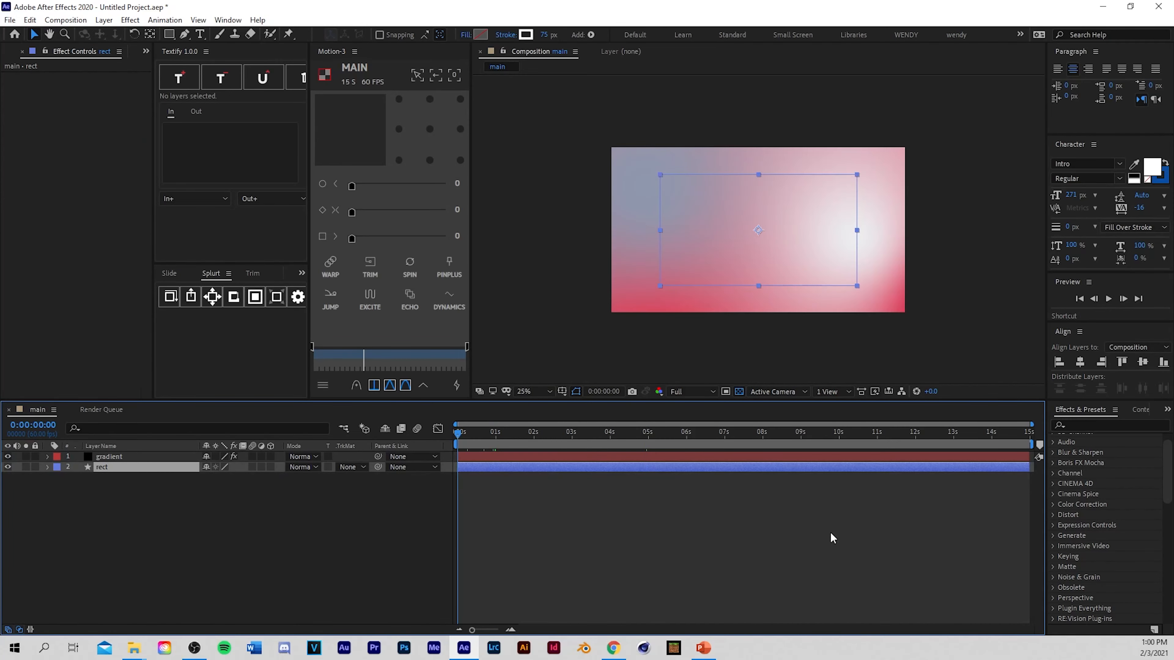
Step: Play back the composition to check the wiggling gradient's motion
{"action": "left_click", "coordinate": [559, 492]}
{"action": "key", "text": "space"}
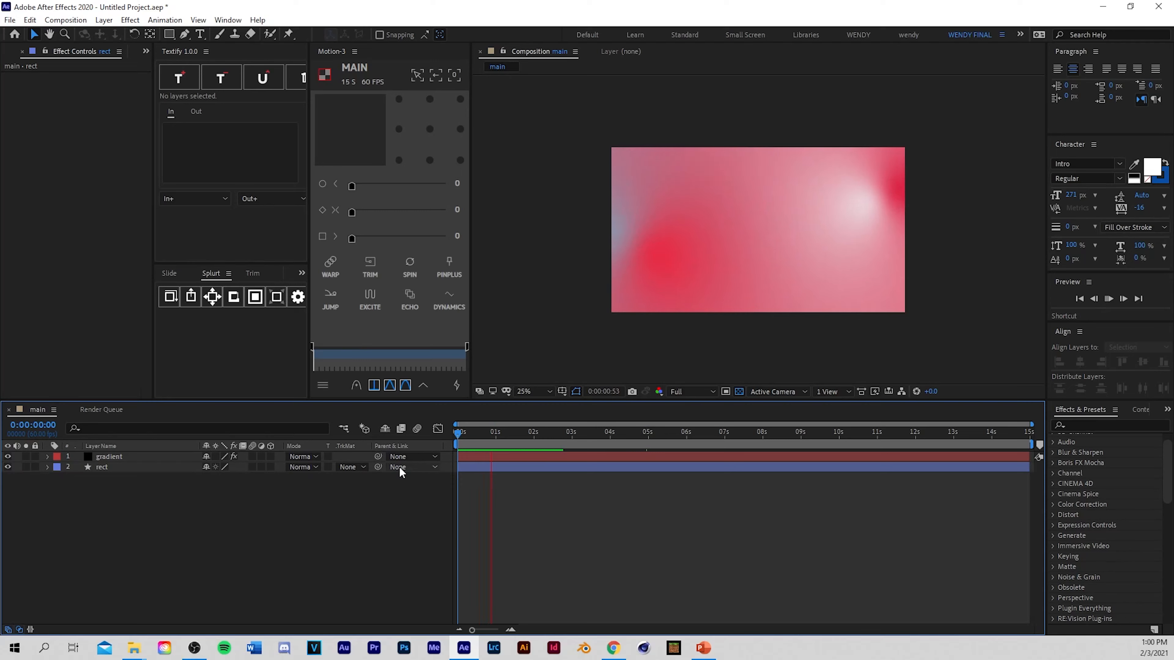
{"action": "key", "text": "space"}
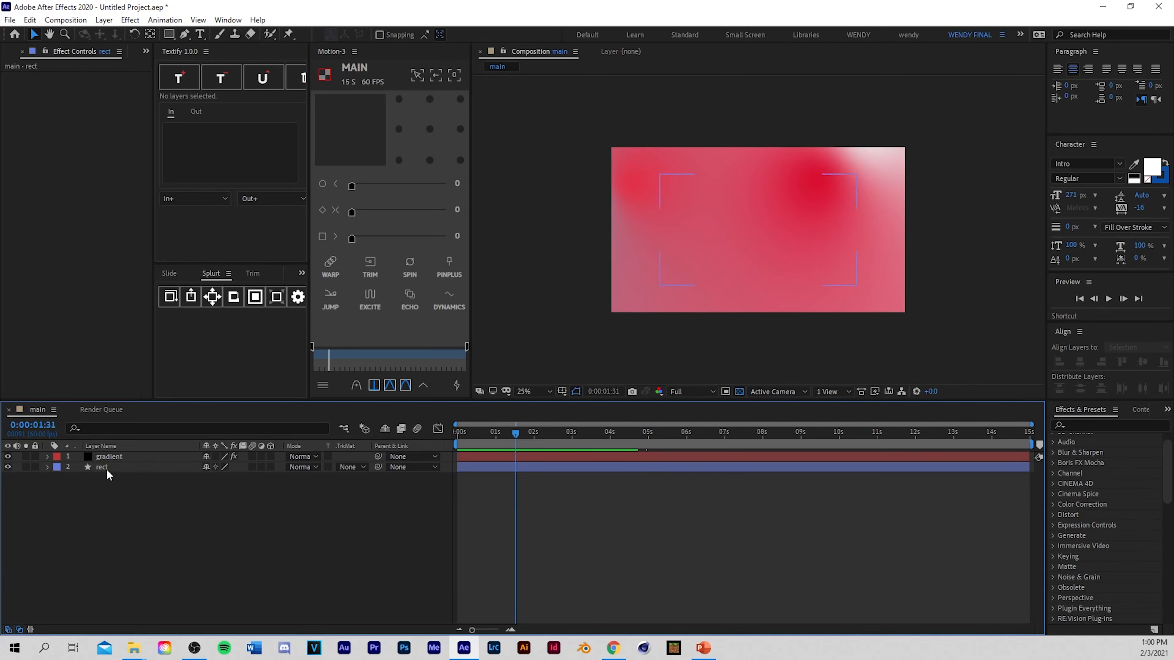
Step: Place the rect layer above the gradient layer and set its blending mode to Stencil Alpha
{"action": "left_click_drag", "start_coordinate": [106, 469], "coordinate": [119, 453]}
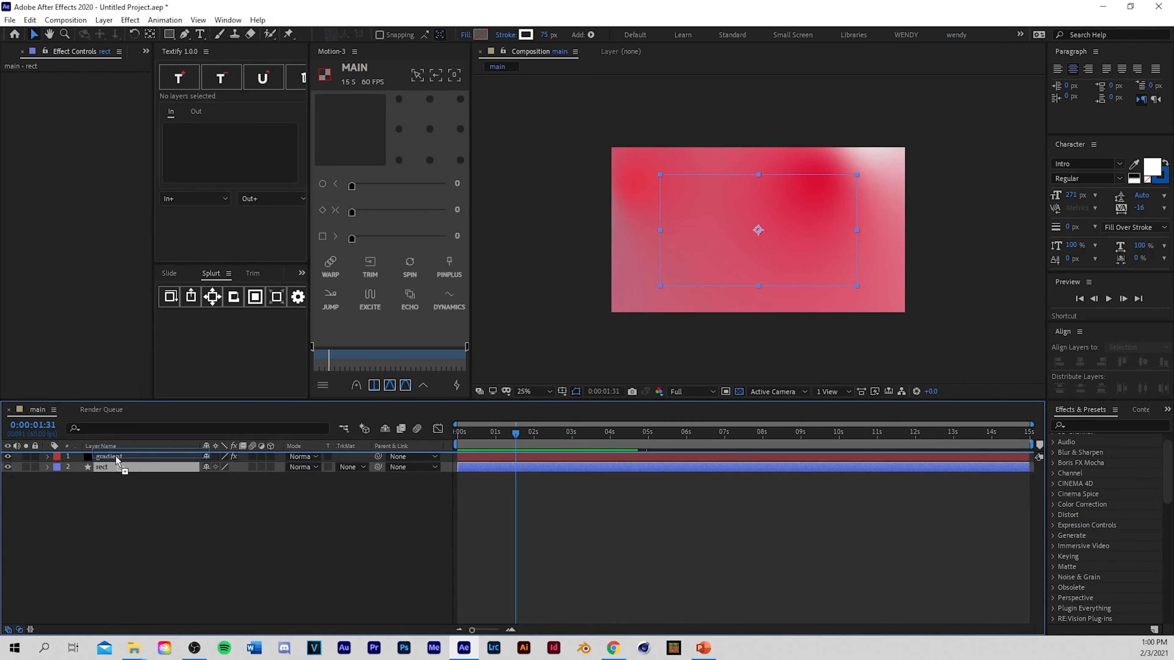
{"action": "left_click", "coordinate": [480, 479]}
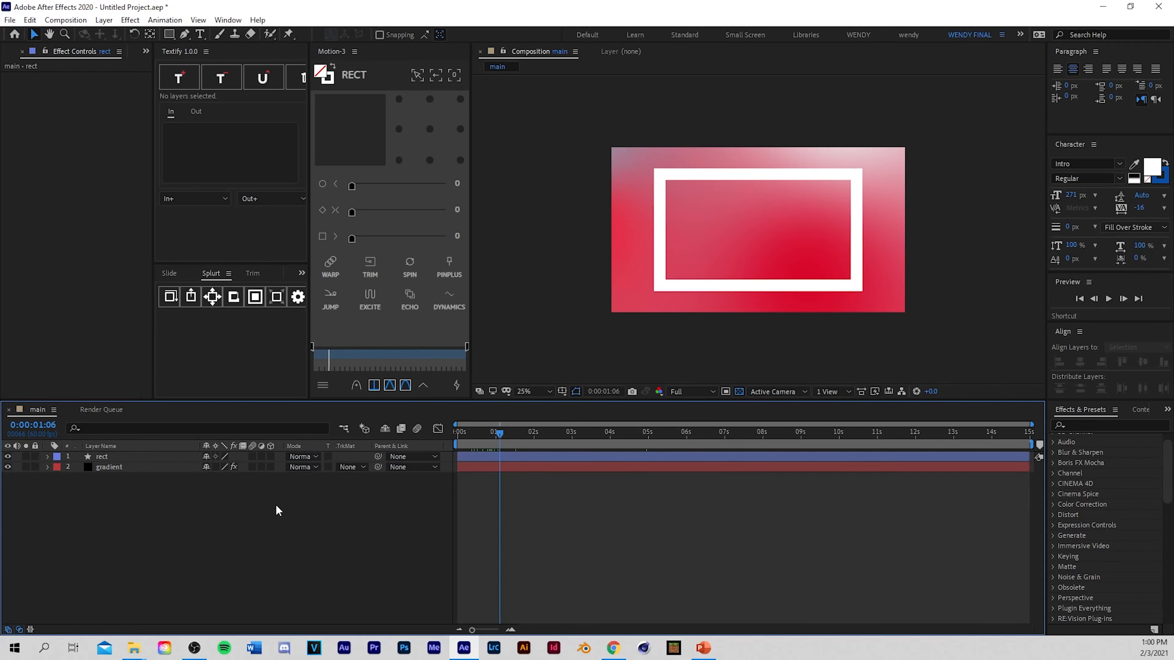
{"action": "left_click", "coordinate": [305, 462]}
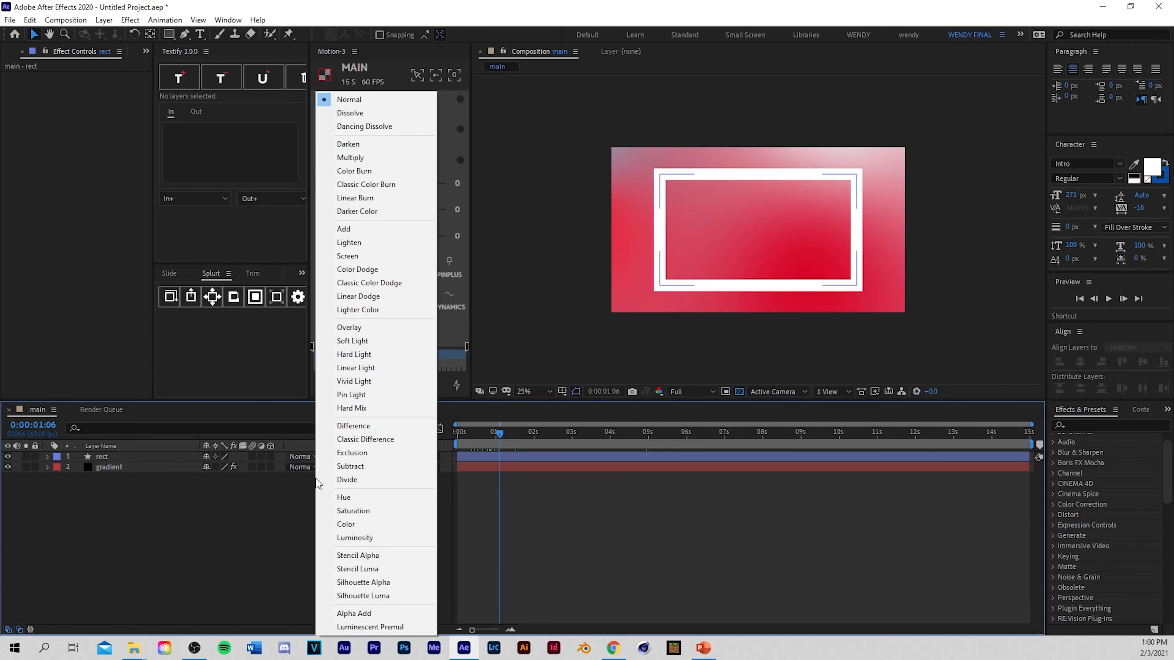
{"action": "left_click", "coordinate": [354, 556]}
{"action": "left_click", "coordinate": [464, 539]}
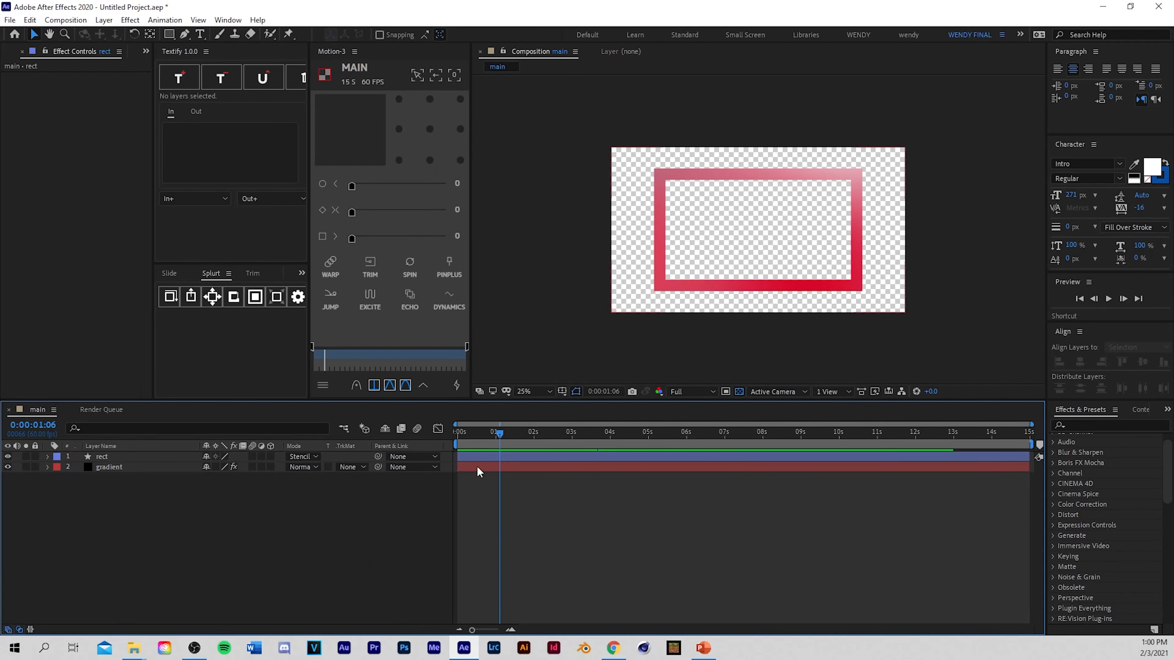
Step: Preview the moving gradient inside the rectangle's outline
{"action": "key", "text": "space"}
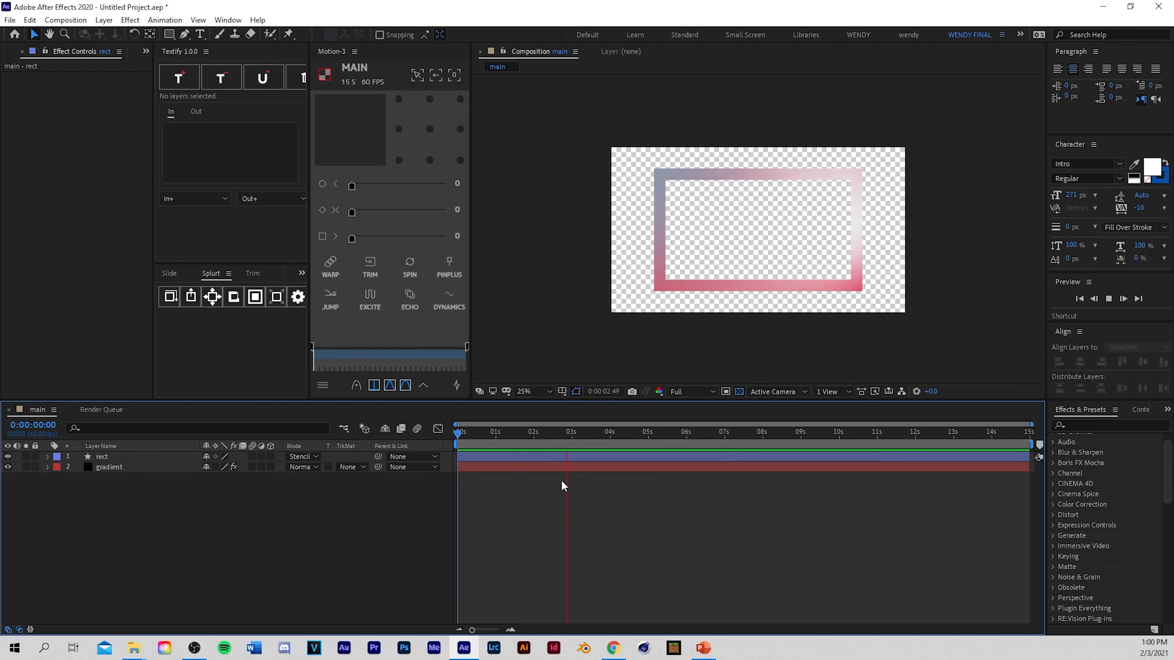
{"action": "left_click_drag", "start_coordinate": [484, 430], "coordinate": [457, 469]}
{"action": "left_click", "coordinate": [482, 468]}
Step: Bring the t.png palette image back as the uppermost layer and scale it down to 36%
{"action": "left_click", "coordinate": [128, 483]}
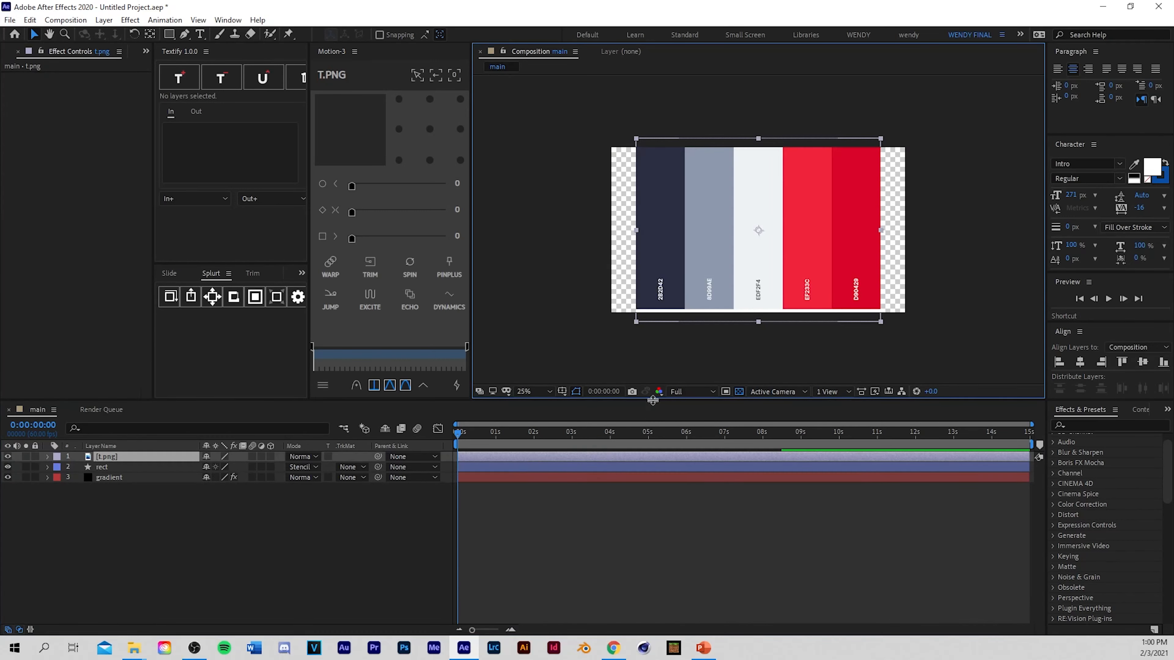
{"action": "key", "text": "s"}
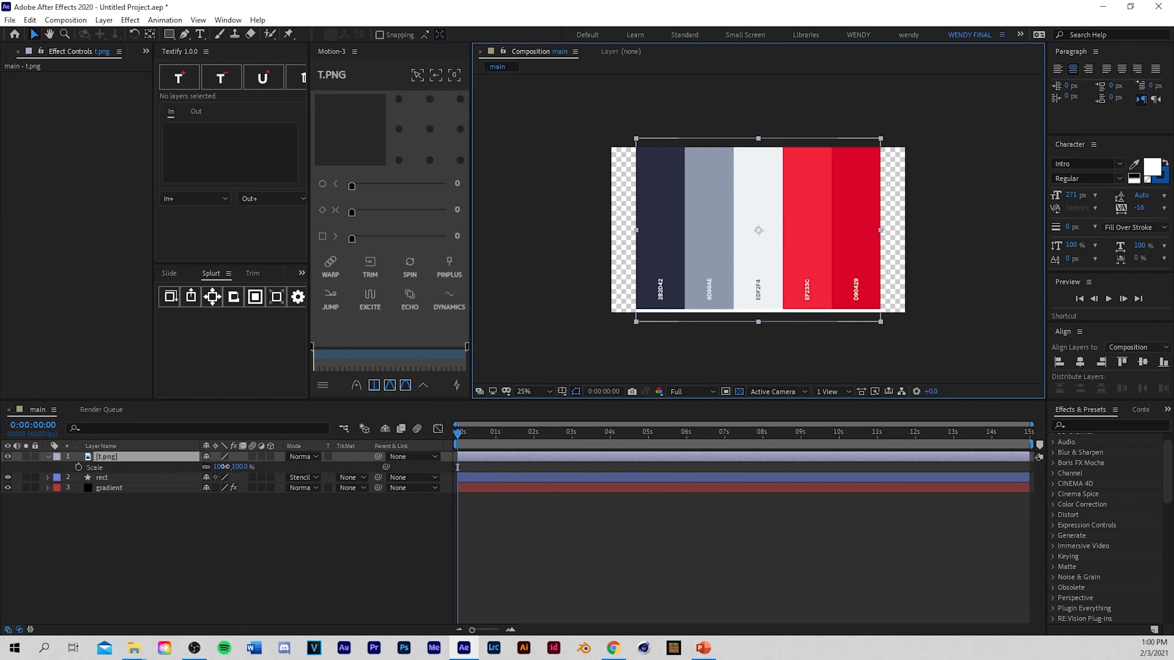
{"action": "left_click_drag", "start_coordinate": [222, 467], "coordinate": [192, 470]}
Step: Go to about 0:00:01:19 and sample the palette's dark navy swatch for the gradient's Color 2
{"action": "left_click", "coordinate": [475, 472]}
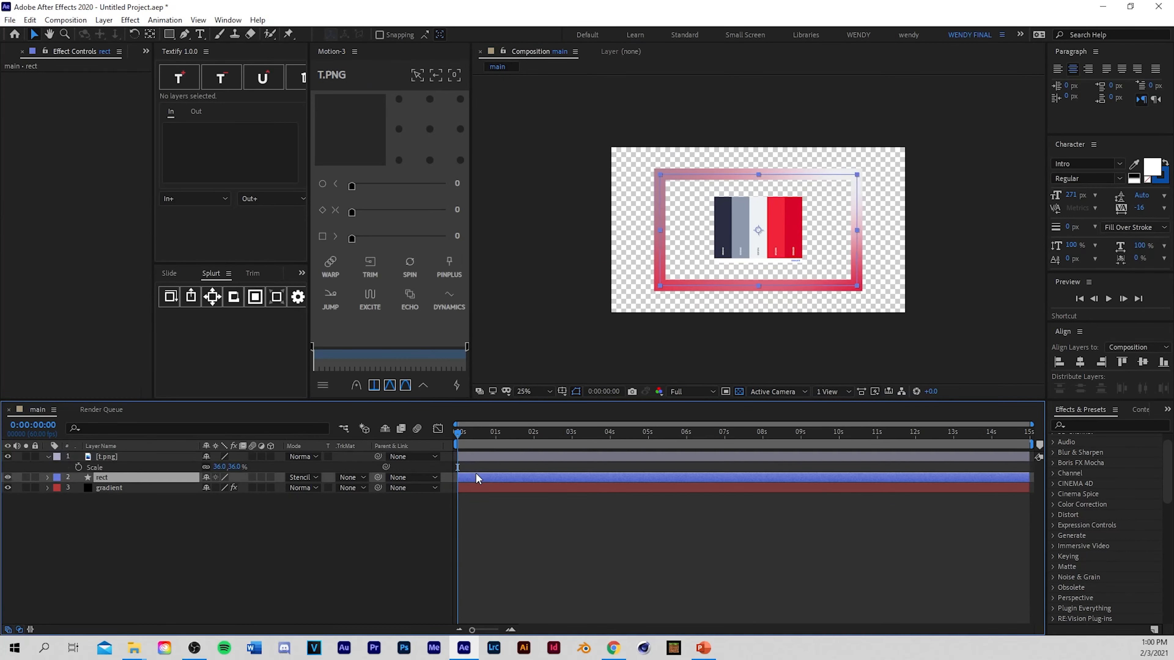
{"action": "left_click", "coordinate": [487, 485]}
{"action": "left_click", "coordinate": [484, 440]}
{"action": "left_click_drag", "start_coordinate": [484, 444], "coordinate": [507, 440]}
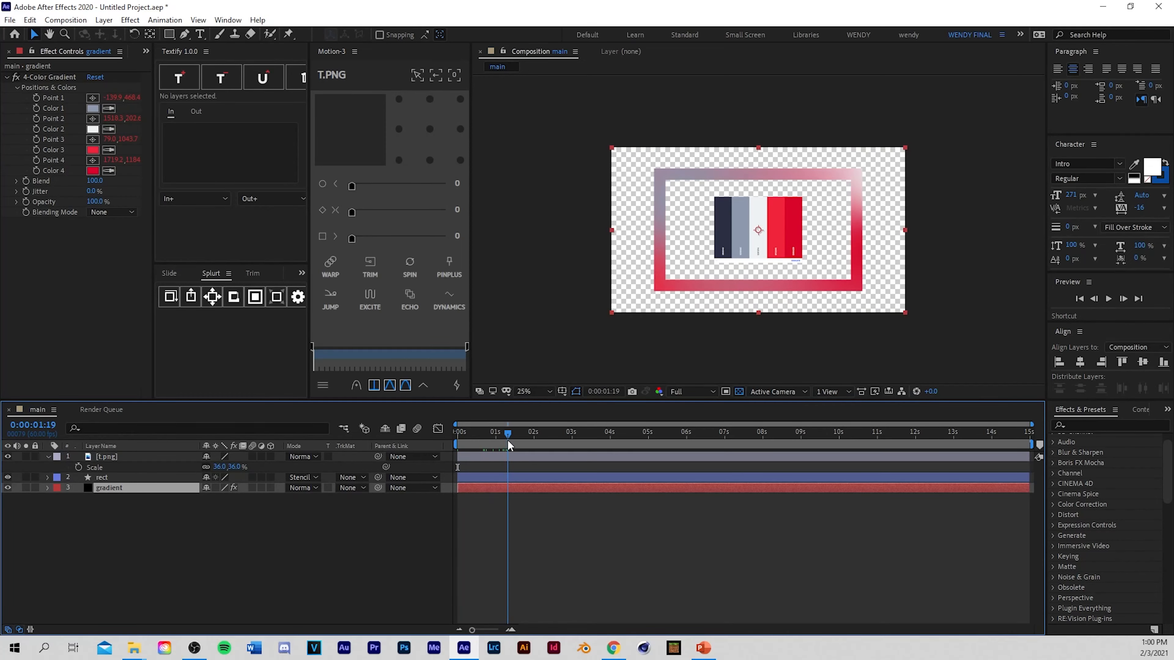
{"action": "left_click", "coordinate": [110, 129]}
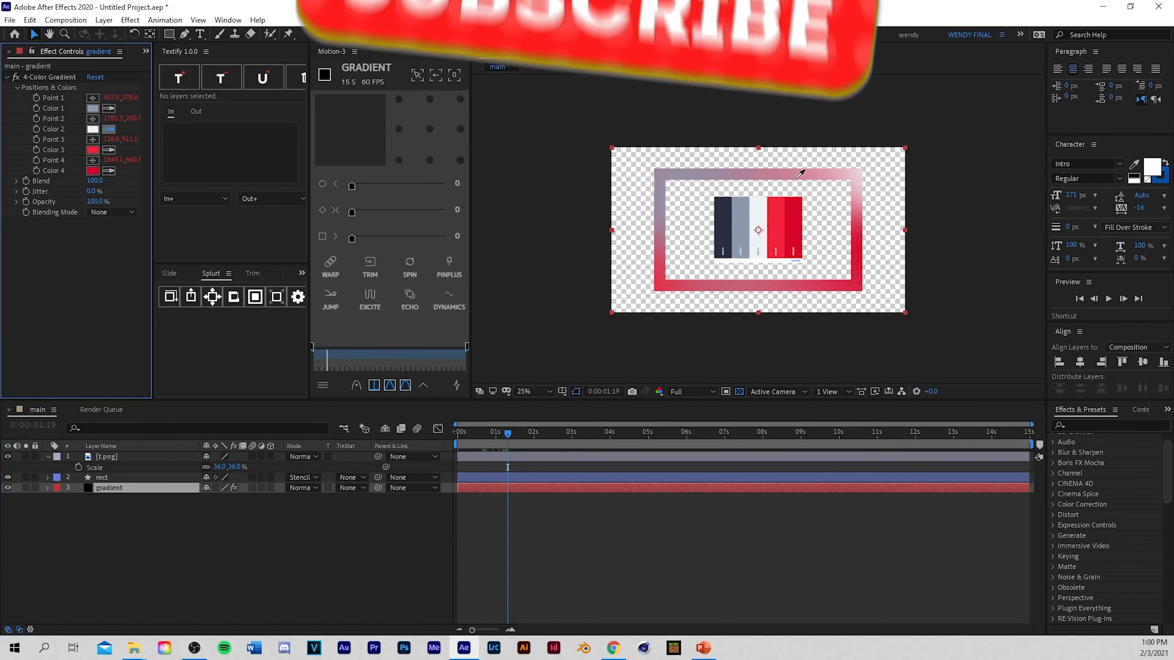
{"action": "left_click", "coordinate": [718, 213]}
Step: Play back the recoloured gradient from the start of the composition
{"action": "left_click_drag", "start_coordinate": [484, 439], "coordinate": [457, 438]}
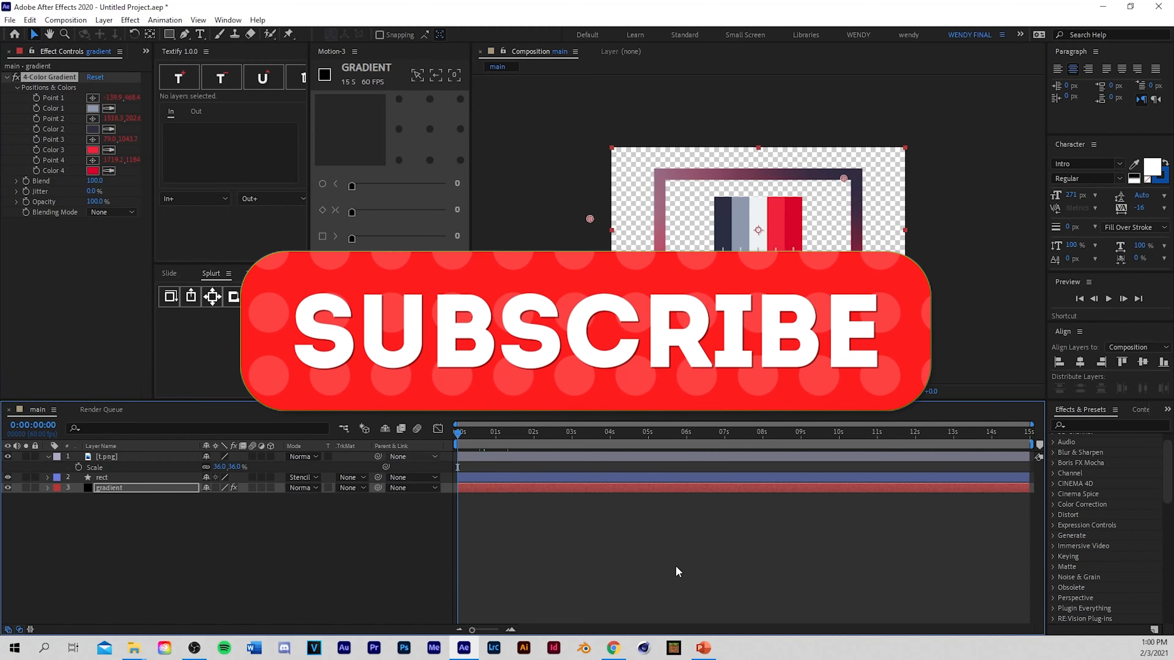
{"action": "left_click", "coordinate": [676, 565]}
{"action": "key", "text": "space"}
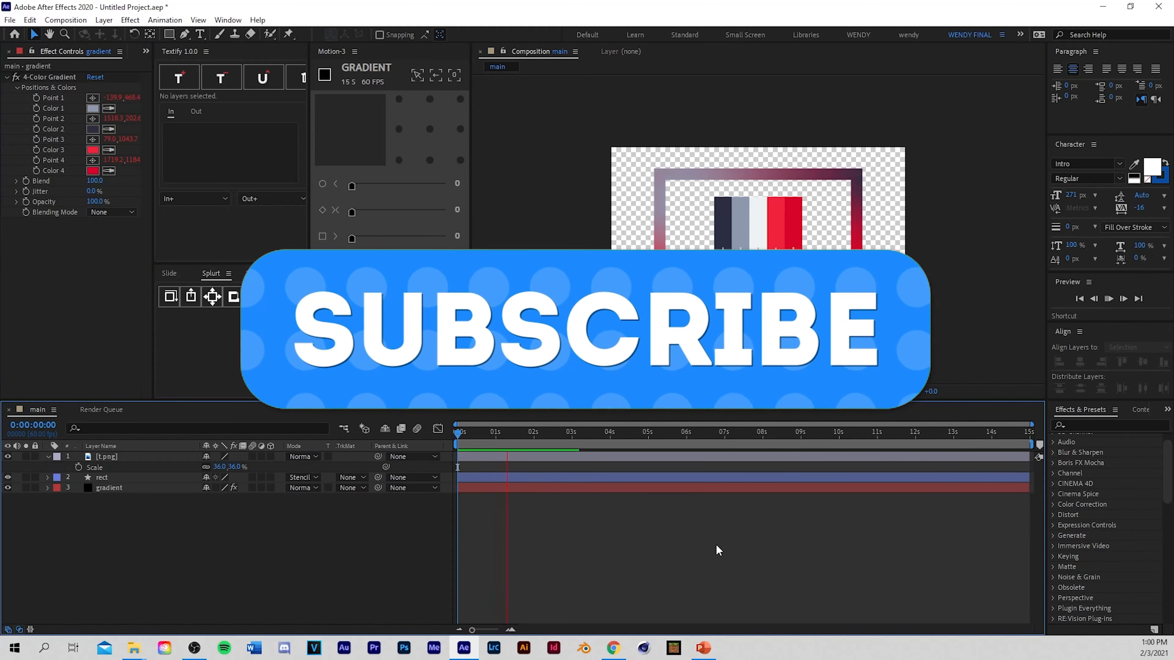
Step: Set the rect layer's stroke width to 40 px
{"action": "left_click", "coordinate": [517, 479]}
{"action": "left_click_drag", "start_coordinate": [548, 37], "coordinate": [535, 46]}
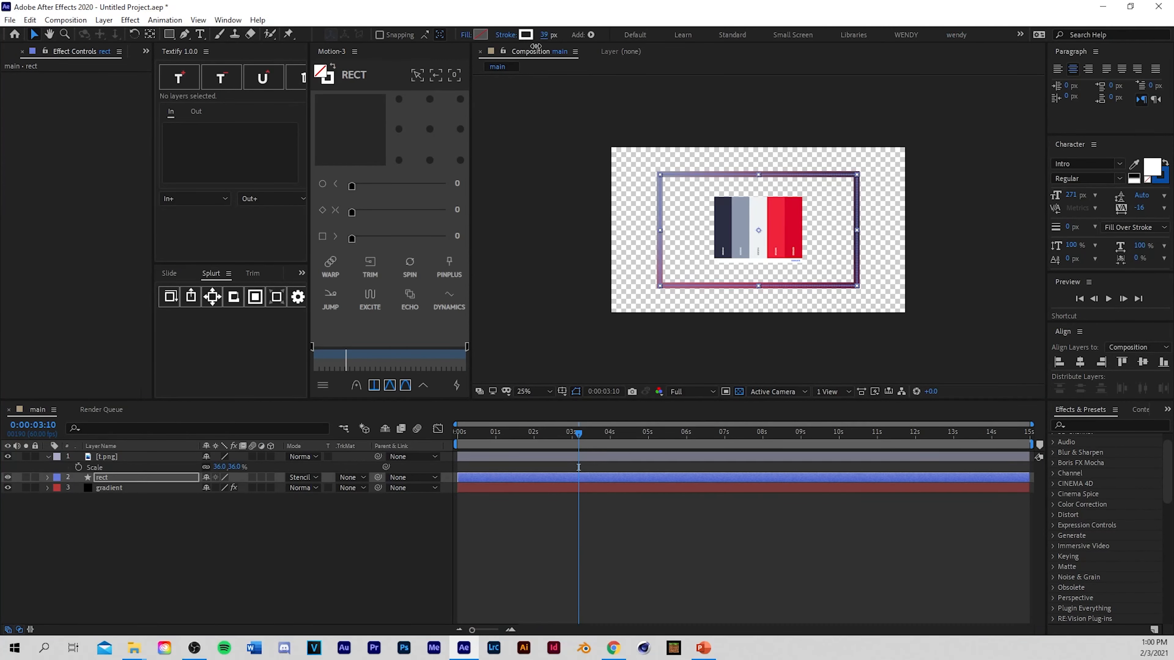
{"action": "type", "text": "40"}
{"action": "key", "text": "Return"}
Step: Hide the t.png palette layer and preview the animated frame at 50% magnification
{"action": "left_click", "coordinate": [11, 456]}
{"action": "left_click", "coordinate": [606, 549]}
{"action": "key", "text": "period"}
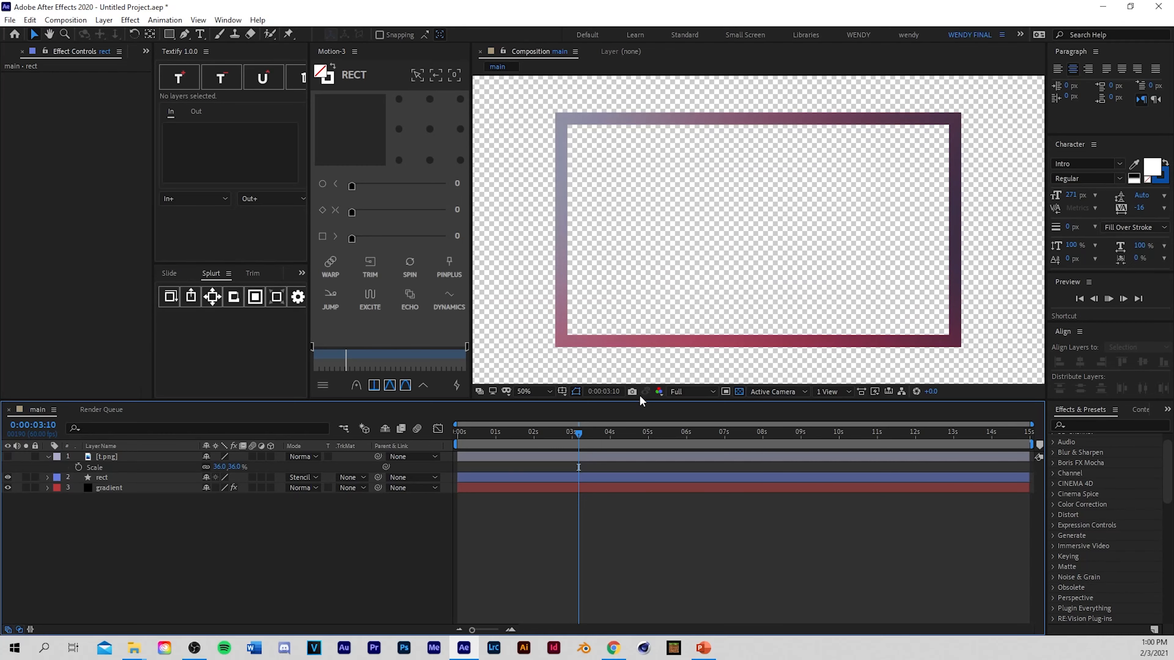
{"action": "key", "text": "space"}
{"action": "key", "text": "space"}
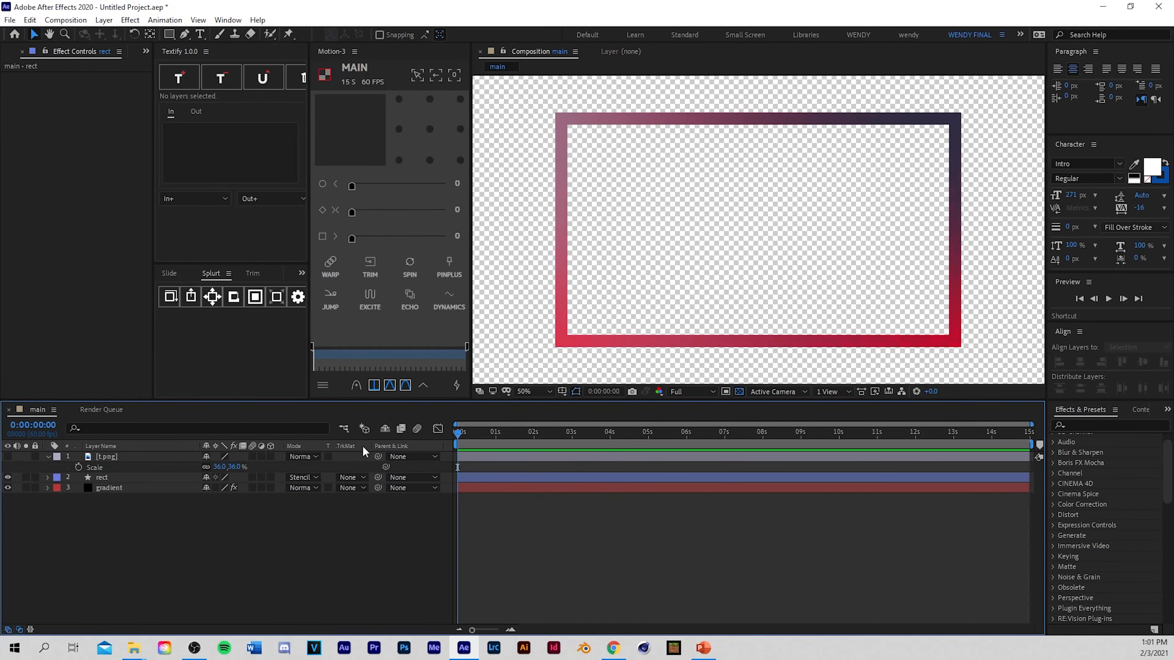
Step: Pre-compose the rect and gradient layers into a new composition named overlay, moving all attributes into it
{"action": "left_click", "coordinate": [105, 477]}
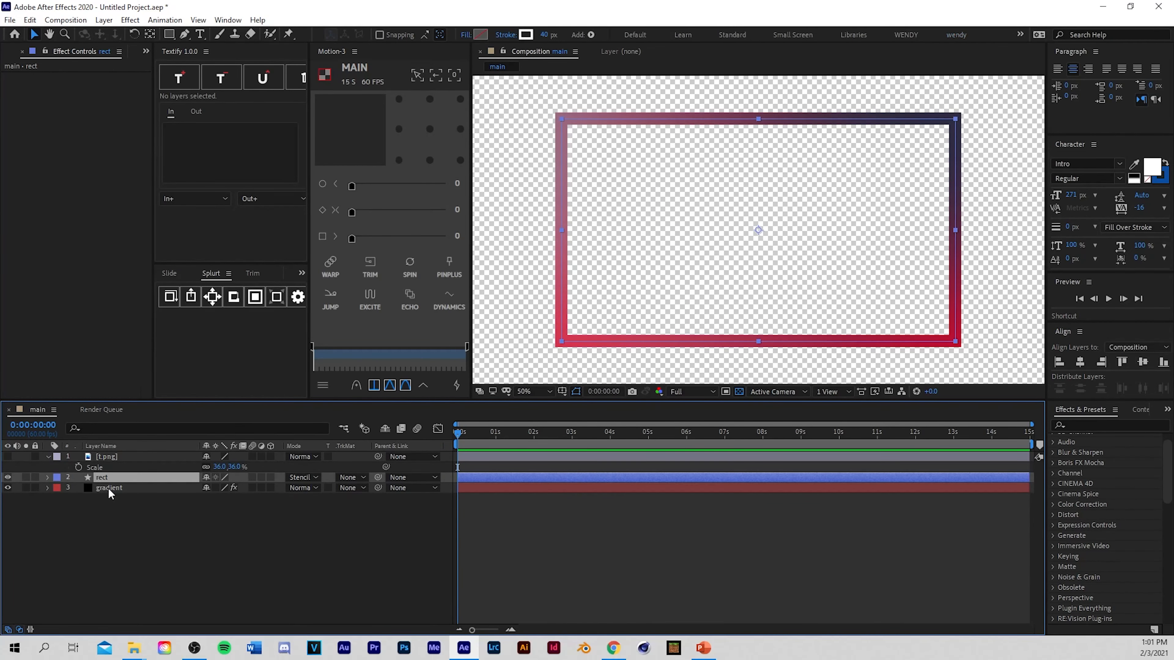
{"action": "left_click", "coordinate": [110, 487], "text": "shift"}
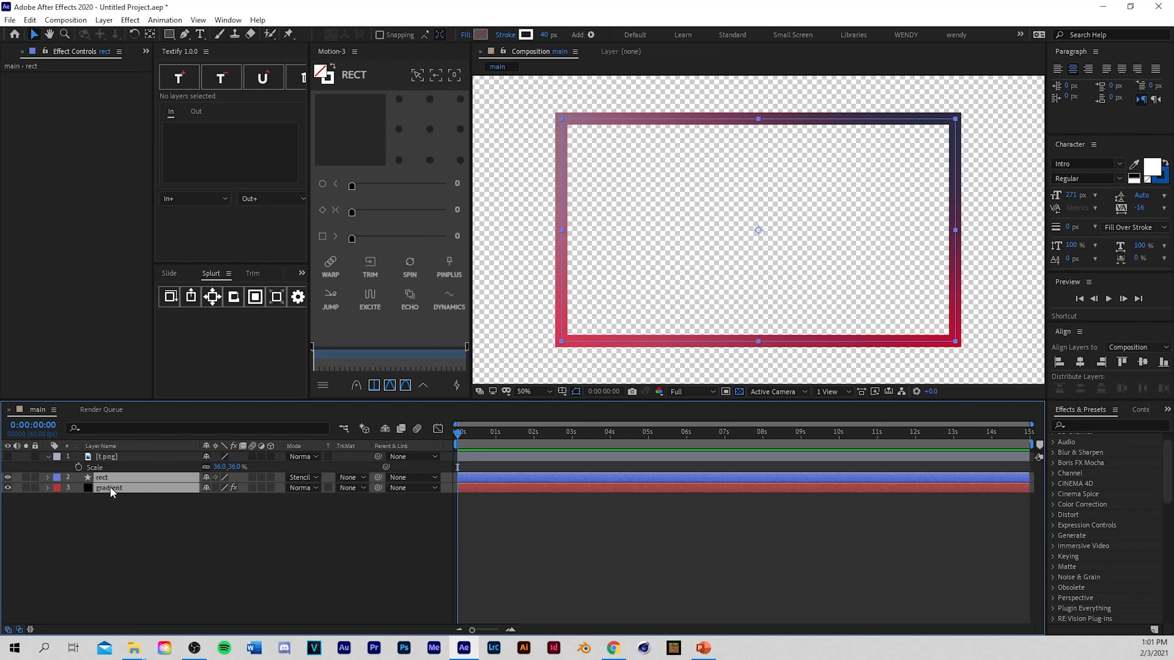
{"action": "double_click", "coordinate": [110, 486]}
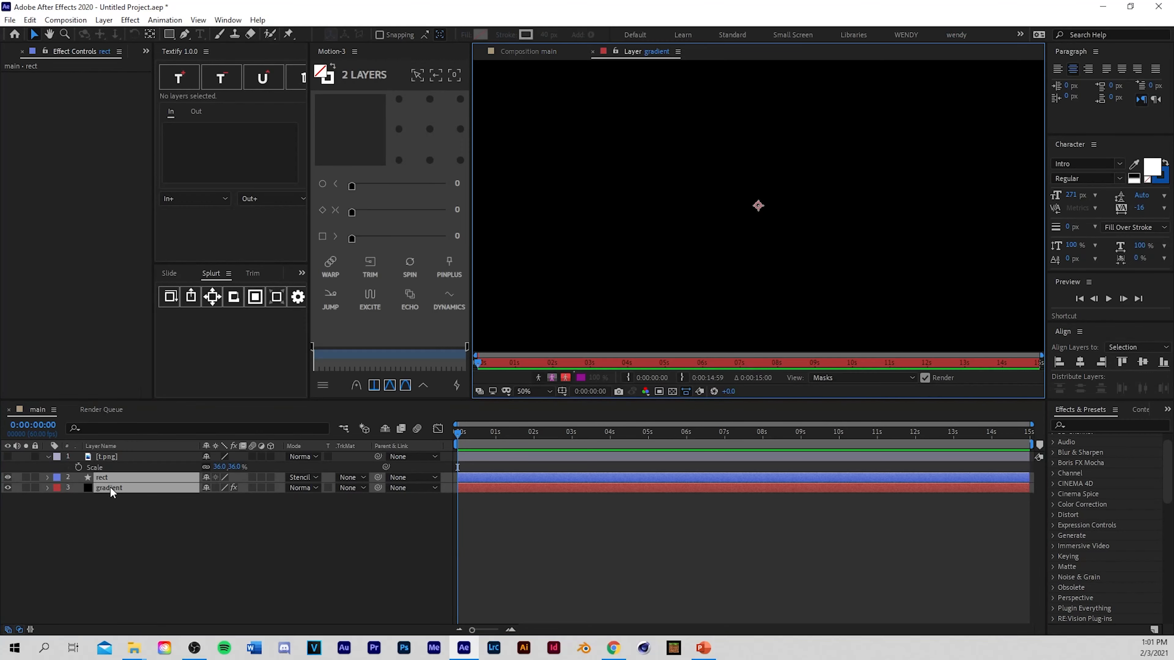
{"action": "right_click", "coordinate": [112, 486]}
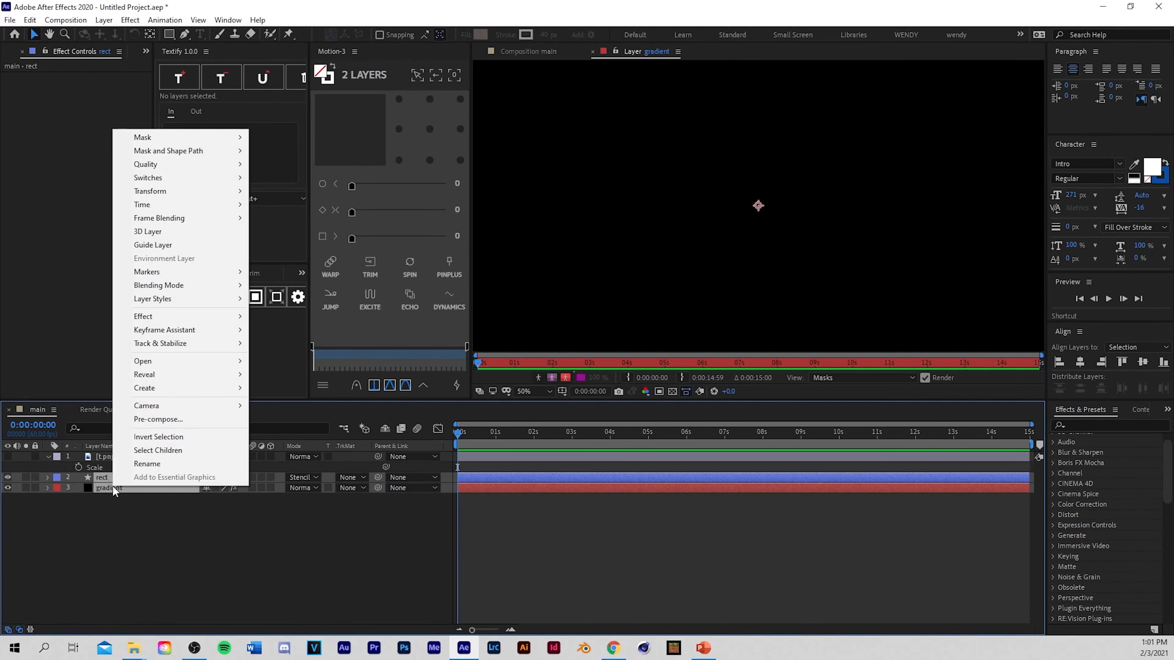
{"action": "left_click", "coordinate": [154, 420]}
{"action": "left_click", "coordinate": [583, 315]}
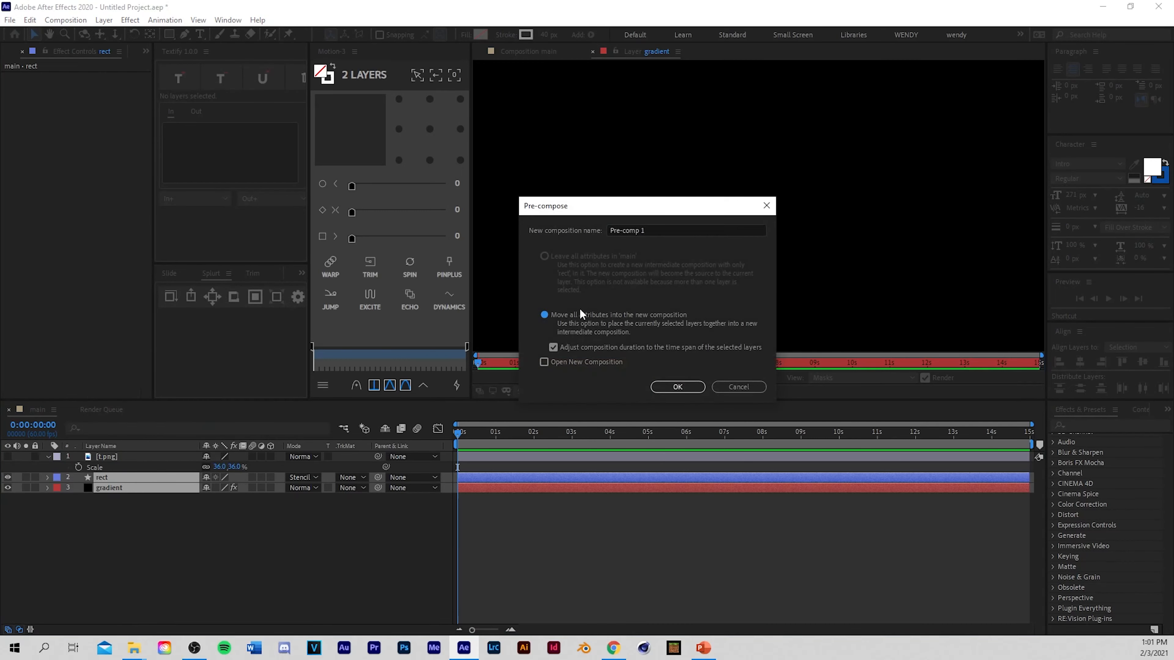
{"action": "double_click", "coordinate": [622, 230]}
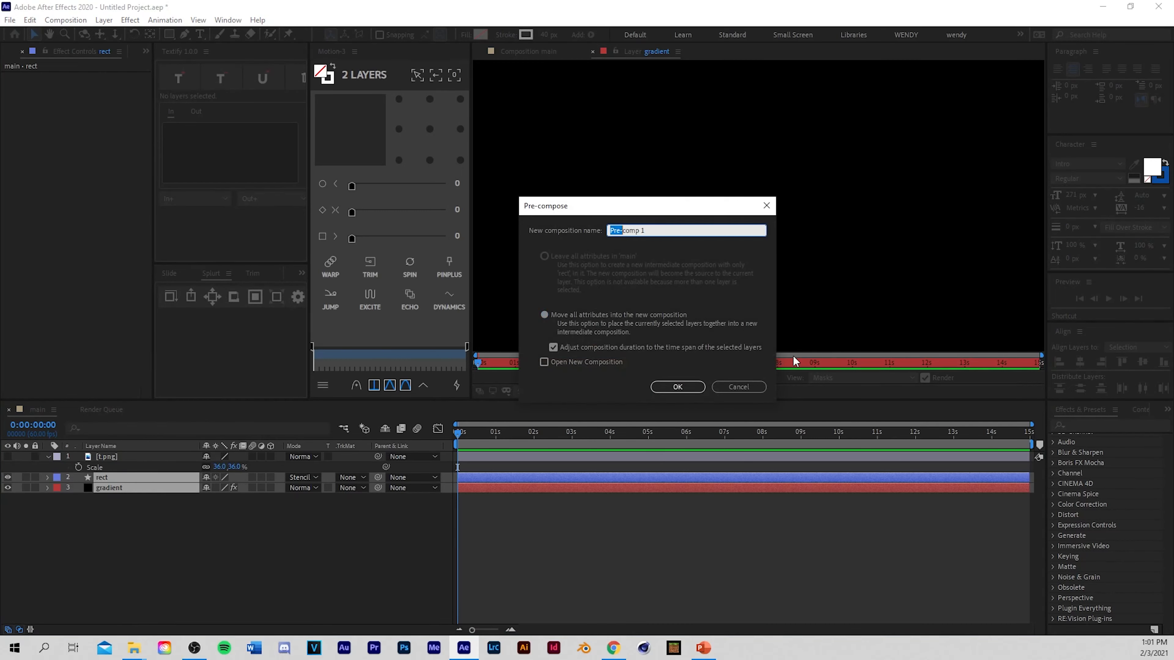
{"action": "key", "text": "ctrl+a"}
{"action": "type", "text": "o"}
{"action": "key", "text": "Return"}
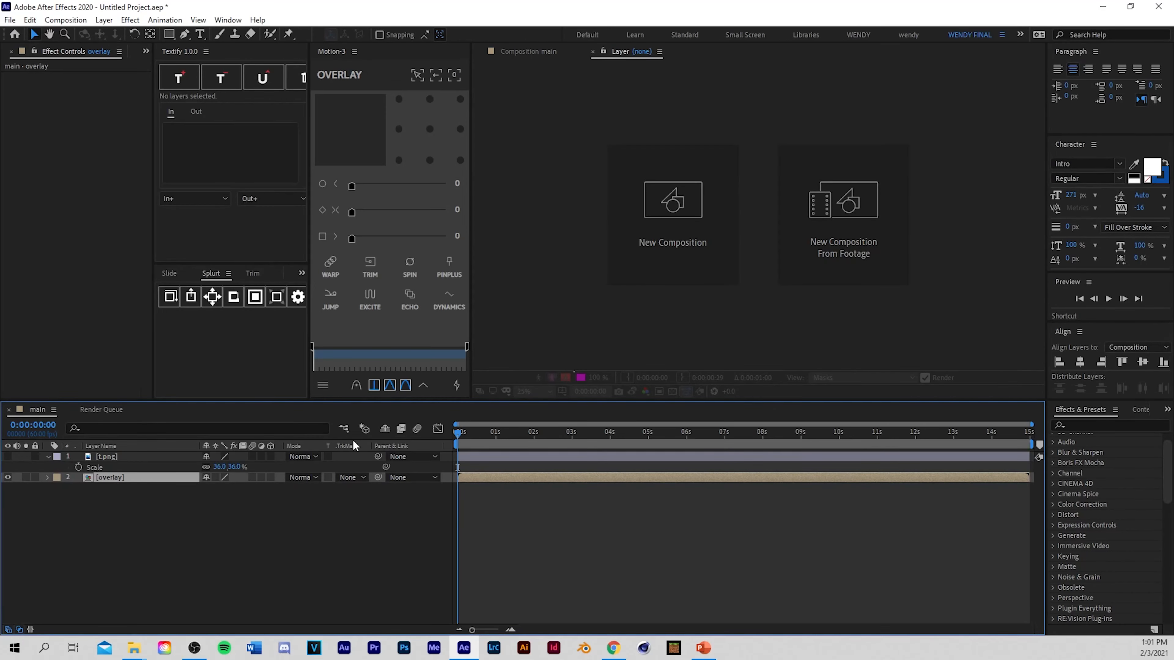
Step: Bring the main composition back into the viewer, check the overlay around 0:00:01:23, and return to the start
{"action": "left_click", "coordinate": [510, 431]}
{"action": "left_click", "coordinate": [531, 51]}
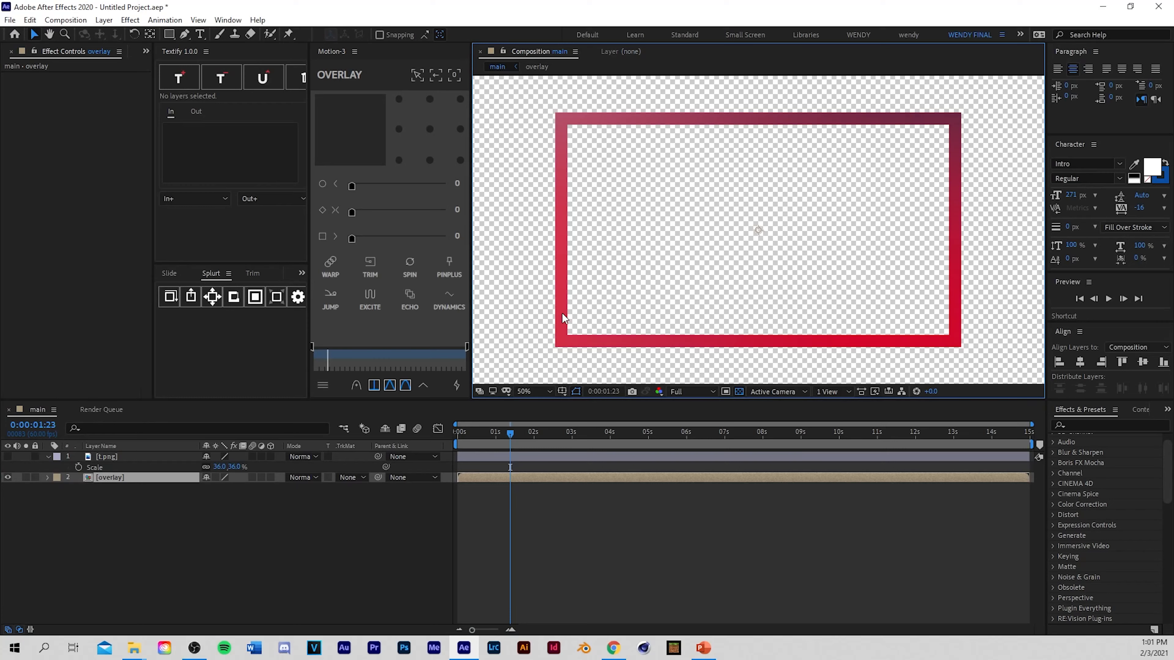
{"action": "left_click_drag", "start_coordinate": [507, 434], "coordinate": [424, 426]}
Step: Draw a rectangle about 786 by 116 px over the frame's lower edge on a new shape layer with a solid white fill
{"action": "left_click", "coordinate": [533, 533]}
{"action": "left_click", "coordinate": [169, 33]}
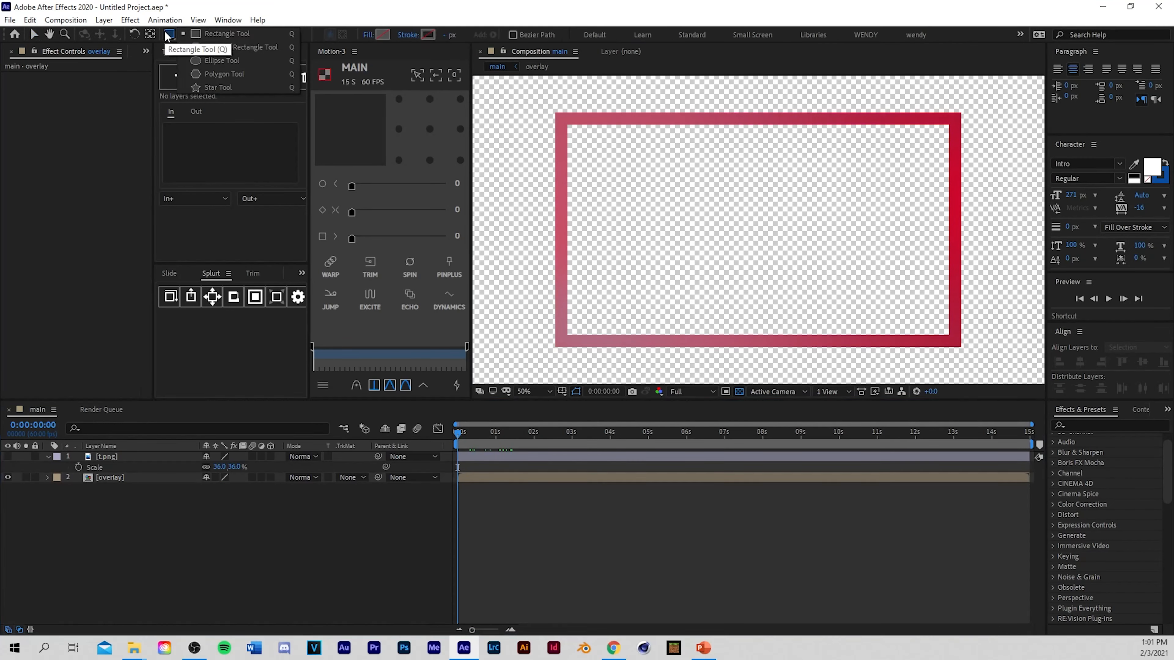
{"action": "left_click", "coordinate": [196, 34]}
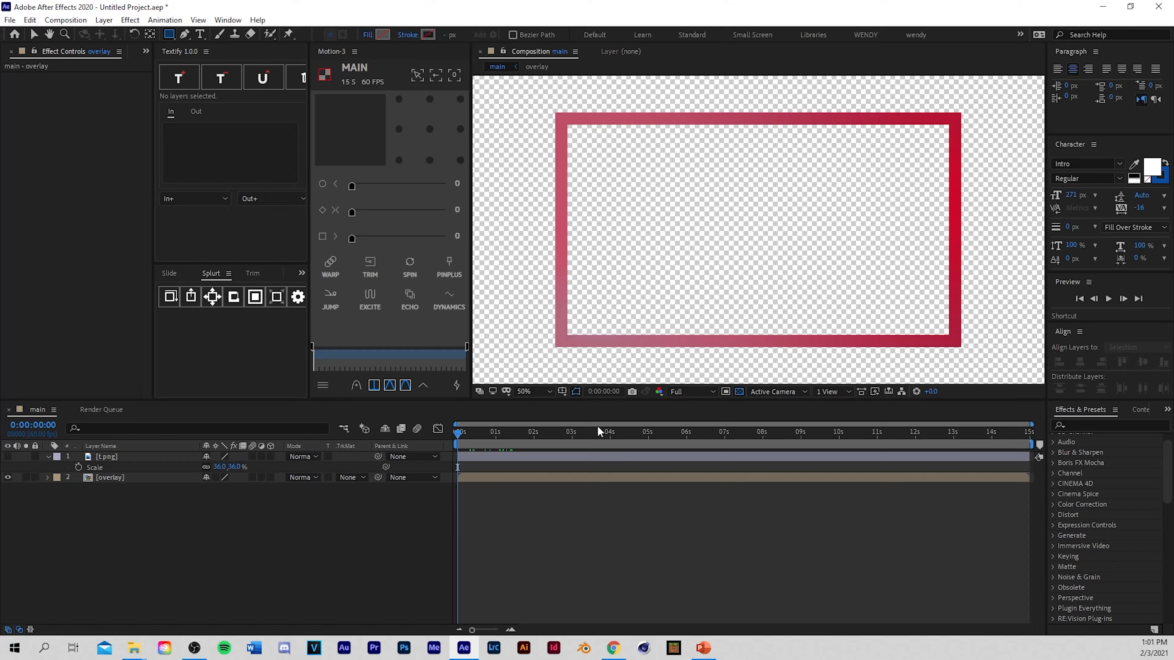
{"action": "left_click_drag", "start_coordinate": [658, 322], "coordinate": [900, 358]}
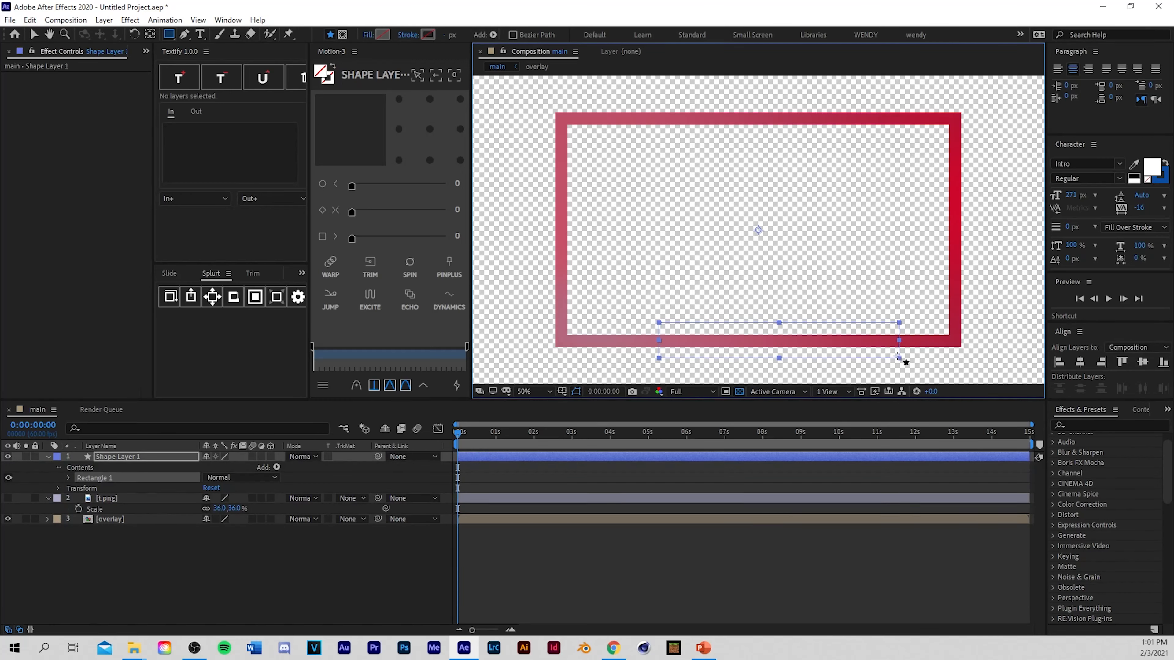
{"action": "left_click", "coordinate": [368, 35]}
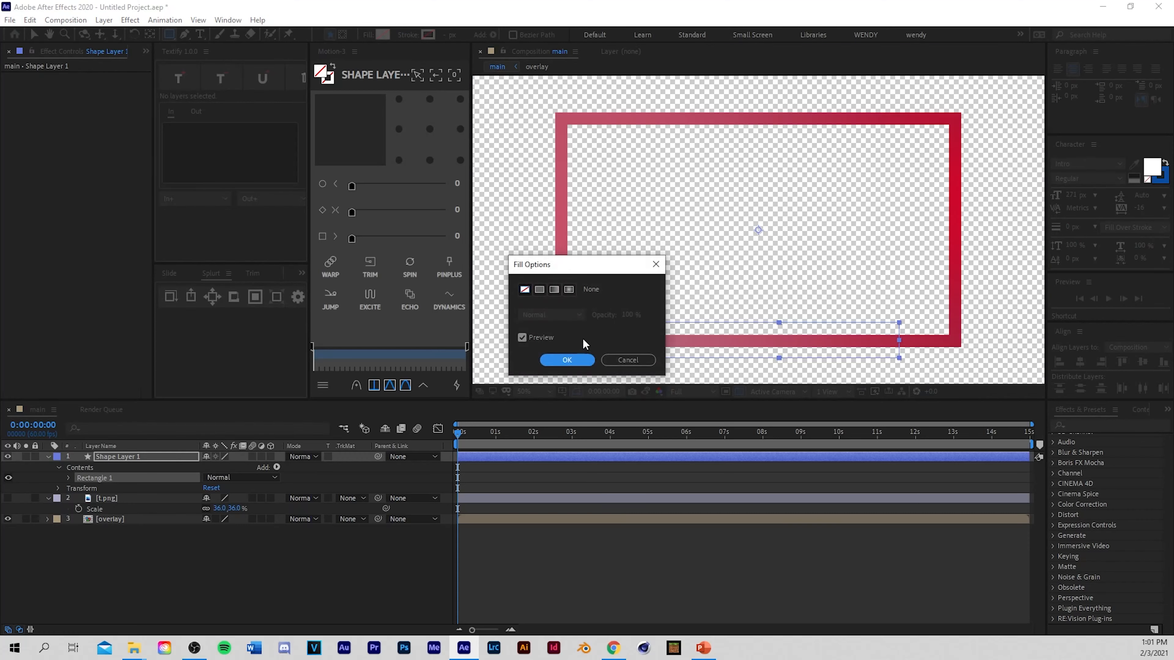
{"action": "left_click", "coordinate": [540, 290]}
{"action": "left_click", "coordinate": [566, 360]}
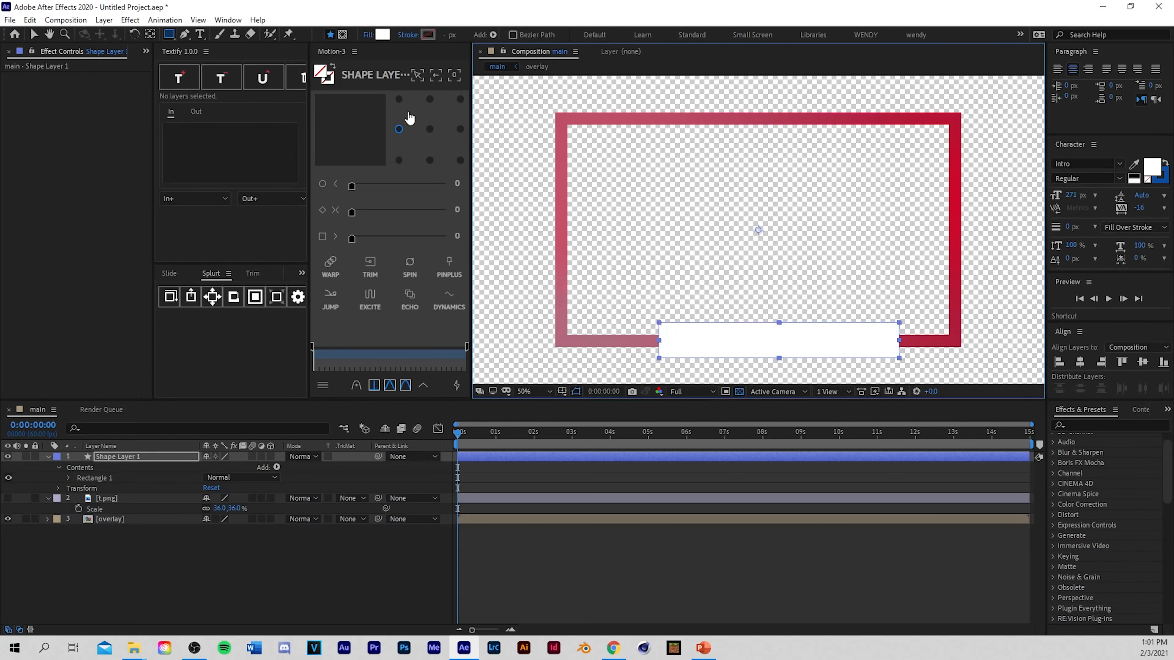
Step: Centre the white rectangle layer's anchor point on its shape and align the layer to the composition's horizontal centre
{"action": "left_click", "coordinate": [427, 132]}
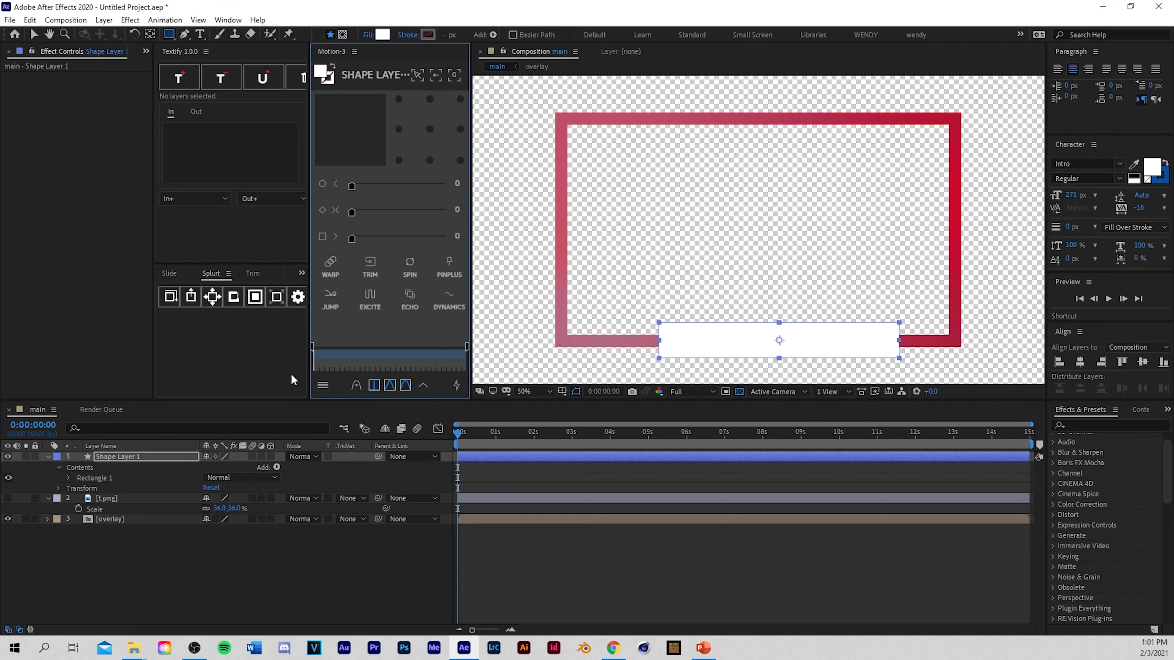
{"action": "left_click", "coordinate": [1081, 363]}
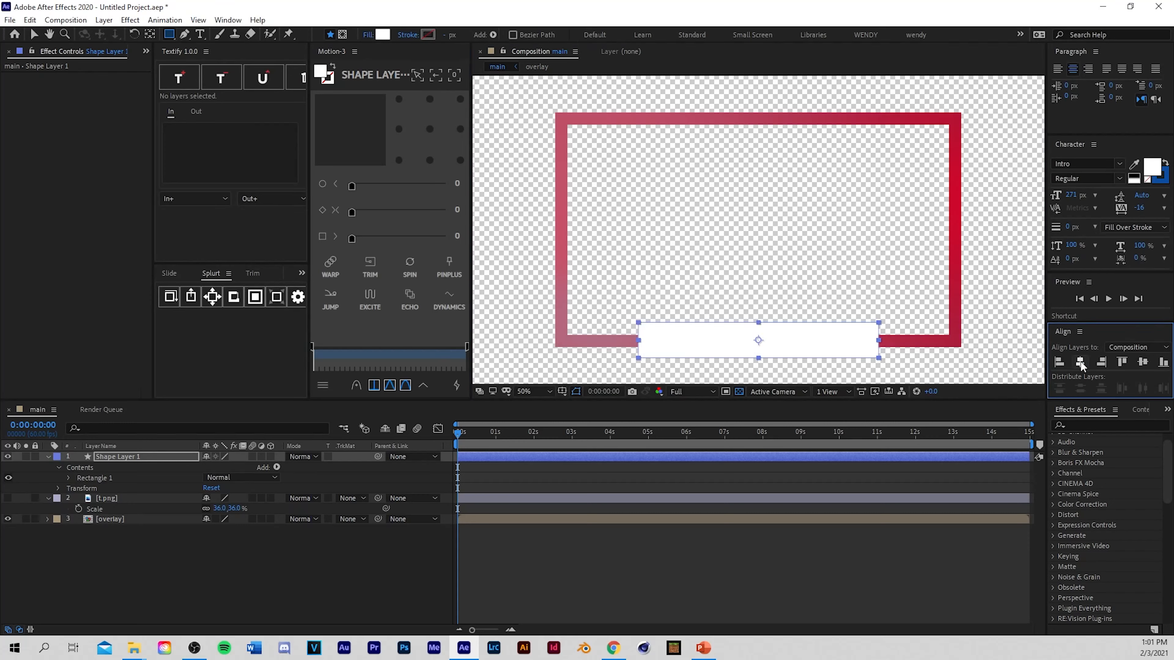
{"action": "scroll", "coordinate": [697, 262], "scroll_direction": "down", "scroll_amount": 3}
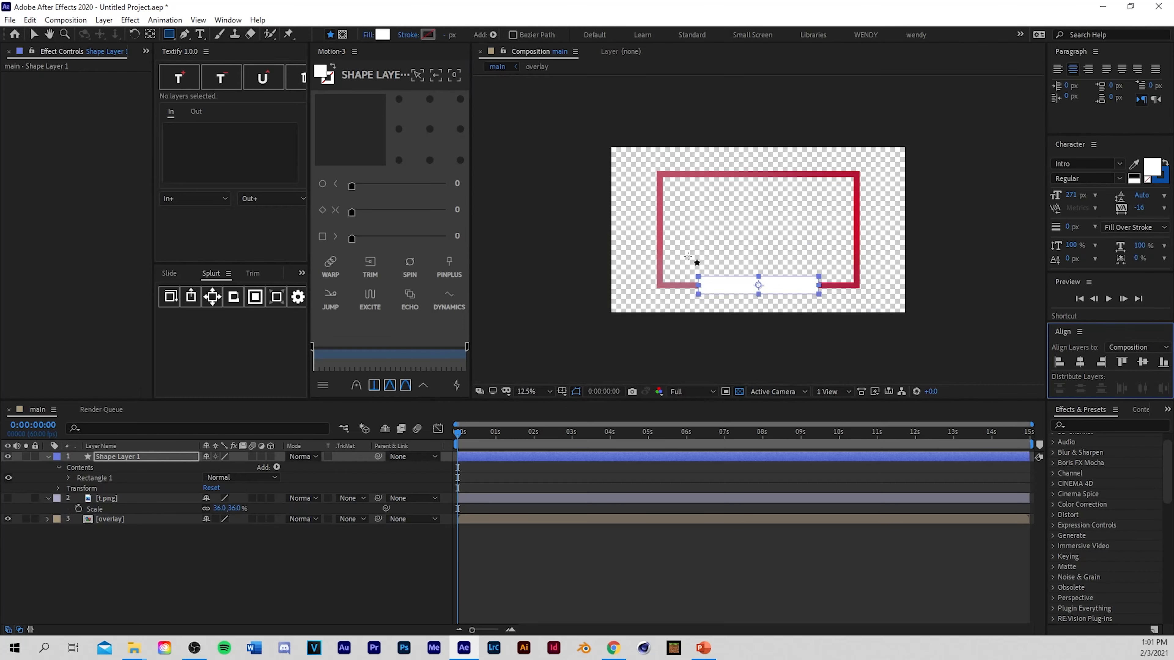
{"action": "scroll", "coordinate": [756, 275], "scroll_direction": "up", "scroll_amount": 1}
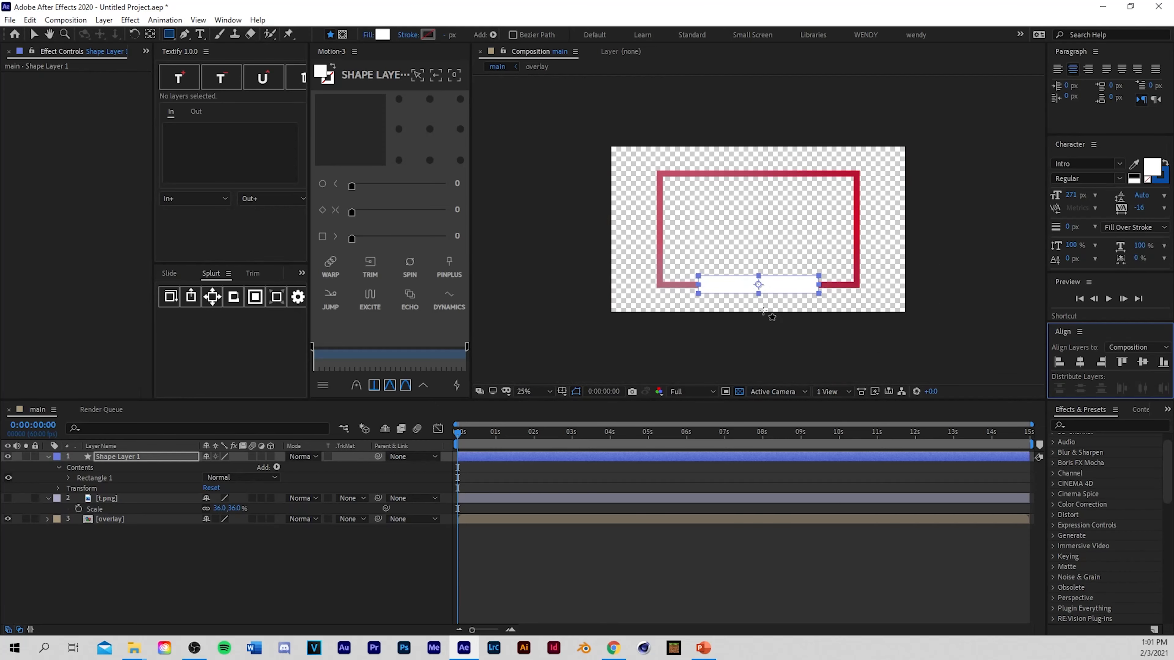
Step: Set the roundness of the white rectangle's path to 50
{"action": "left_click", "coordinate": [523, 556]}
{"action": "key", "text": "period"}
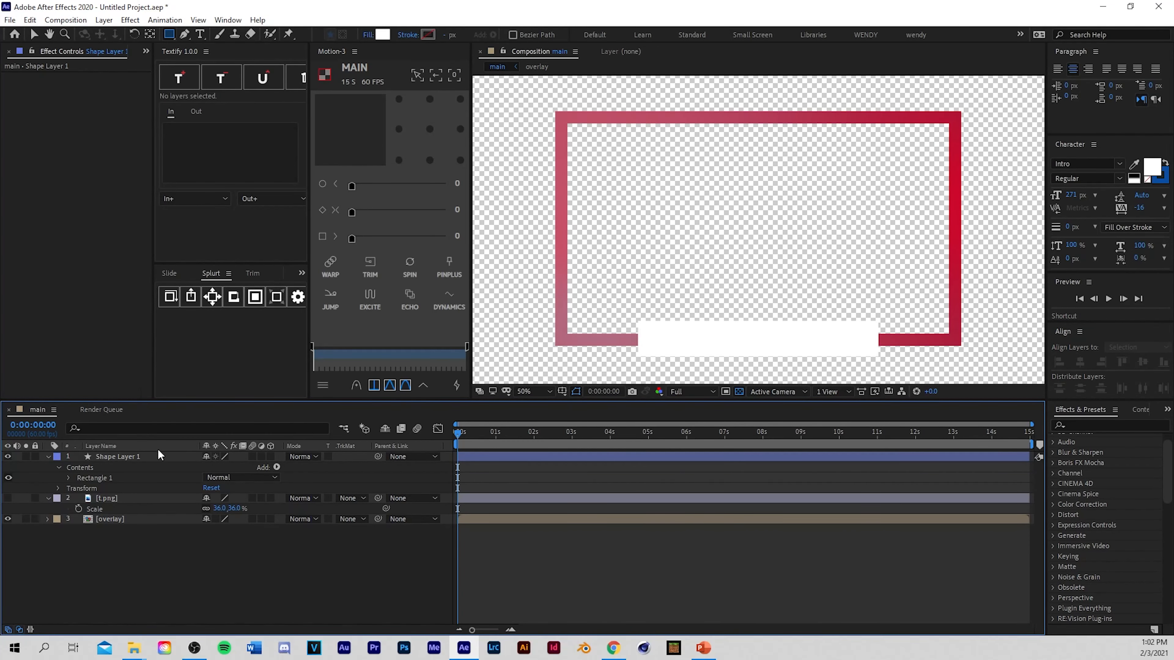
{"action": "left_click", "coordinate": [69, 478]}
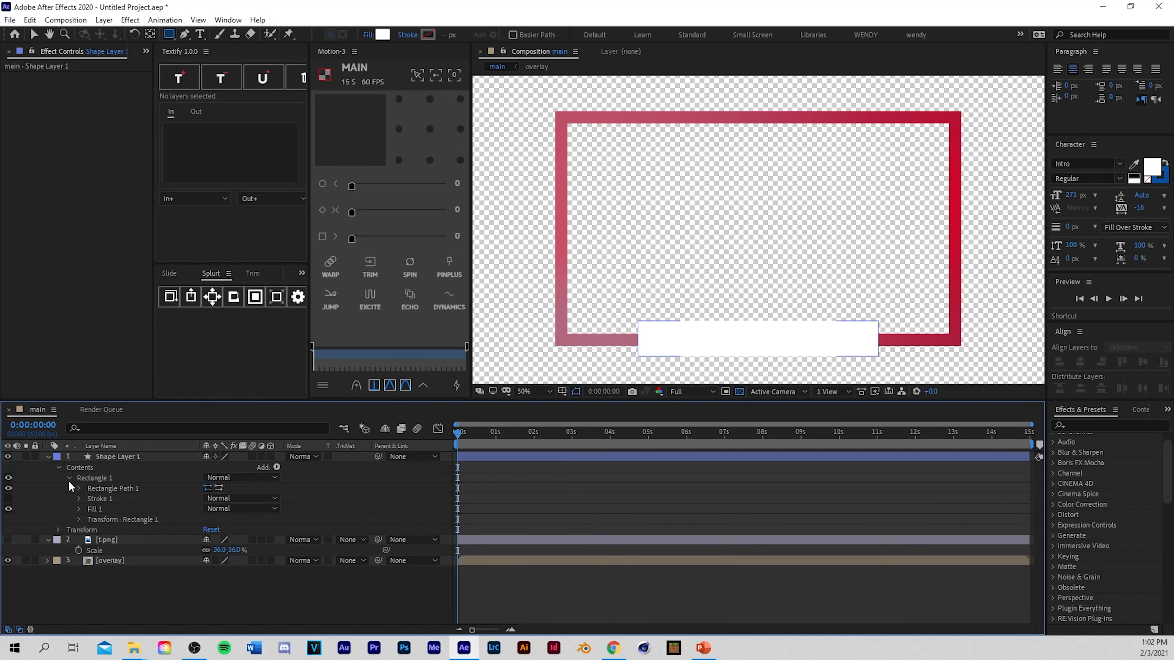
{"action": "left_click", "coordinate": [79, 488]}
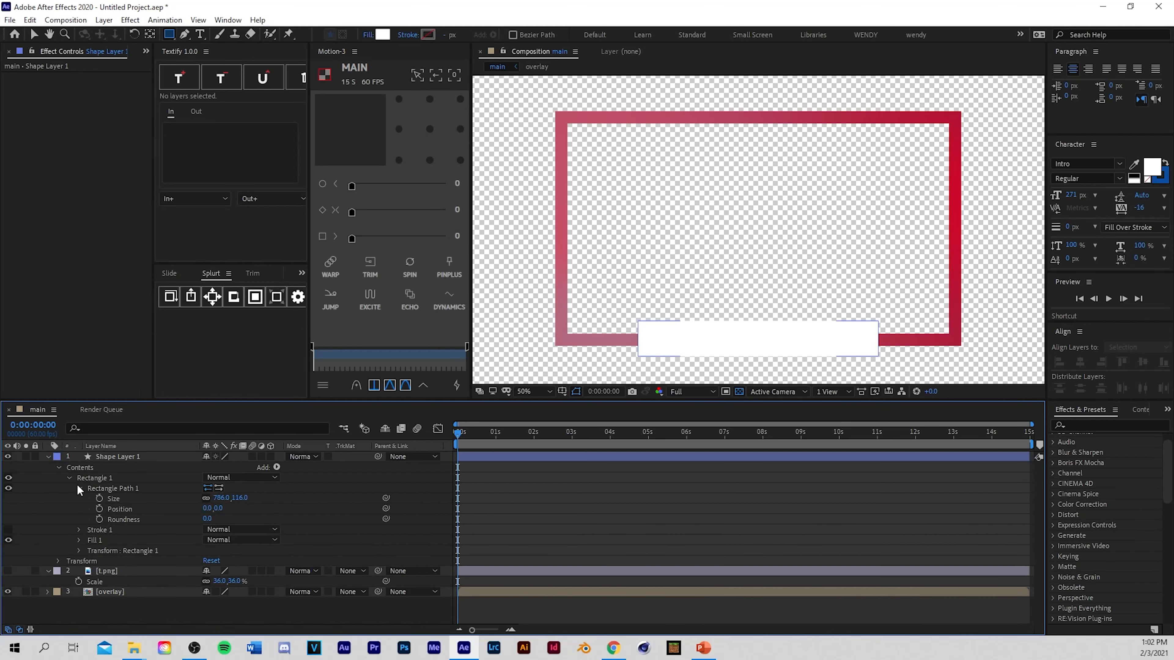
{"action": "left_click_drag", "start_coordinate": [206, 517], "coordinate": [238, 518]}
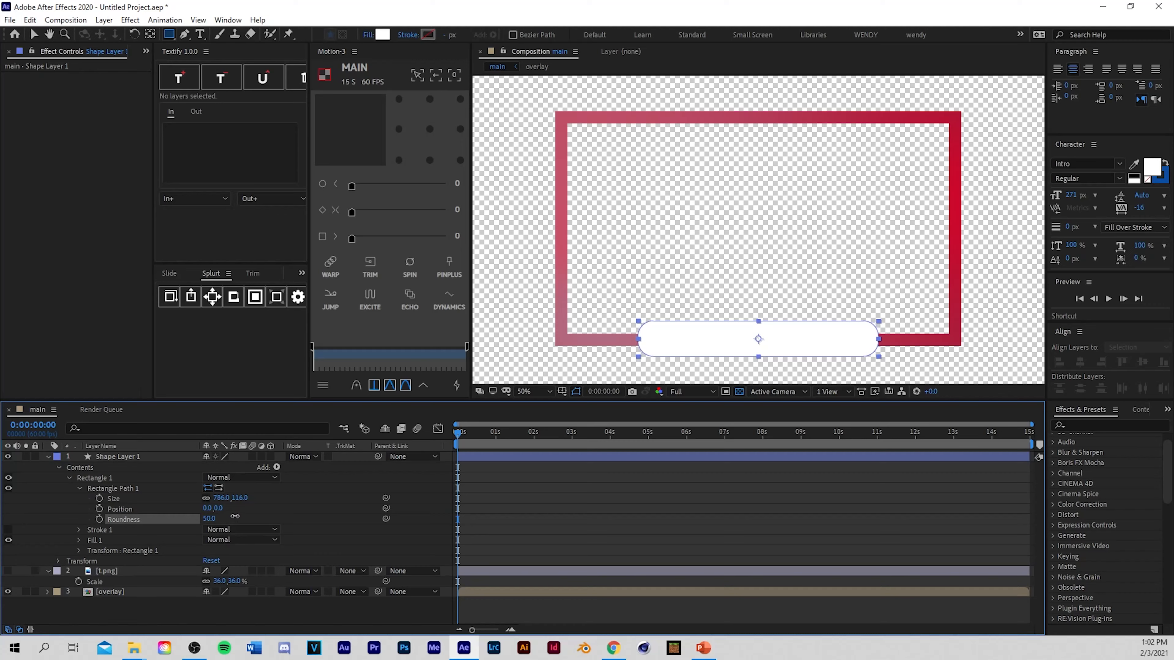
{"action": "left_click", "coordinate": [631, 540]}
Step: Turn off the transparency grid and play back the frame with the white rounded bar from the composition's start
{"action": "left_click", "coordinate": [739, 391]}
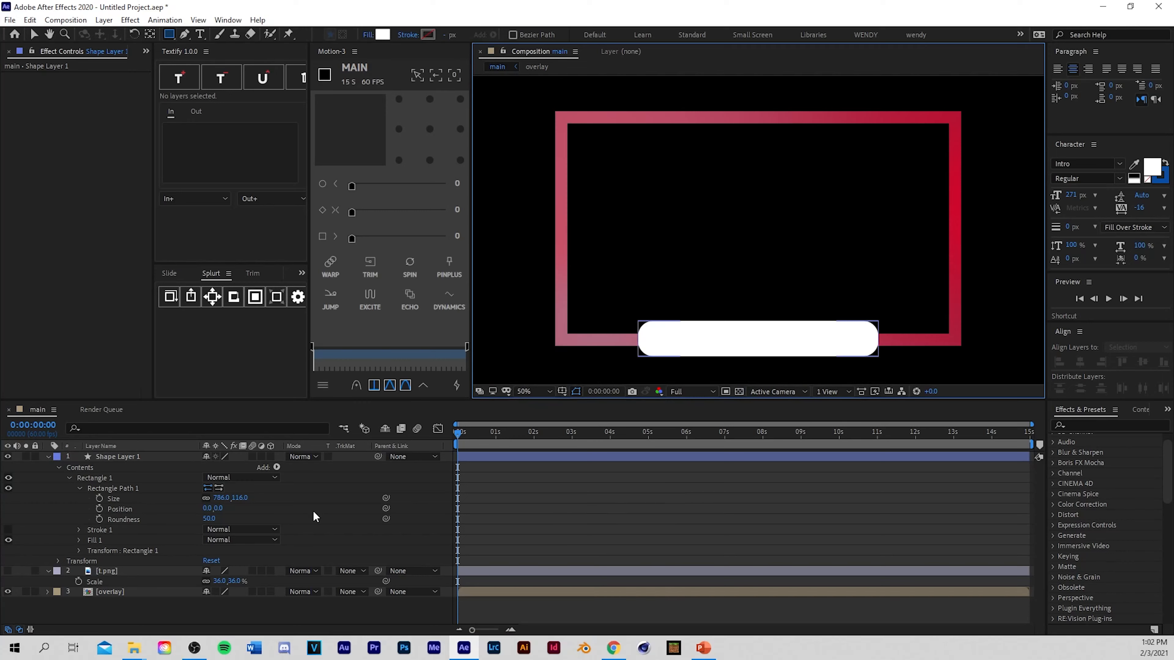
{"action": "left_click", "coordinate": [653, 505]}
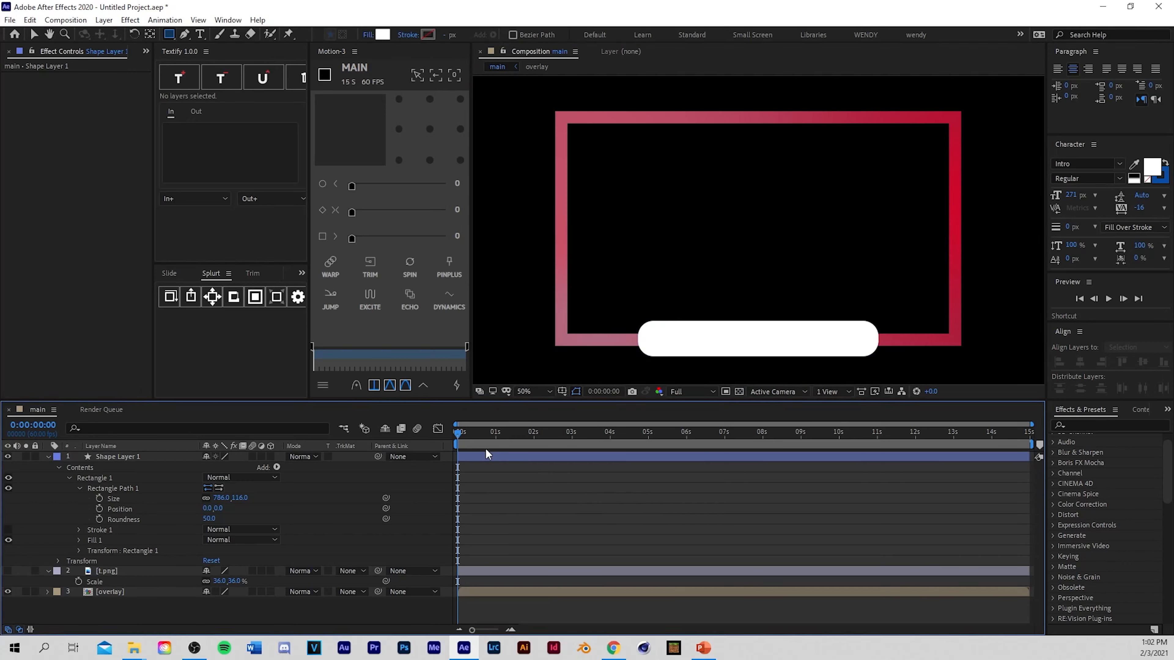
{"action": "key", "text": "space"}
{"action": "key", "text": "space"}
{"action": "key", "text": "space"}
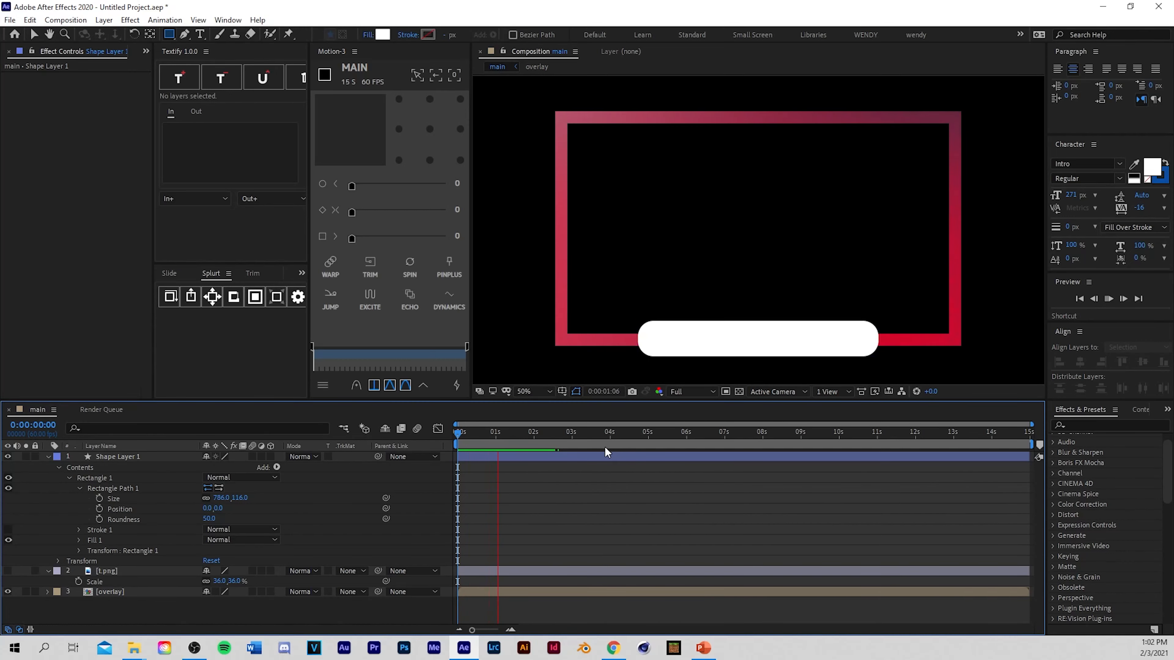
{"action": "key", "text": "space"}
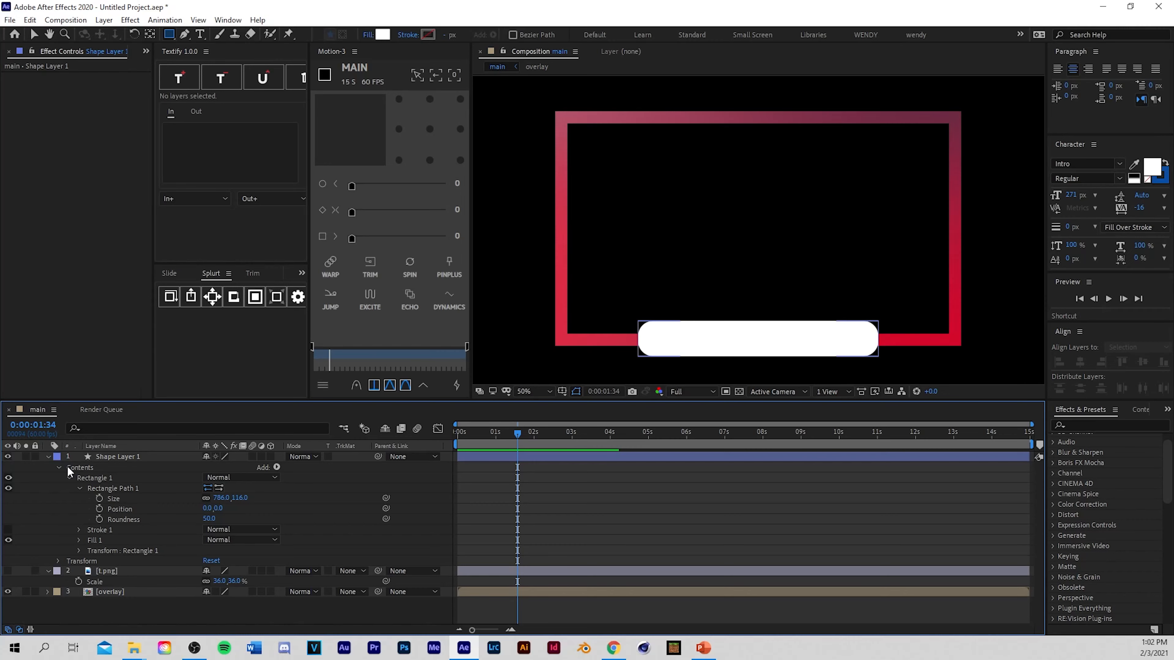
Step: Collapse the bar layer's properties, return to the composition's start, and add a text layer with the creator's name inside the frame
{"action": "left_click", "coordinate": [47, 456]}
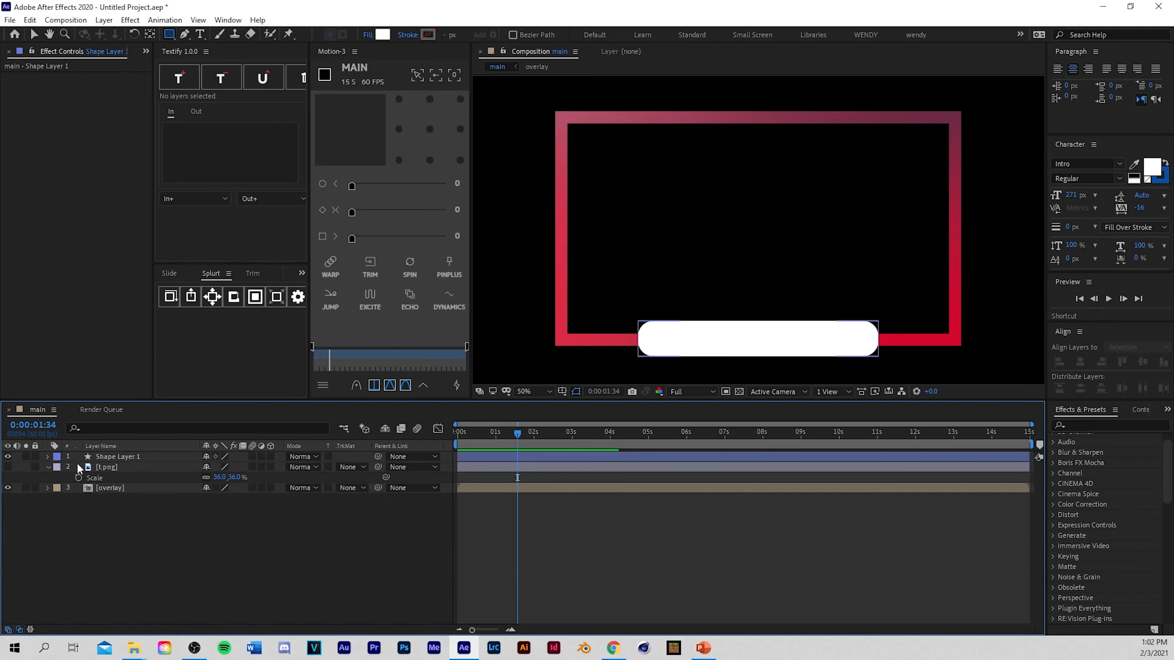
{"action": "key", "text": "Home"}
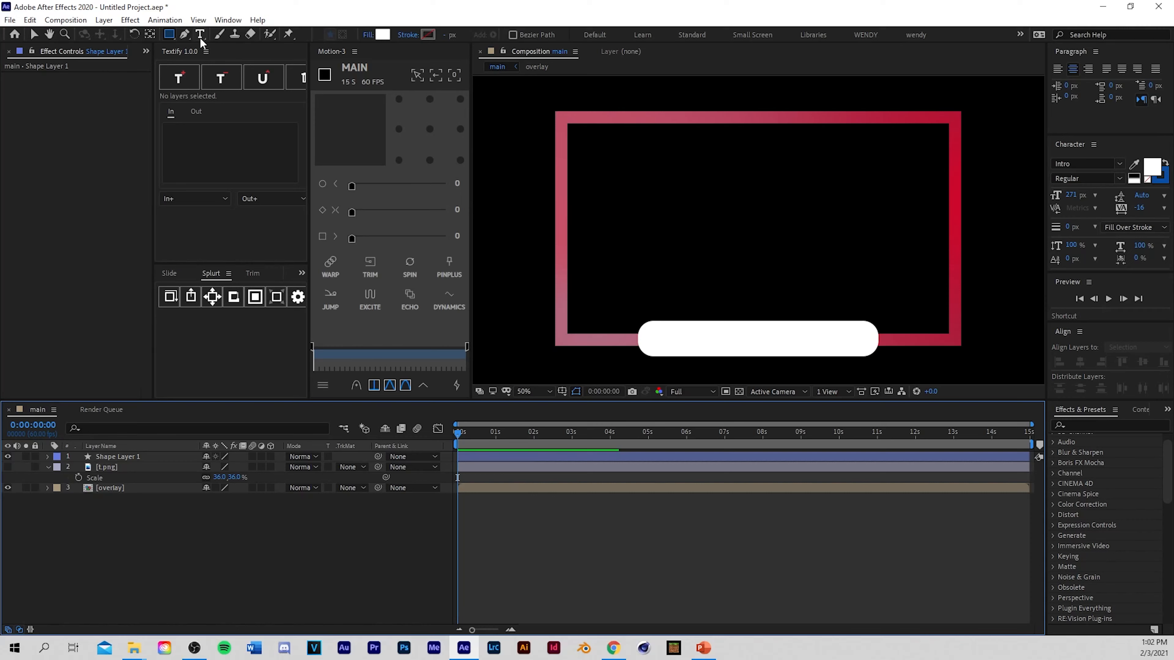
{"action": "left_click", "coordinate": [199, 33]}
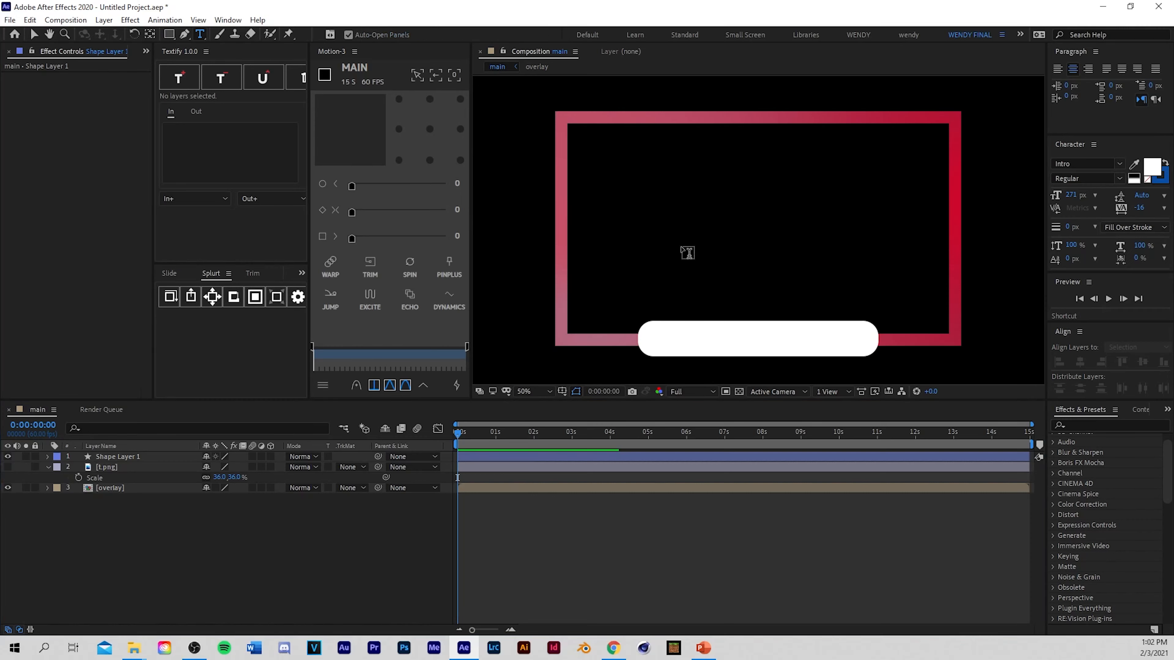
{"action": "left_click", "coordinate": [686, 250]}
{"action": "type", "text": "wendy"}
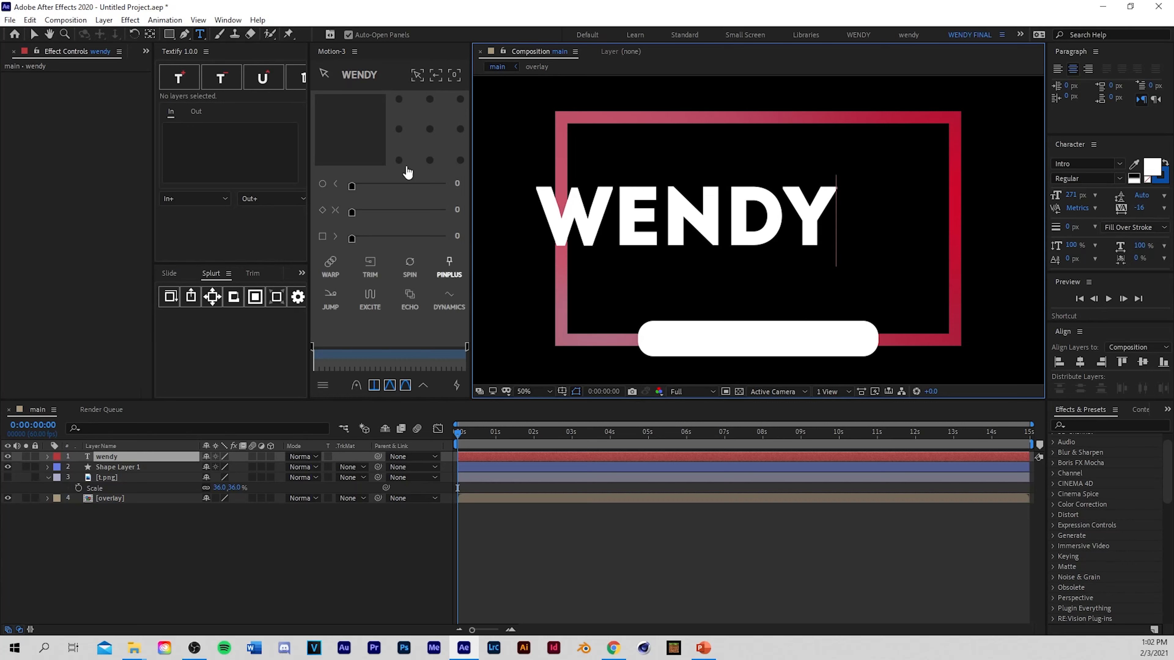
Step: Centre the anchor point of the name text in its layer content
{"action": "left_click", "coordinate": [427, 135]}
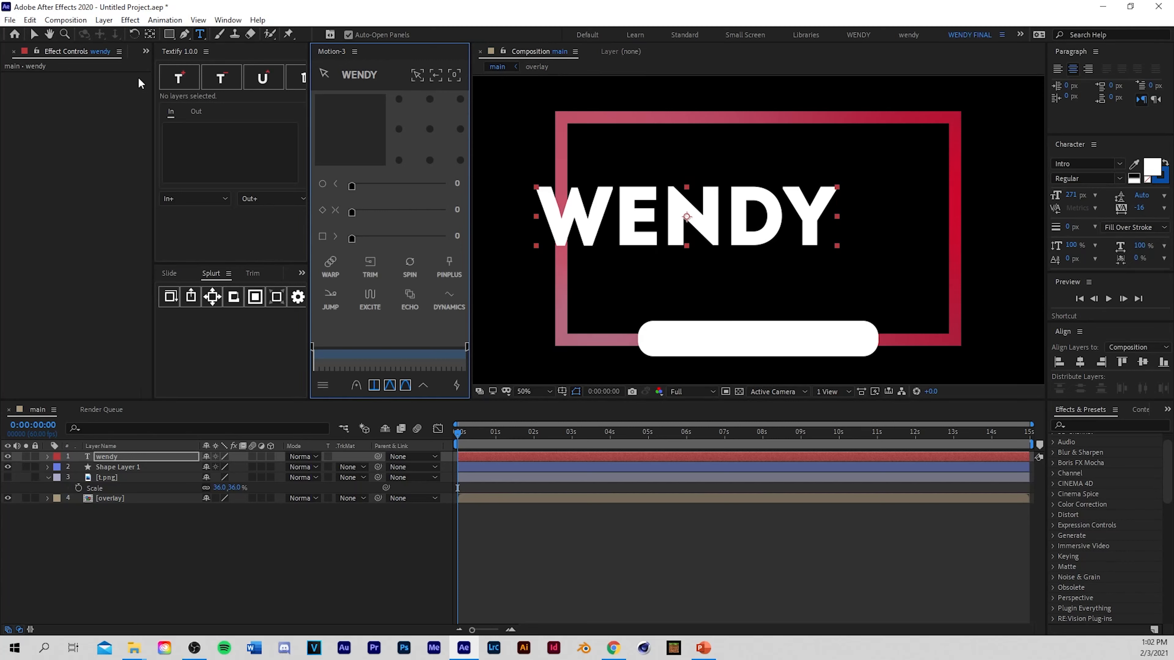
{"action": "left_click", "coordinate": [104, 19]}
{"action": "mouse_move", "coordinate": [140, 164]}
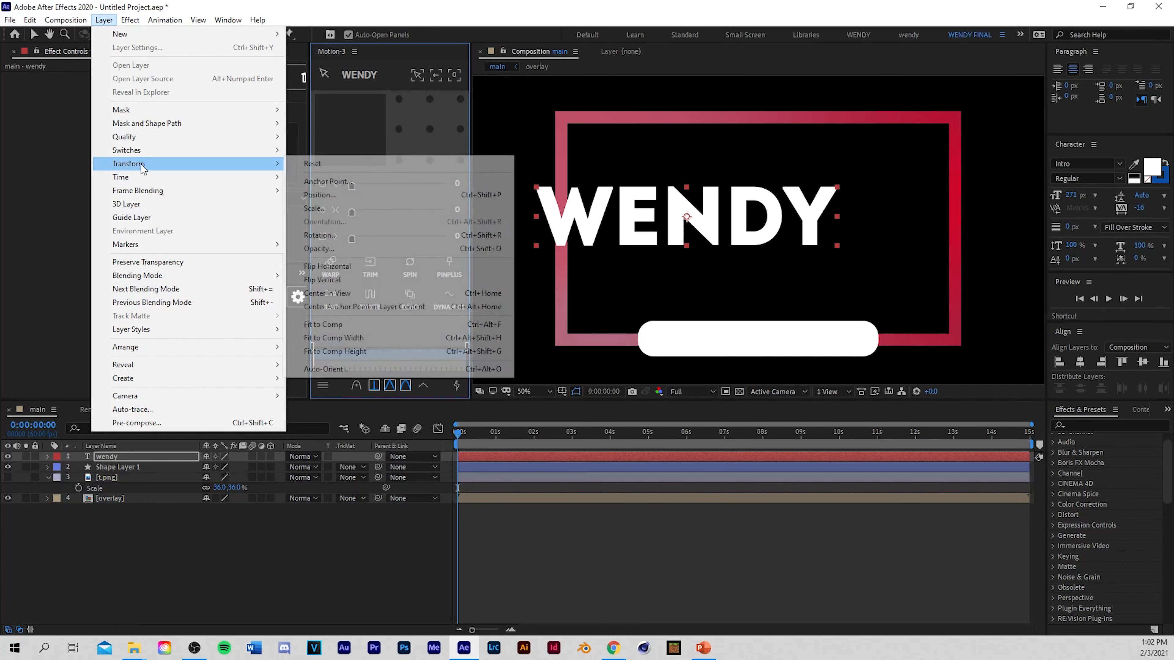
{"action": "left_click", "coordinate": [359, 308]}
{"action": "left_click", "coordinate": [557, 559]}
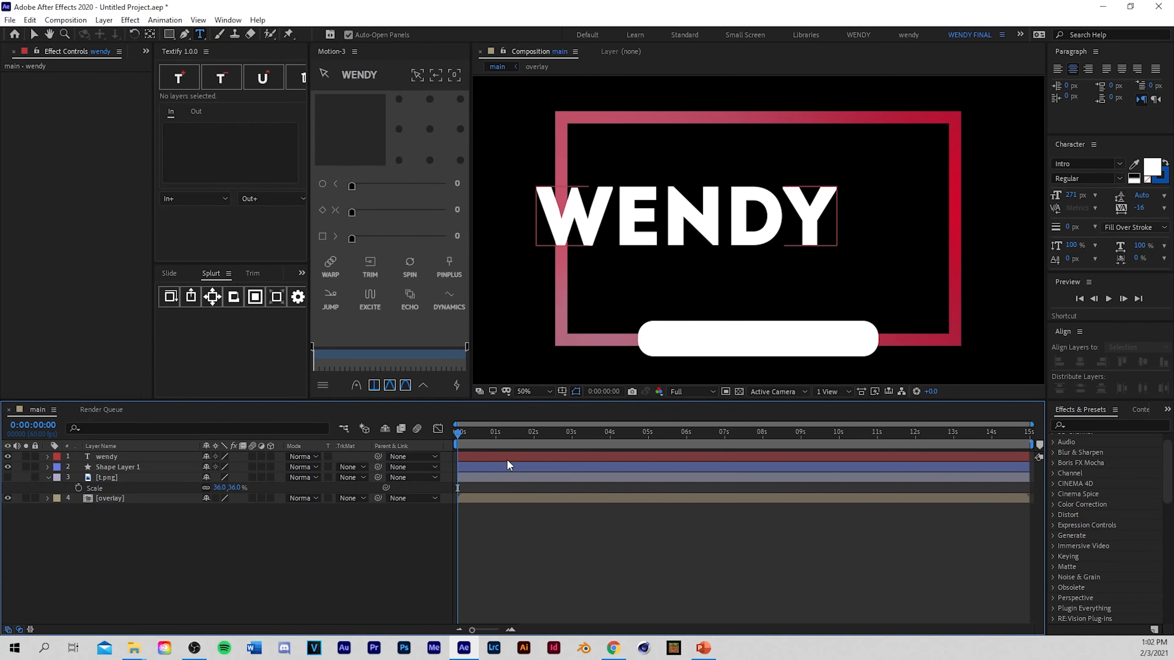
Step: Set the name text's font size to 130 px and re-centre its anchor point on the resized text
{"action": "left_click", "coordinate": [507, 460]}
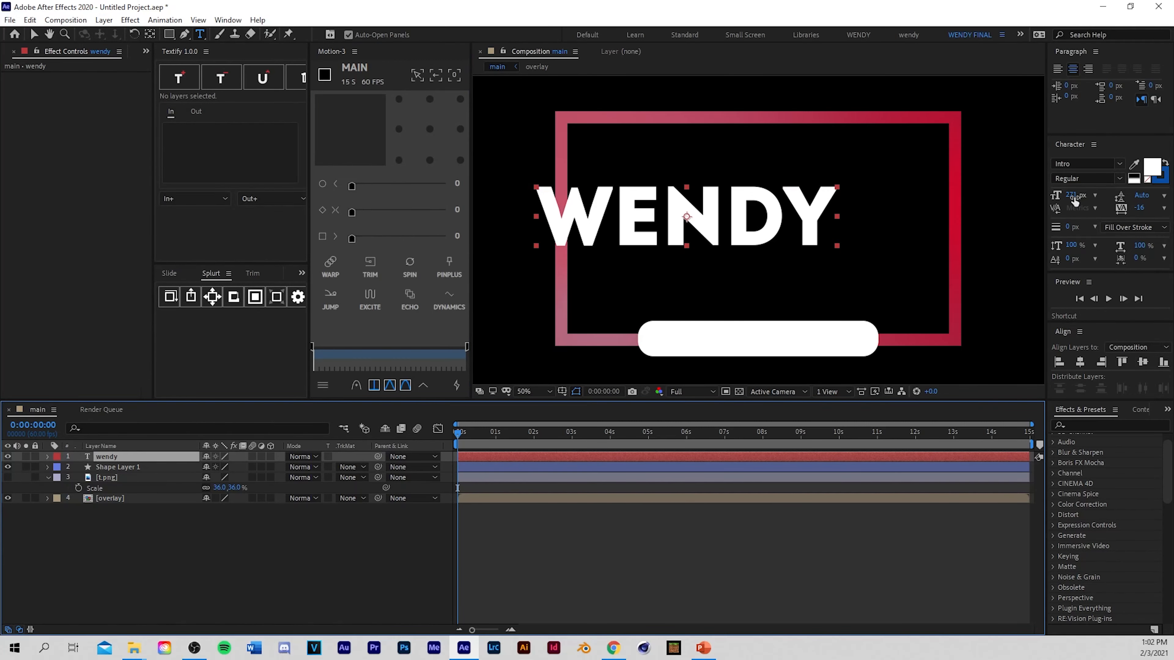
{"action": "left_click_drag", "start_coordinate": [1075, 200], "coordinate": [1018, 247]}
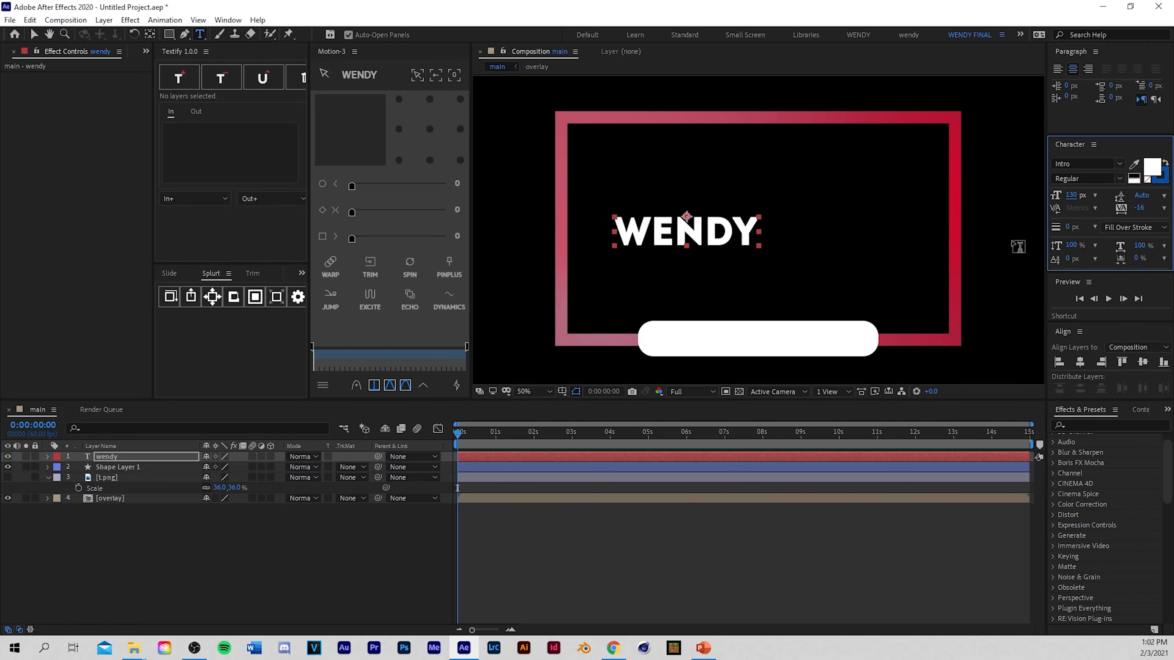
{"action": "left_click", "coordinate": [429, 131]}
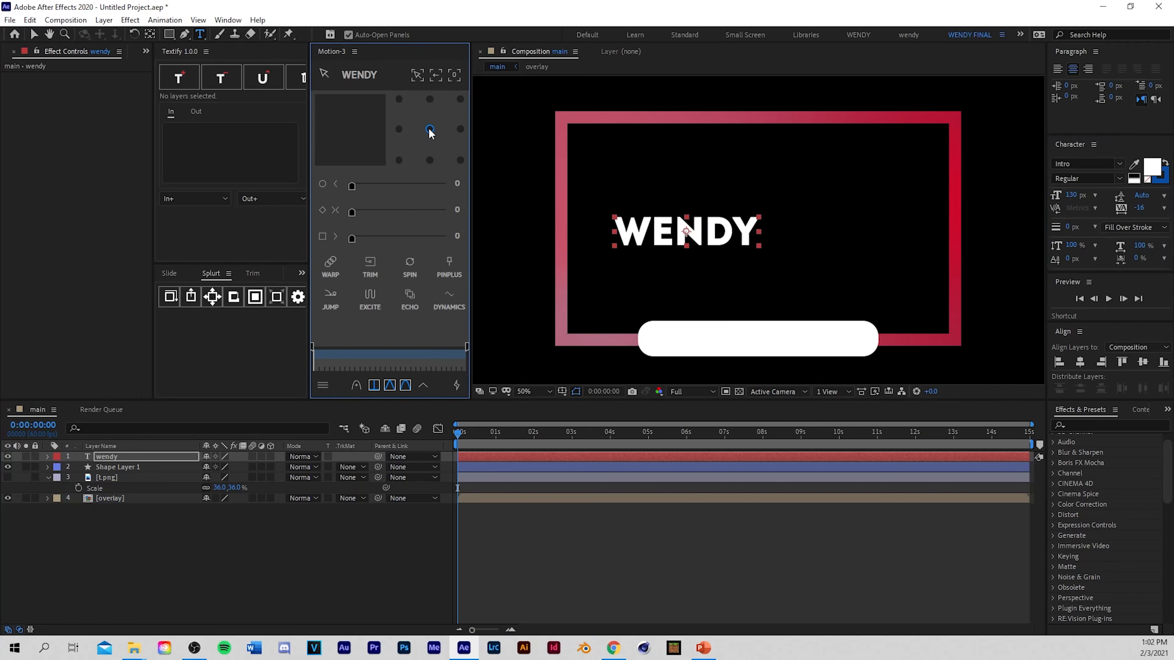
Step: Centre the name text horizontally and vertically in the composition and apply the Gradient Ramp effect to it
{"action": "left_click", "coordinate": [1082, 362]}
{"action": "left_click", "coordinate": [1142, 362]}
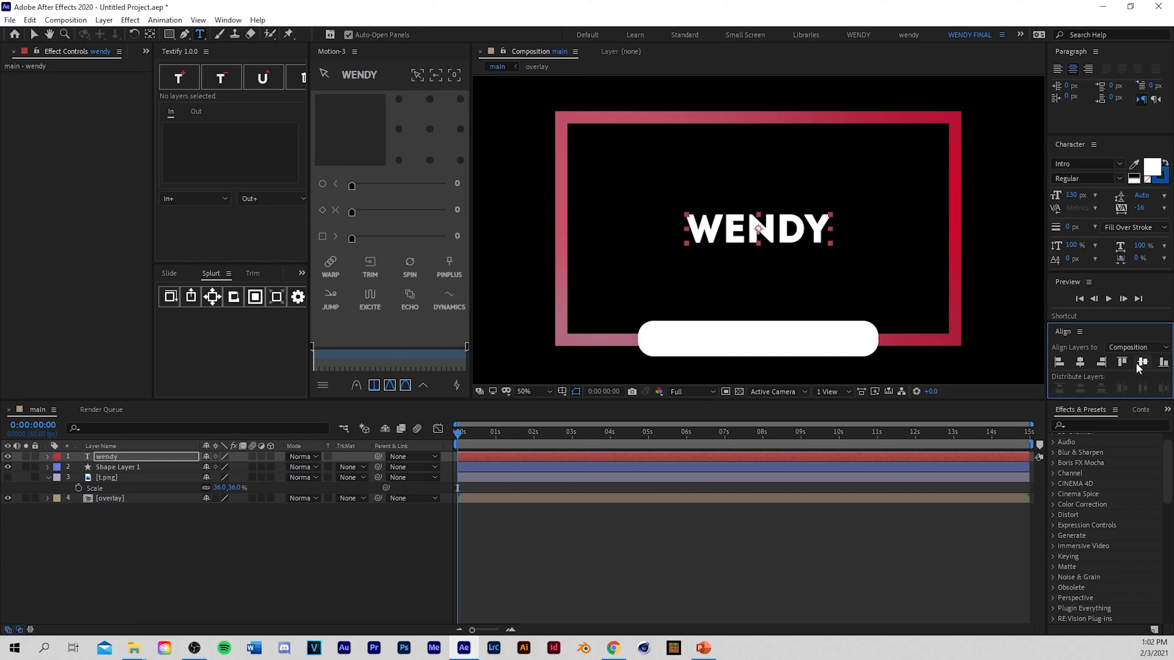
{"action": "left_click", "coordinate": [1075, 425]}
{"action": "type", "text": "gr"}
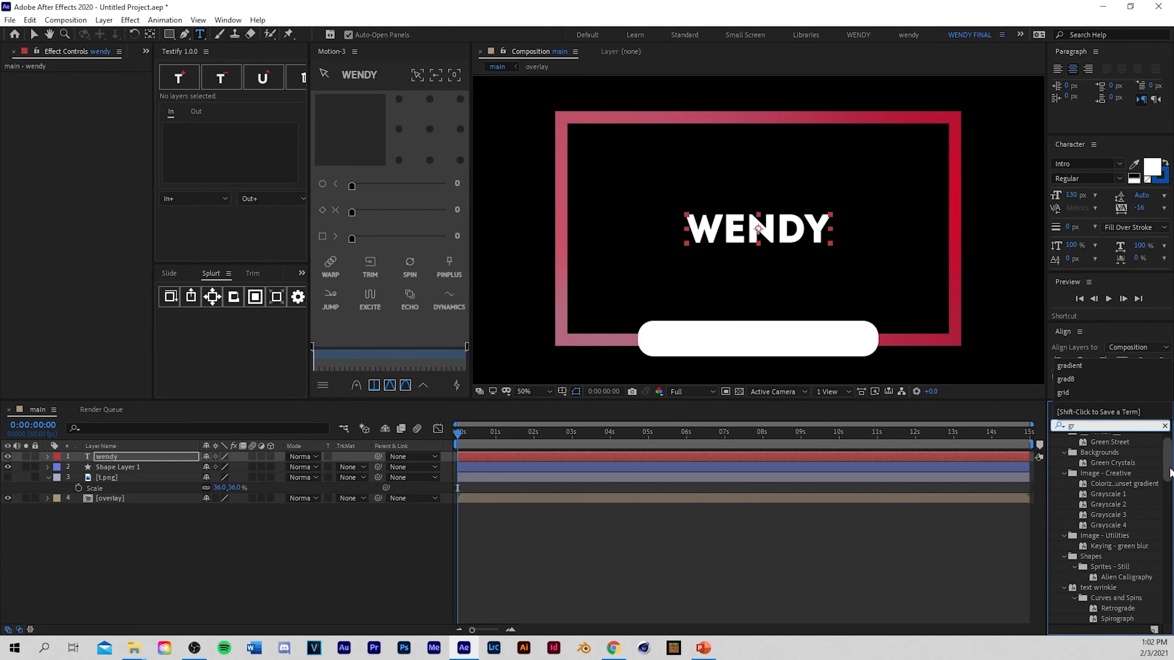
{"action": "type", "text": "adient ramp"}
{"action": "double_click", "coordinate": [1113, 448]}
{"action": "key", "text": "v"}
Step: Show the colour palette image and sample its dark navy swatch as the ramp's start colour and its darkest red as the end colour
{"action": "left_click", "coordinate": [8, 477]}
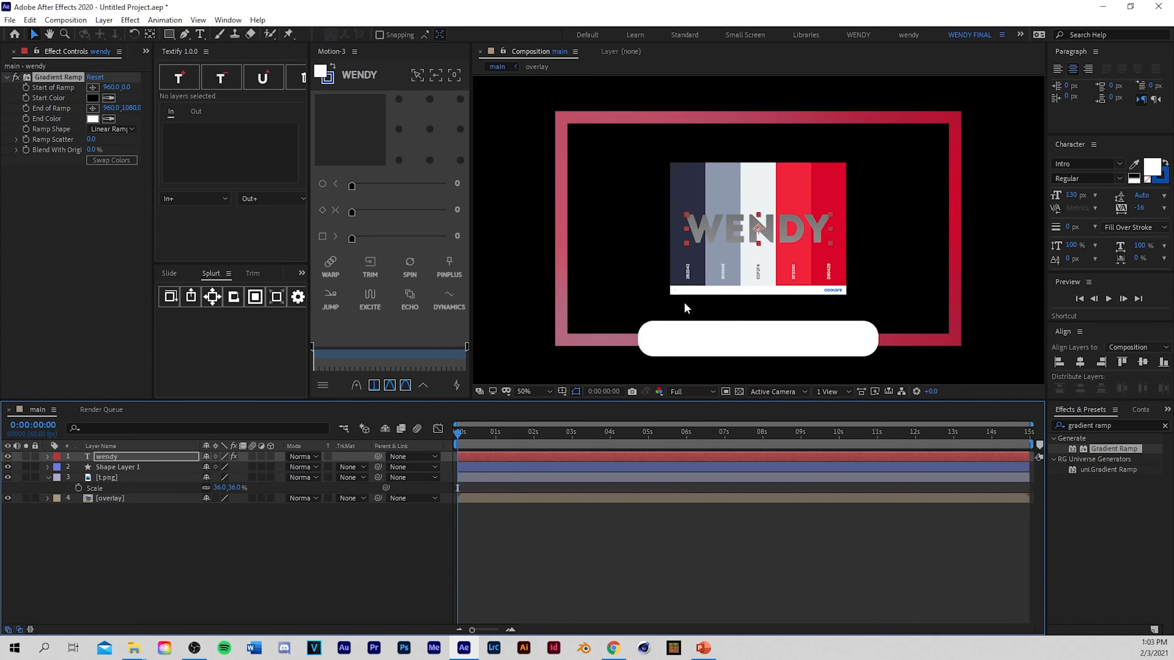
{"action": "left_click", "coordinate": [109, 97]}
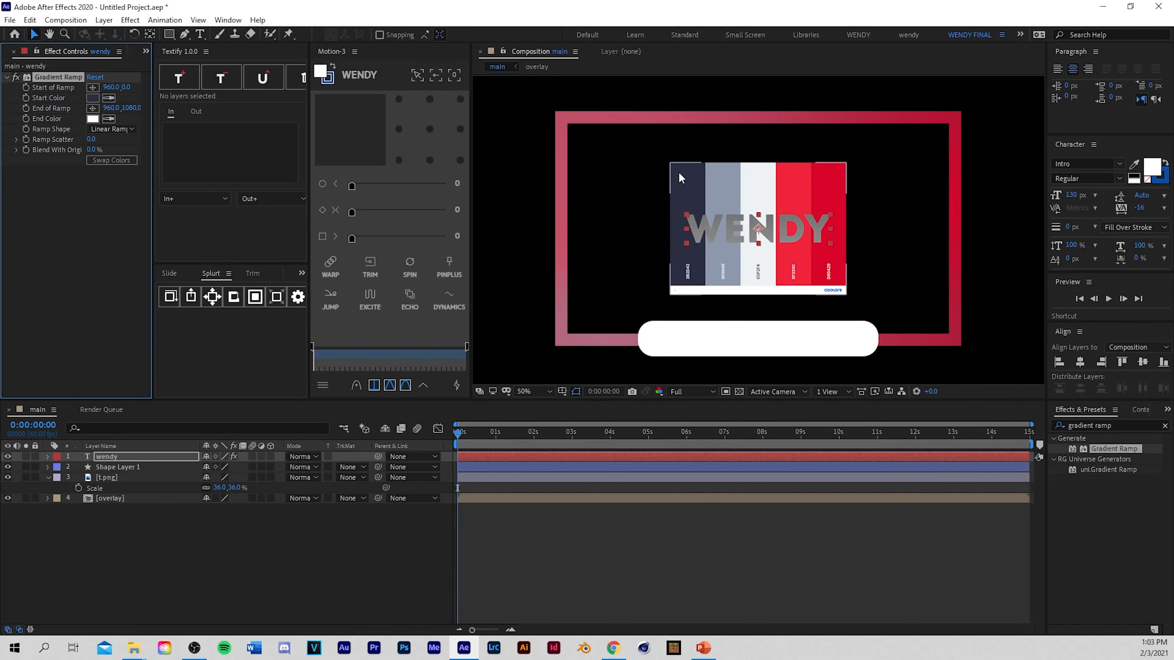
{"action": "left_click", "coordinate": [109, 118]}
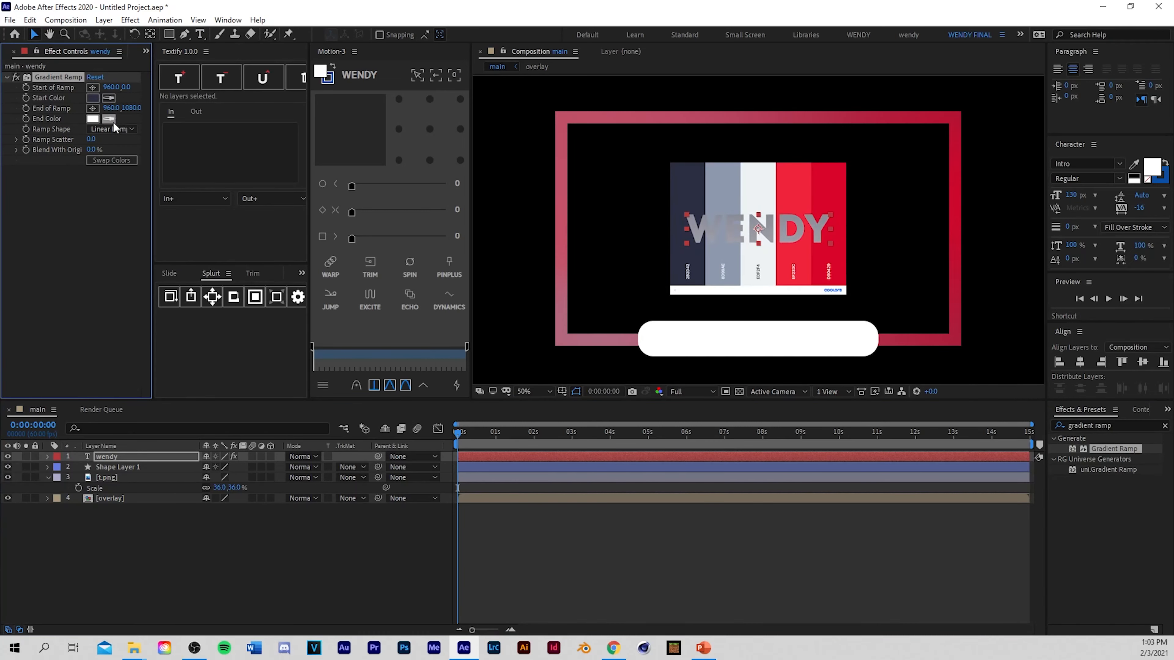
{"action": "left_click", "coordinate": [844, 173]}
Step: Set the Gradient Ramp's start point to 960, 465 and end point to 960, 618, and swap its two colours
{"action": "left_click_drag", "start_coordinate": [121, 86], "coordinate": [353, 128]}
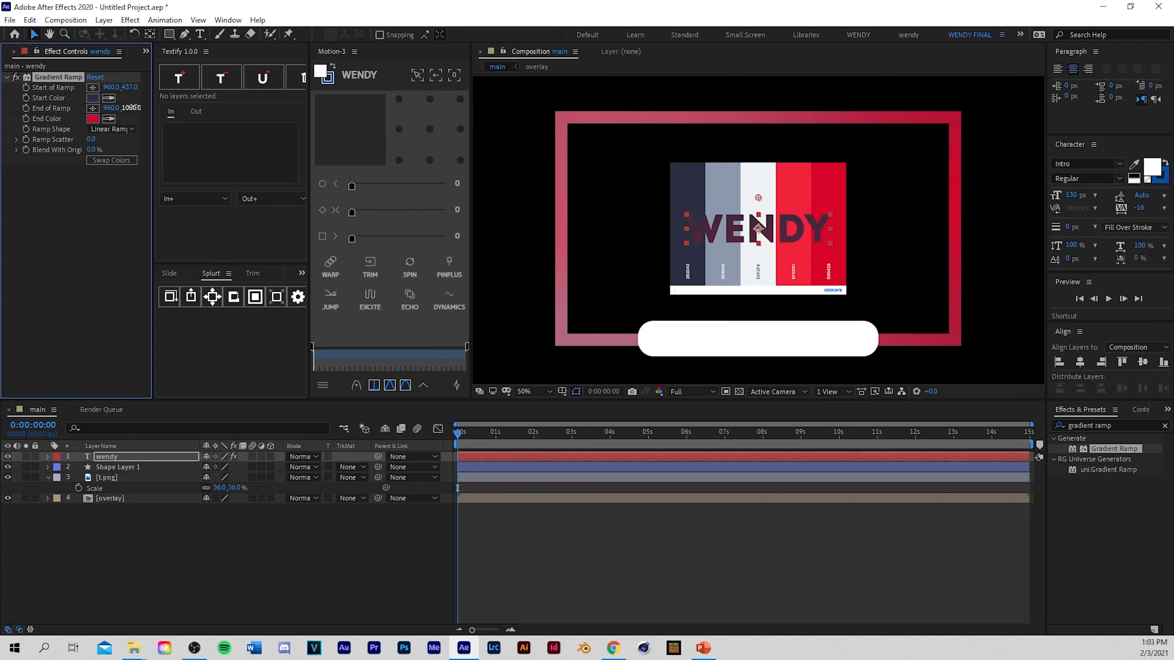
{"action": "left_click_drag", "start_coordinate": [132, 107], "coordinate": [42, 111]}
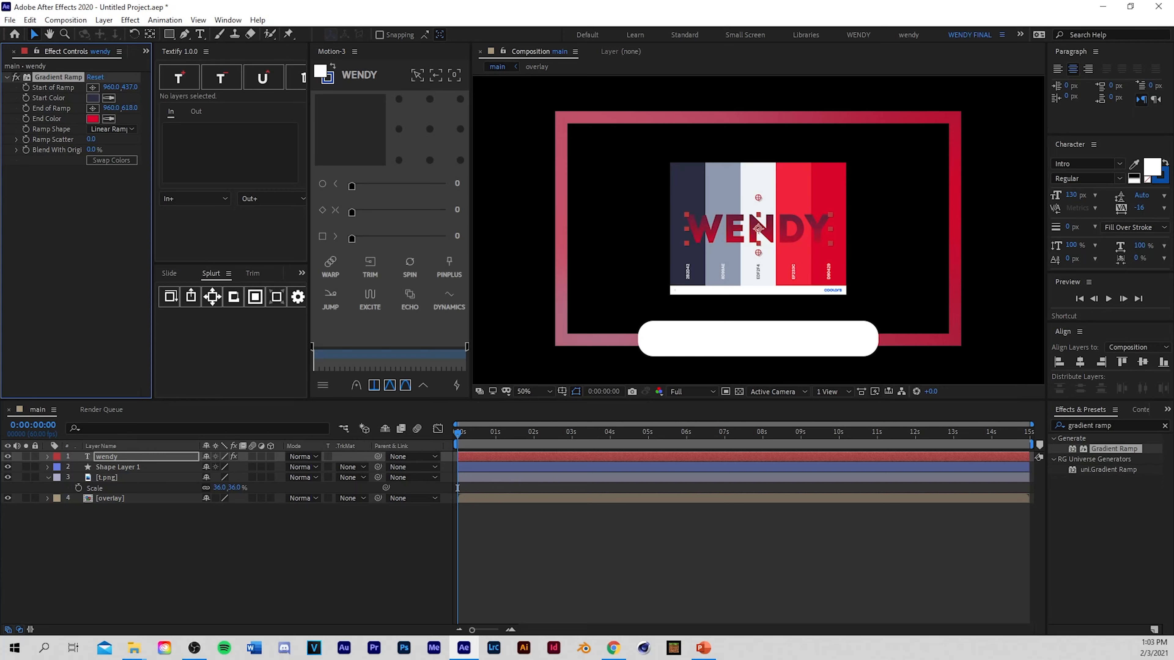
{"action": "left_click_drag", "start_coordinate": [122, 87], "coordinate": [147, 98]}
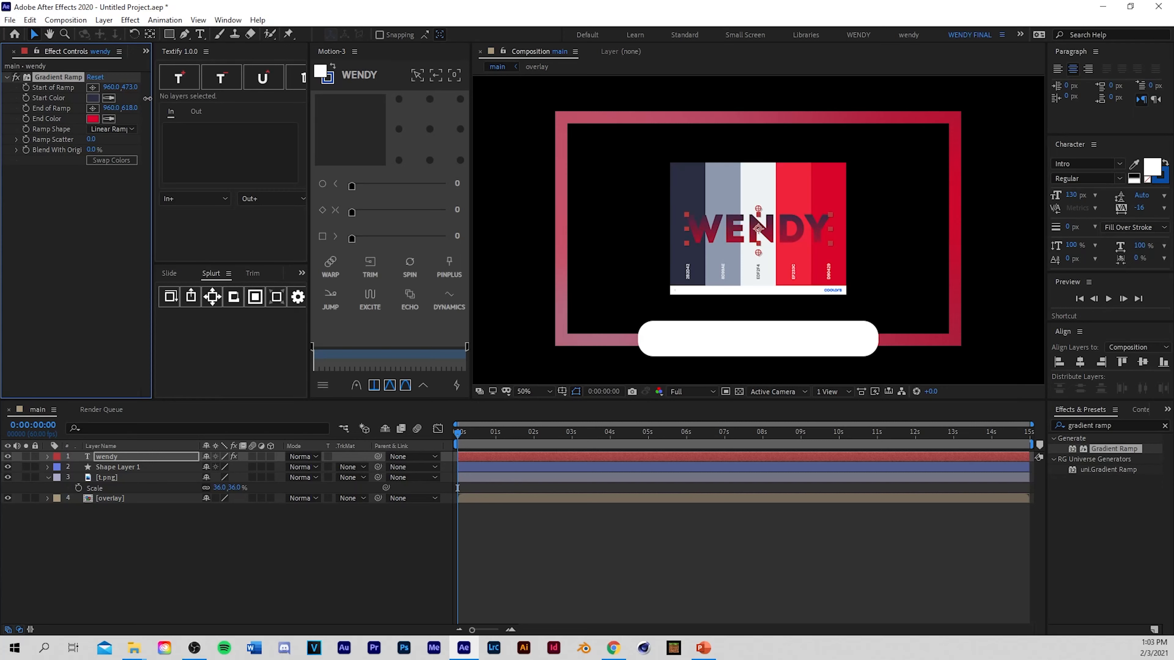
{"action": "left_click", "coordinate": [113, 160]}
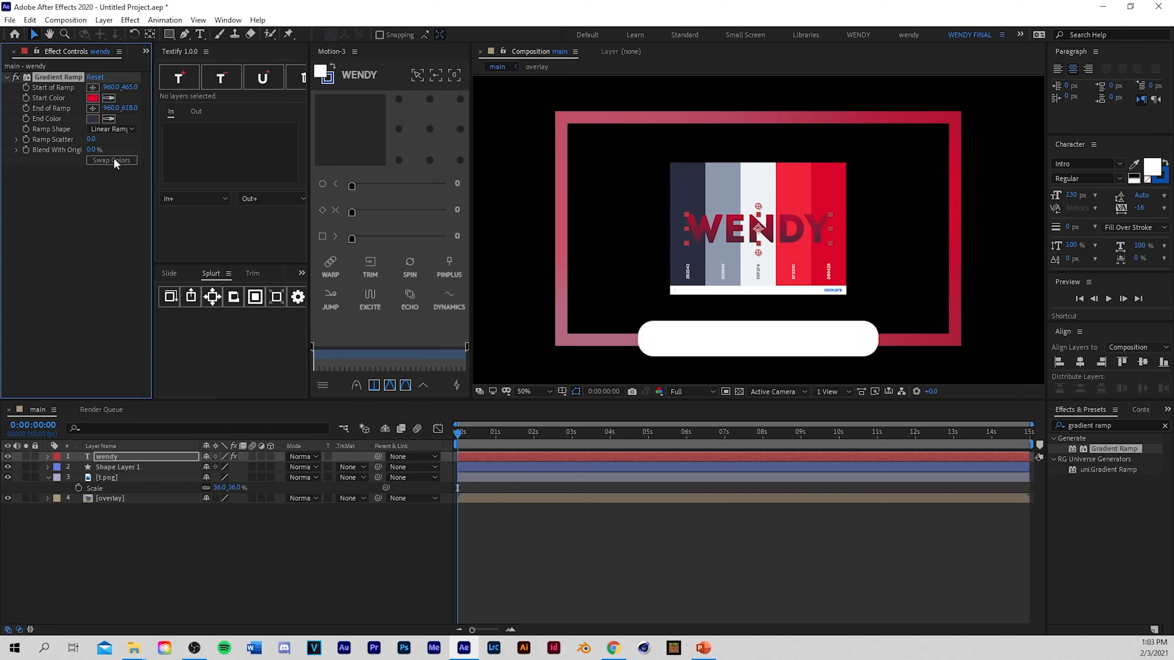
Step: Hide the colour palette reference image, keep the white bar shown, and deselect all layers
{"action": "left_click", "coordinate": [8, 467]}
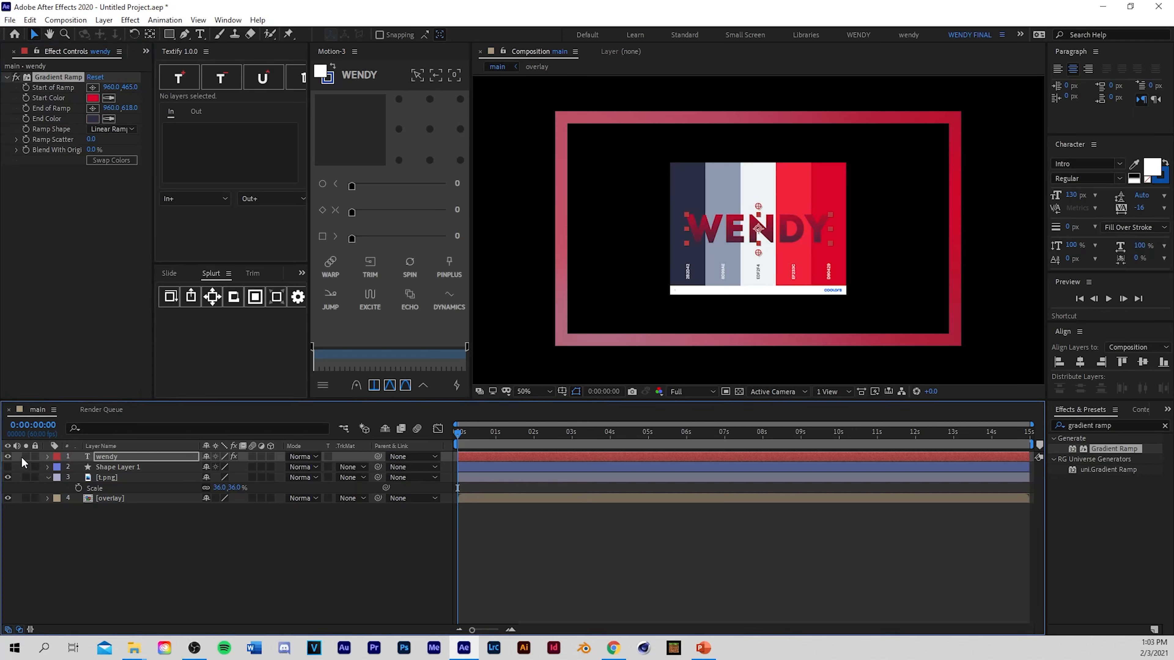
{"action": "left_click", "coordinate": [8, 467]}
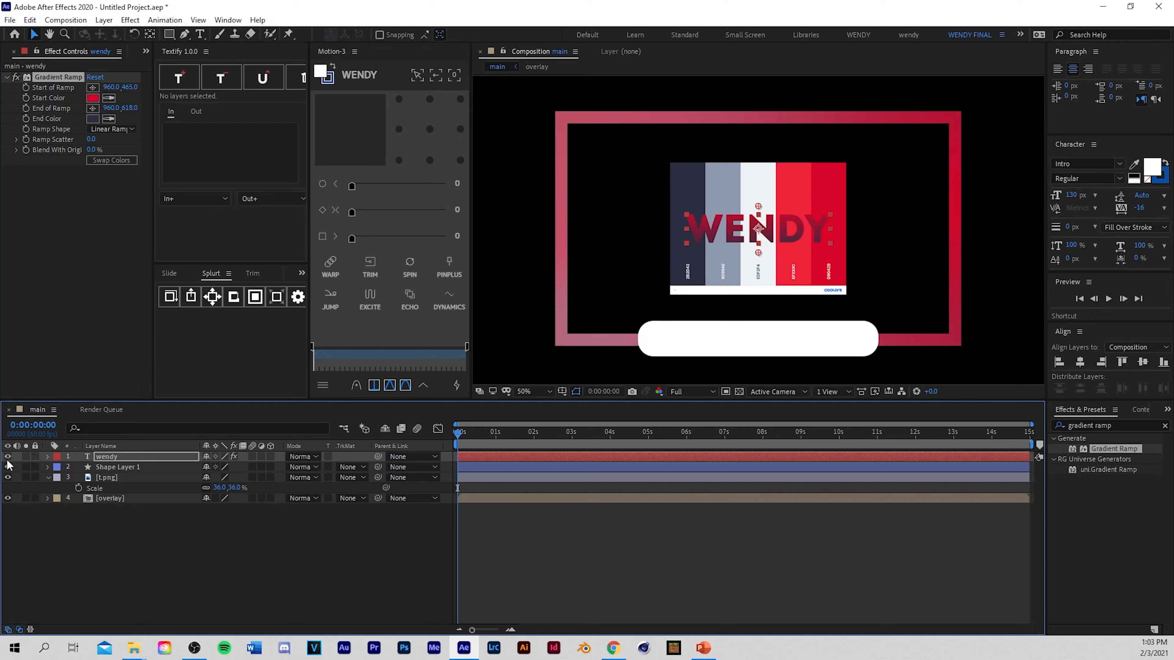
{"action": "left_click", "coordinate": [8, 477]}
{"action": "left_click", "coordinate": [584, 512]}
Step: Pre-compose the gradient name layer as "text", moving all attributes into the new composition
{"action": "left_click", "coordinate": [463, 459]}
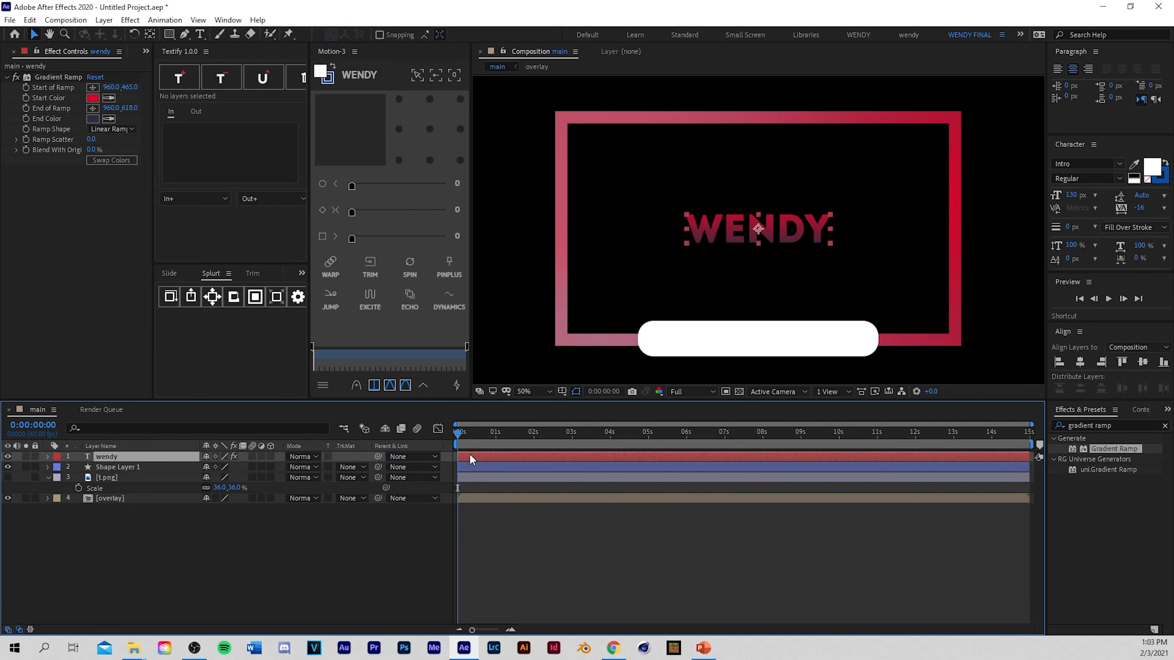
{"action": "right_click", "coordinate": [470, 456]}
{"action": "left_click", "coordinate": [497, 392]}
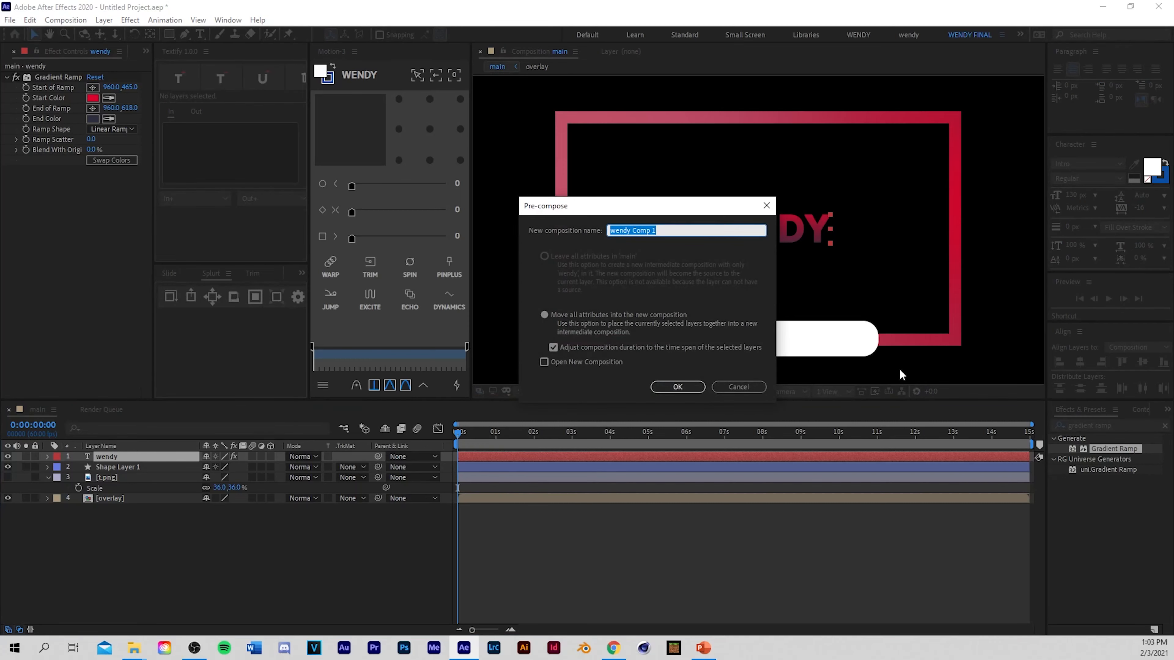
{"action": "type", "text": "text"}
{"action": "left_click", "coordinate": [665, 389]}
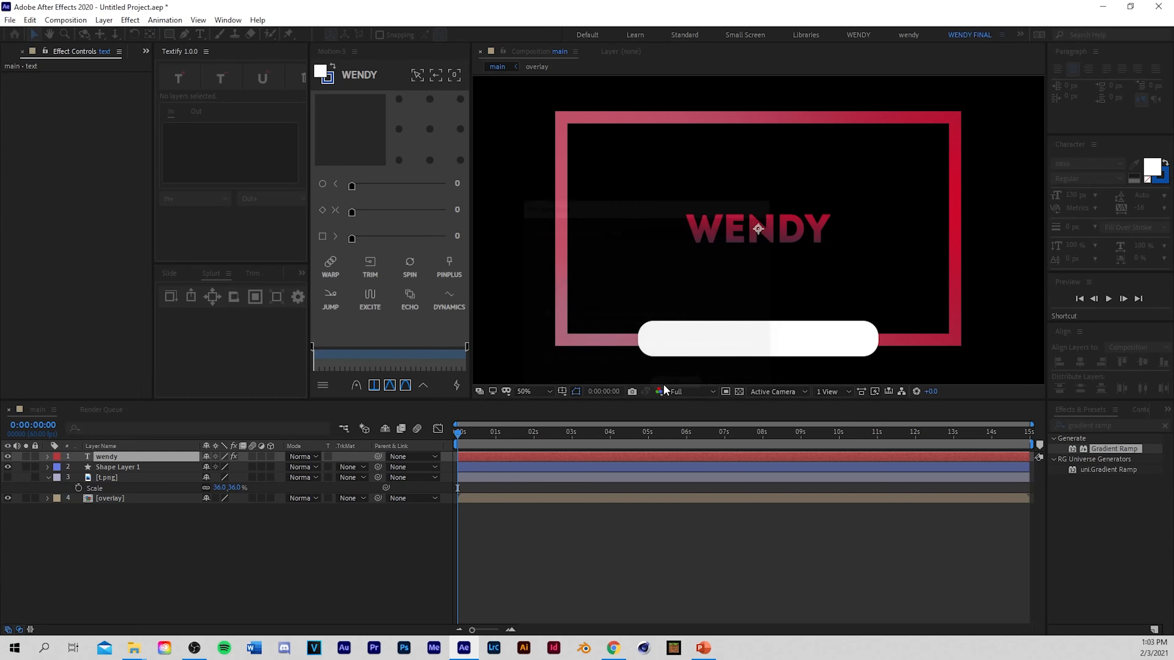
Step: Add a Stroke layer style to the text pre-comp and set its colour to black
{"action": "right_click", "coordinate": [470, 452]}
{"action": "mouse_move", "coordinate": [517, 274]}
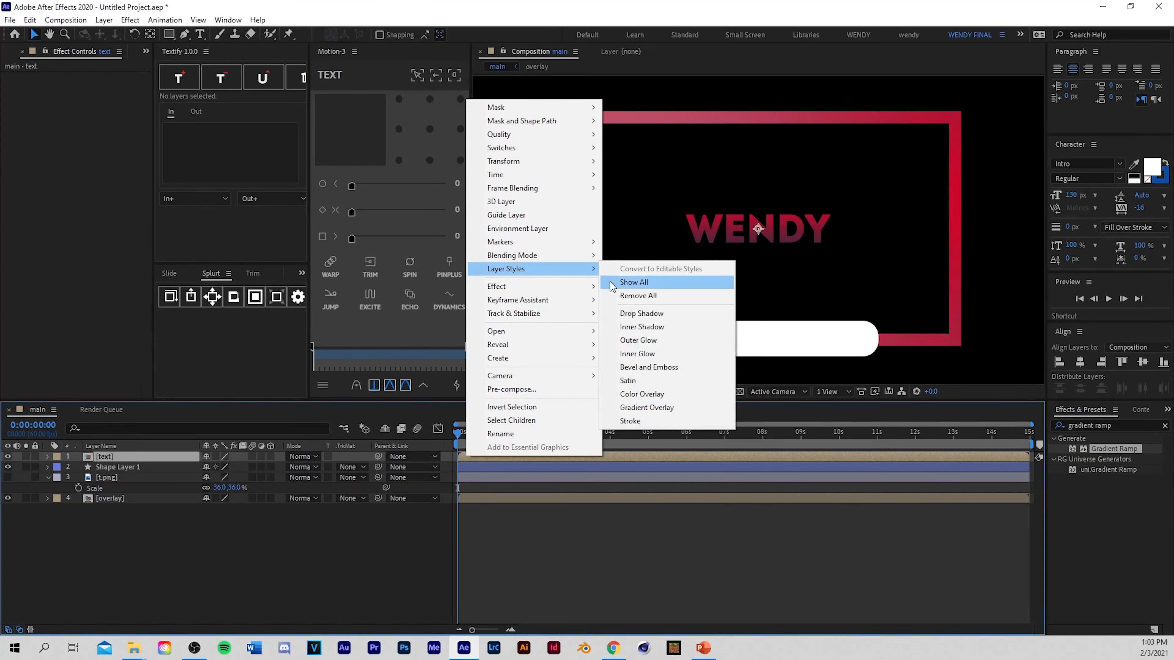
{"action": "left_click", "coordinate": [629, 420]}
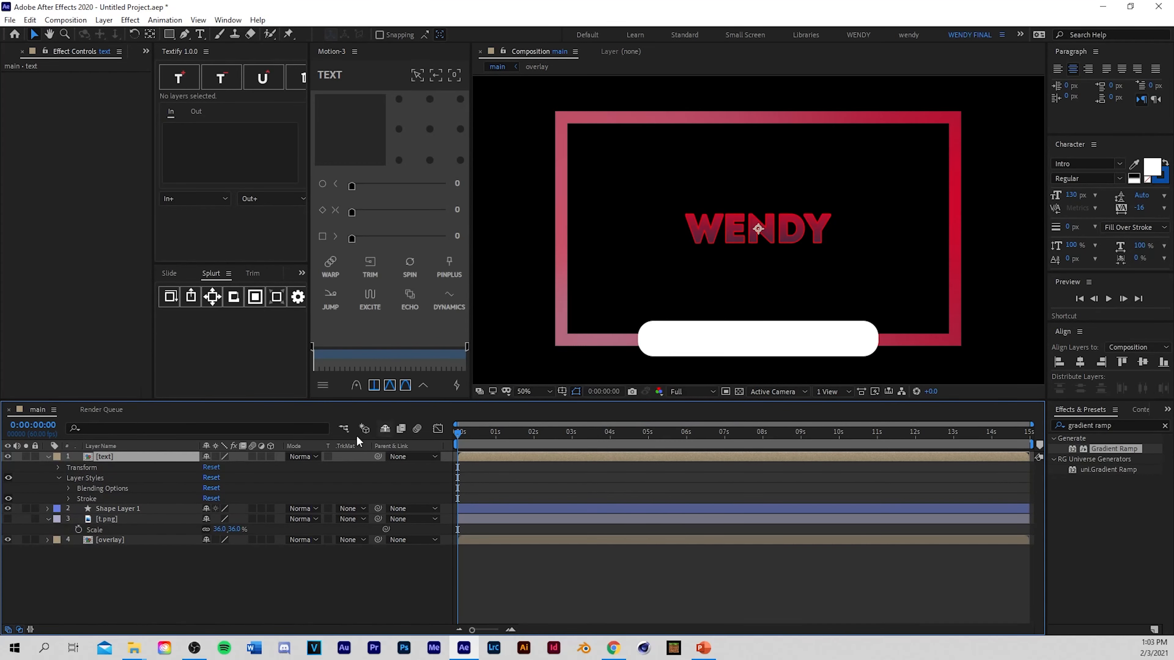
{"action": "left_click", "coordinate": [68, 498]}
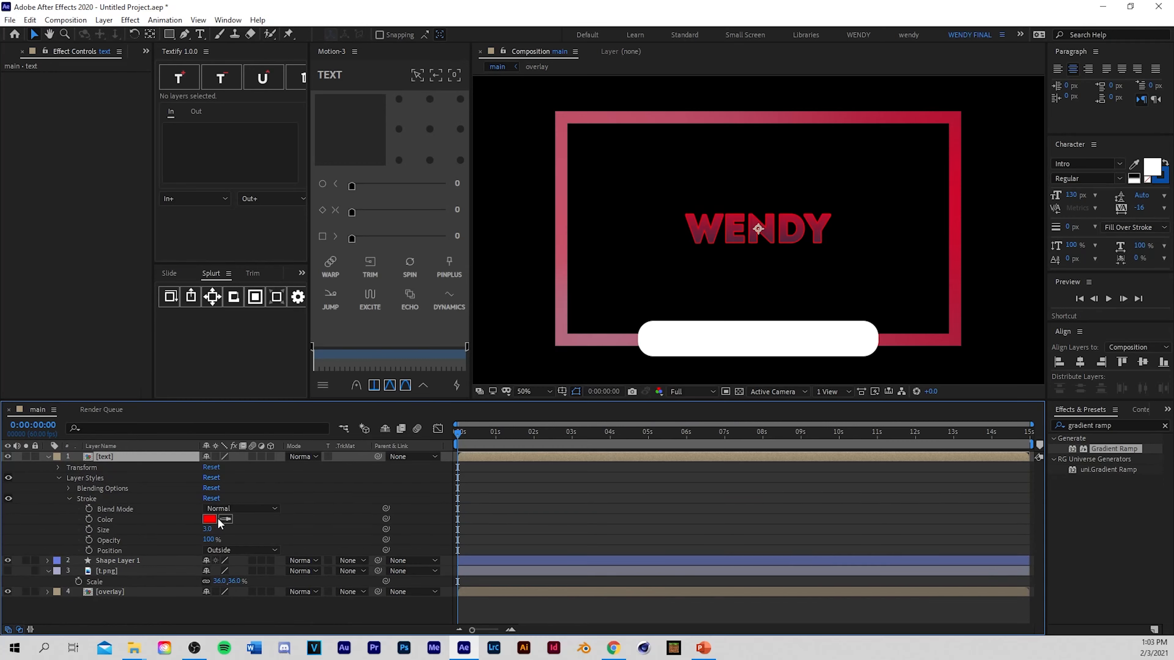
{"action": "left_click", "coordinate": [208, 519]}
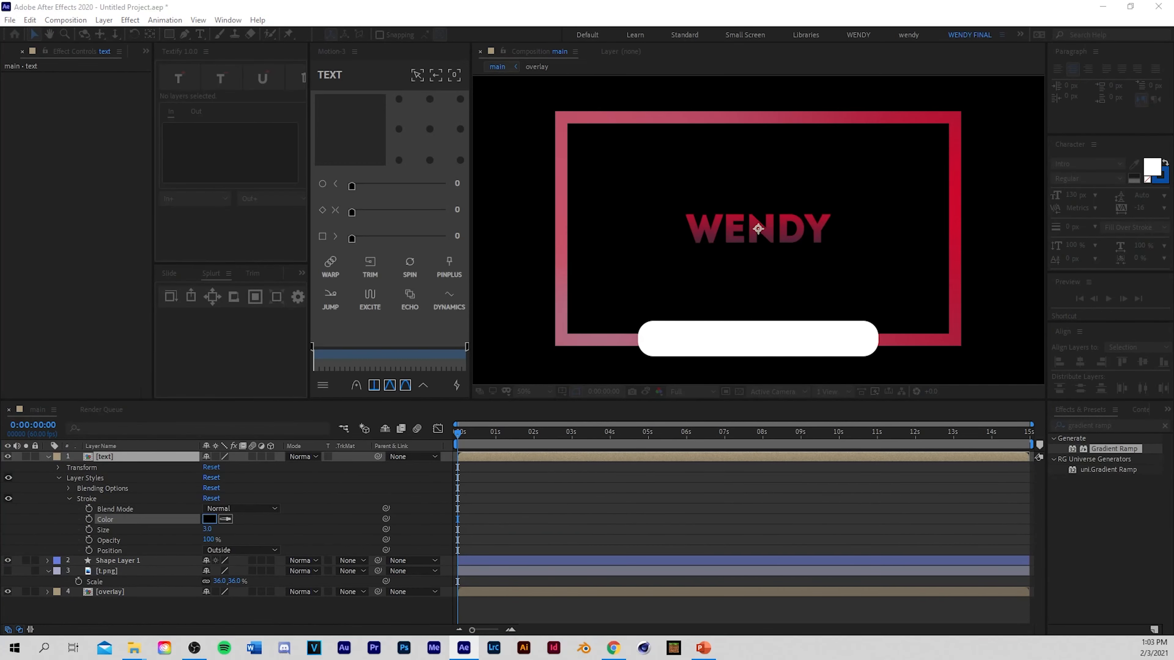
{"action": "key", "text": "Return"}
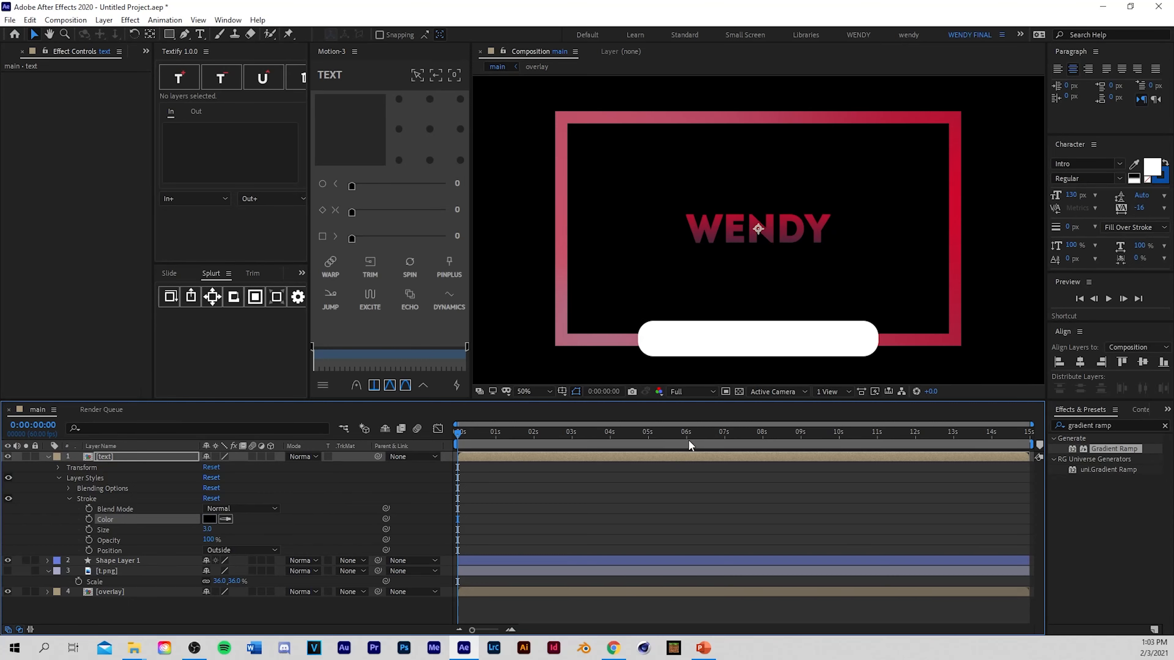
Step: Turn on the transparency grid and inspect the black stroke around the name up close
{"action": "left_click", "coordinate": [739, 392]}
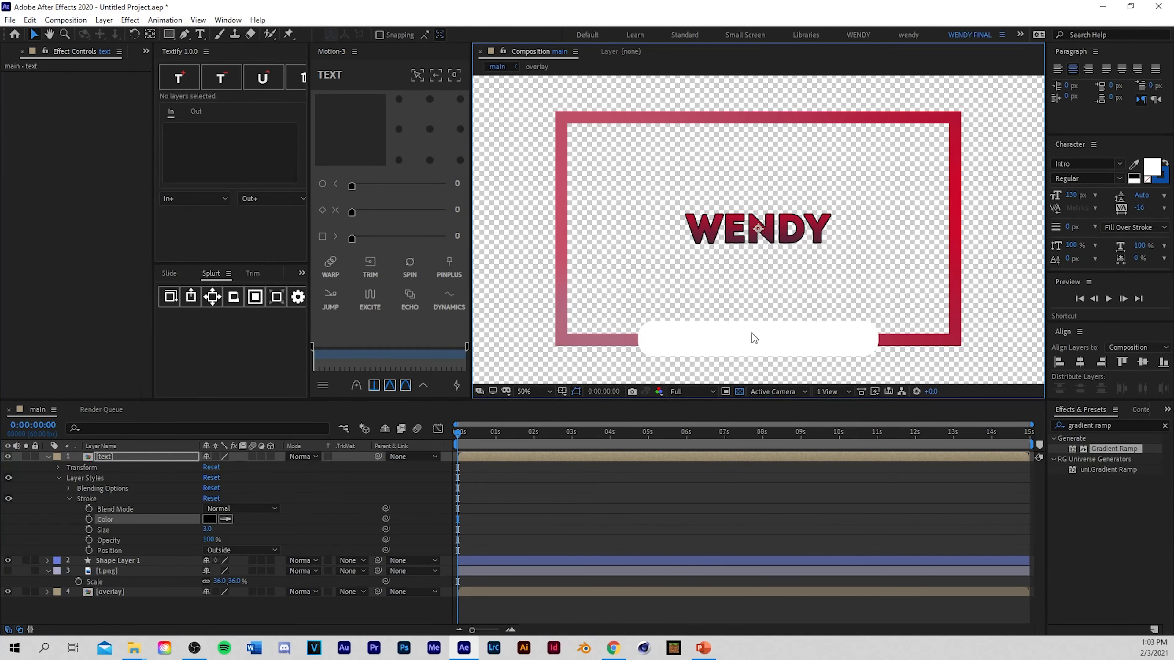
{"action": "key", "text": "period"}
{"action": "key", "text": "period"}
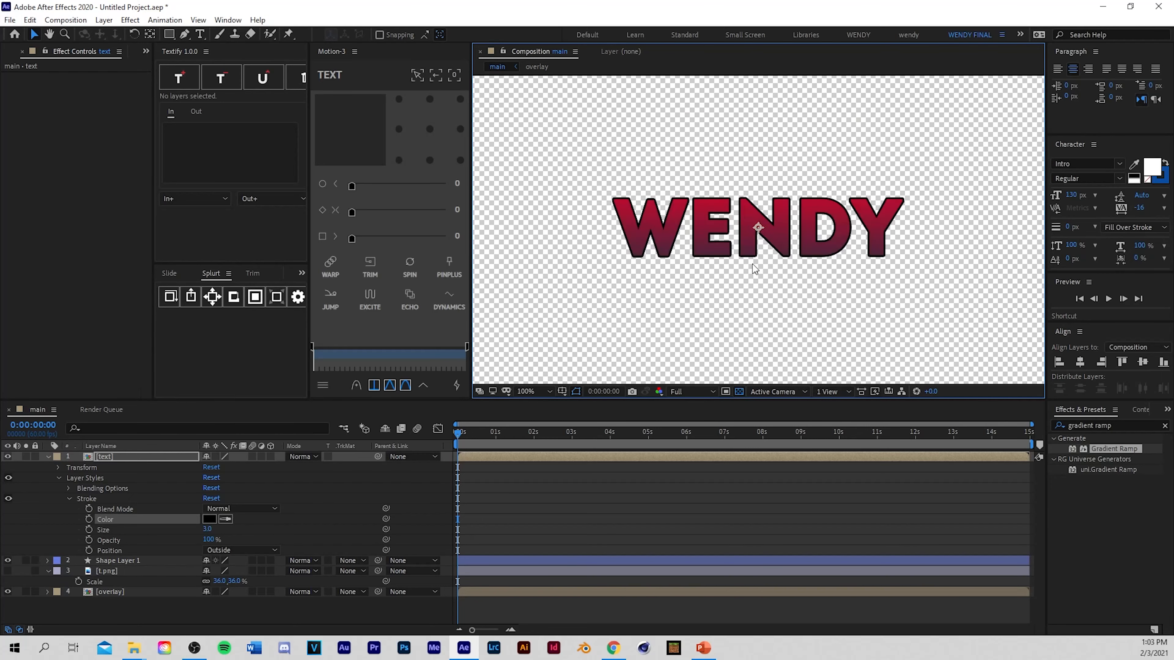
{"action": "key", "text": "comma"}
{"action": "key", "text": "comma"}
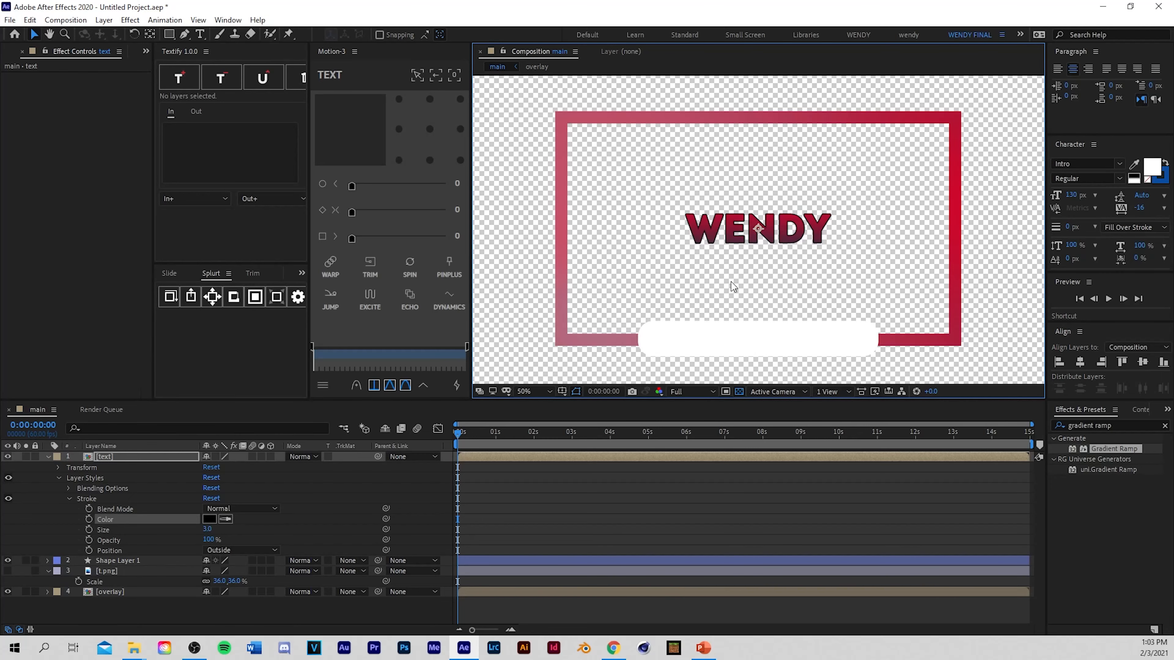
Step: Change the text stroke colour to the pink C3556C sampled from the left side of the gradient frame
{"action": "left_click", "coordinate": [210, 520]}
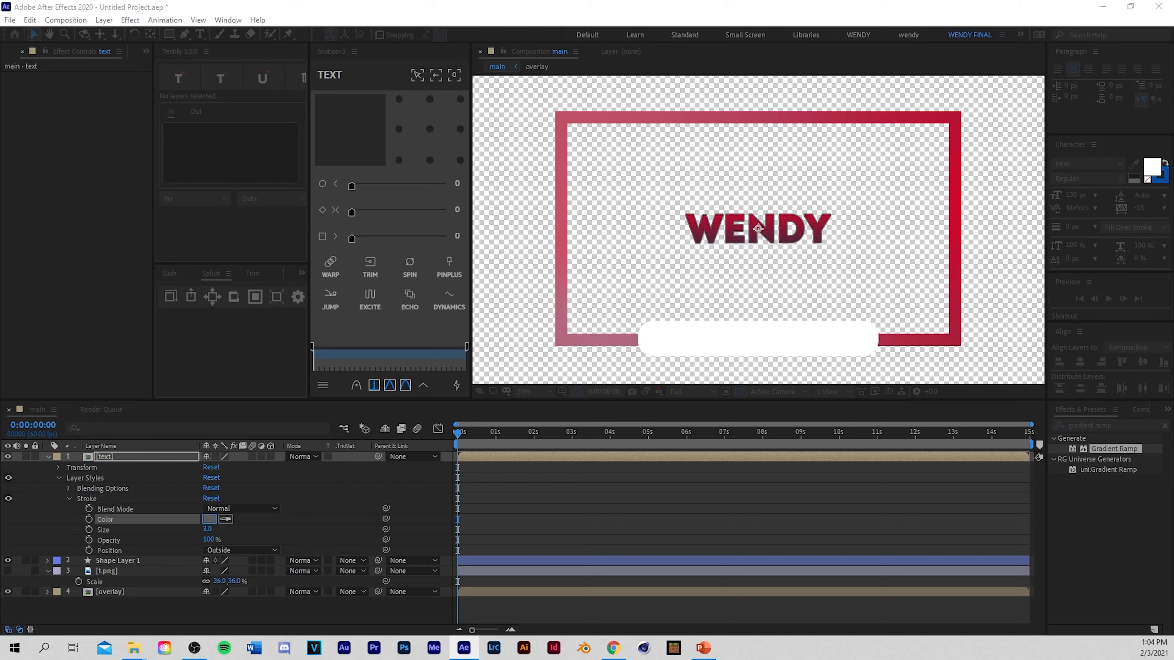
{"action": "left_click_drag", "start_coordinate": [272, 269], "coordinate": [283, 260]}
{"action": "left_click", "coordinate": [330, 346]}
{"action": "left_click", "coordinate": [550, 208]}
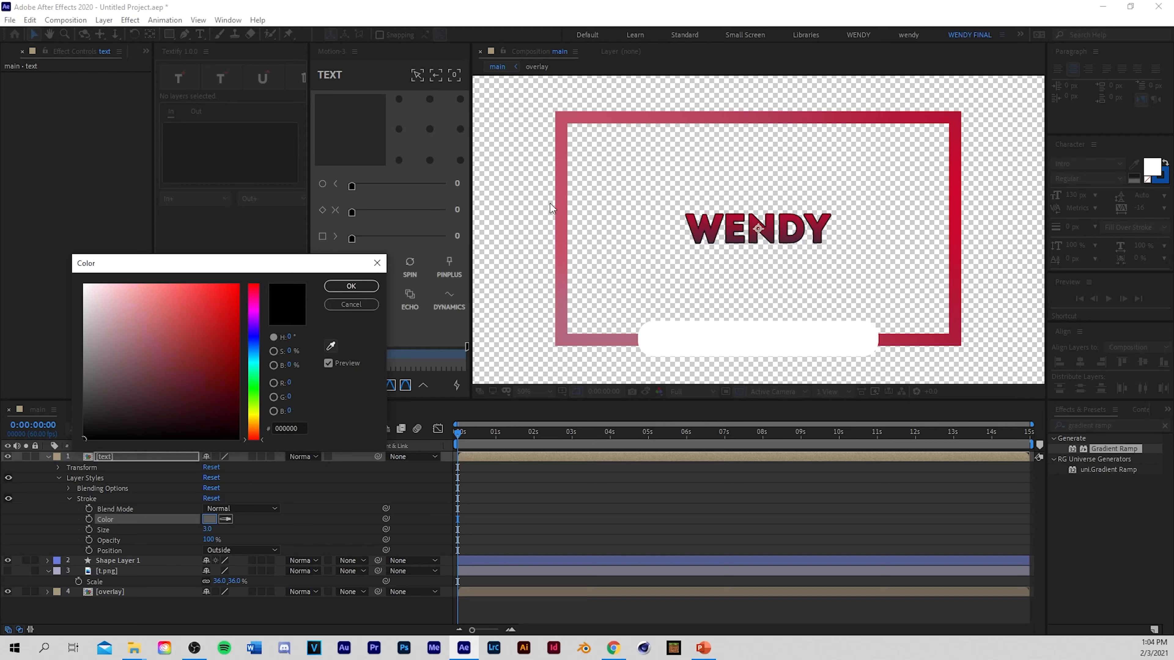
{"action": "left_click", "coordinate": [331, 346]}
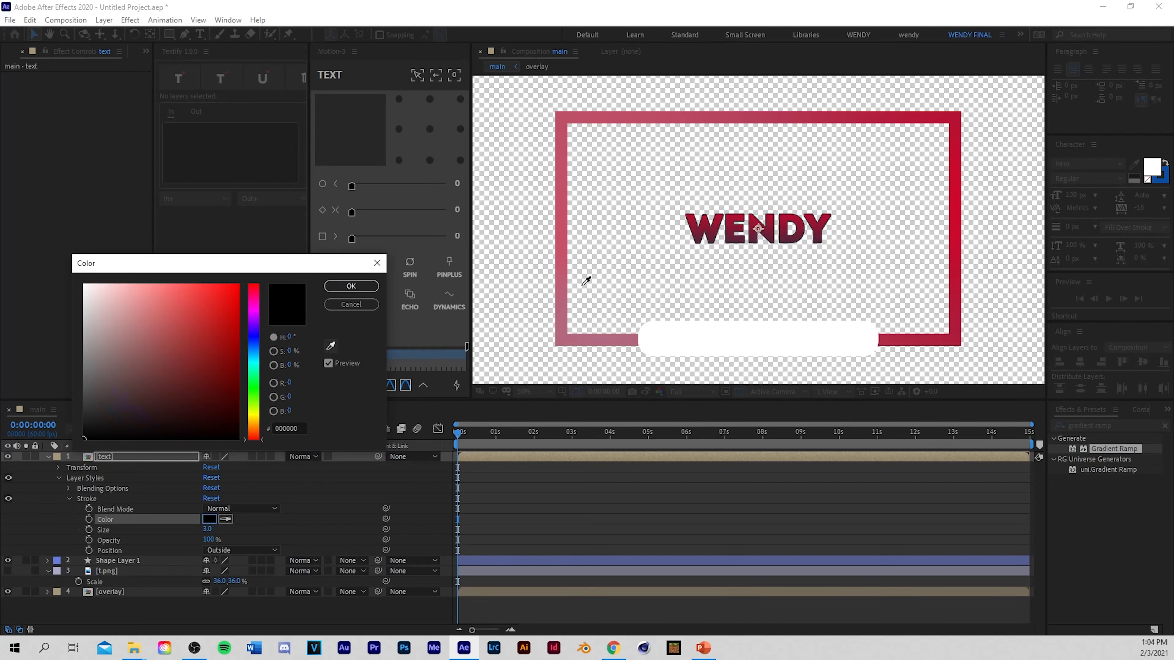
{"action": "left_click", "coordinate": [563, 257]}
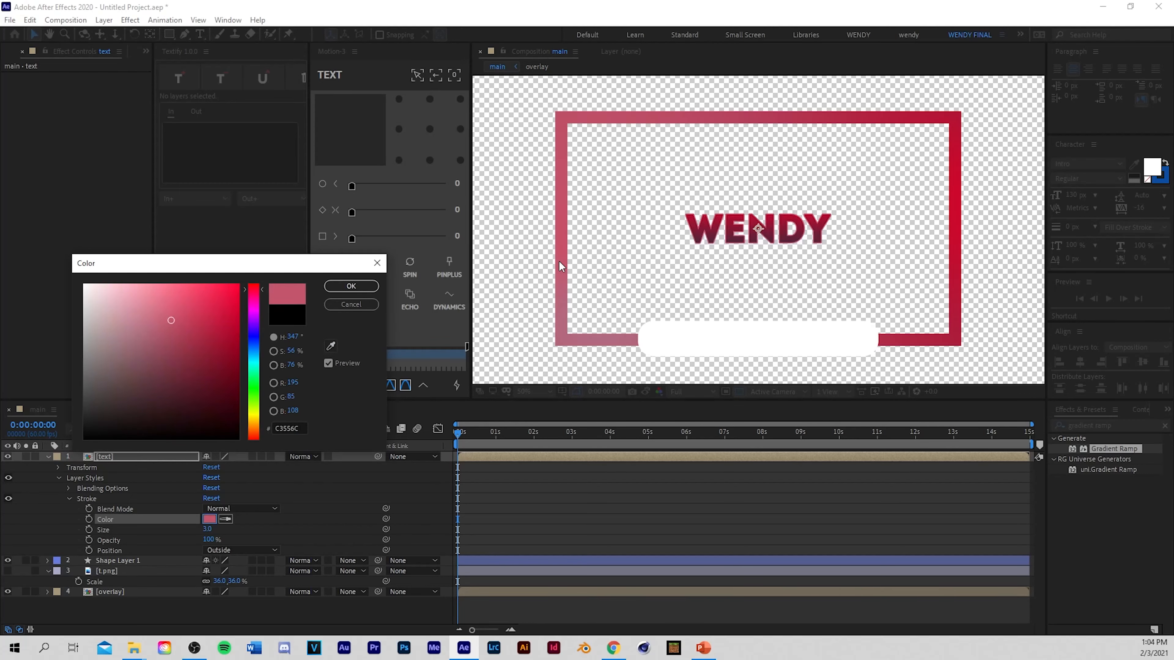
{"action": "left_click", "coordinate": [351, 286]}
{"action": "key", "text": "period"}
{"action": "key", "text": "comma"}
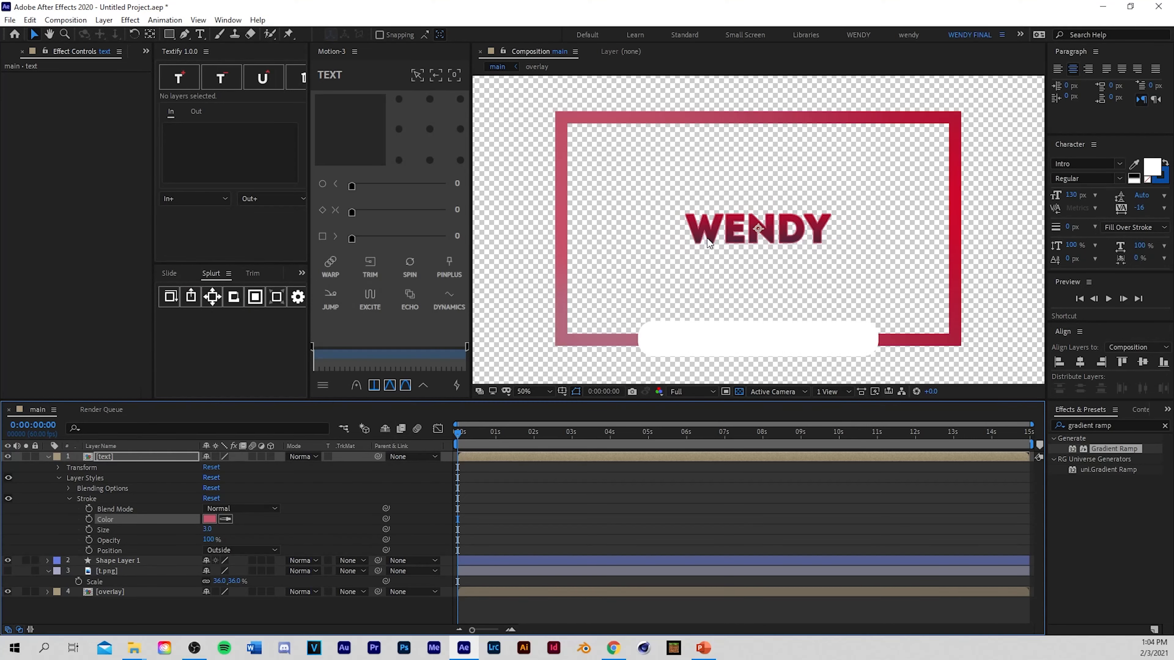
Step: Pre-compose the stroked text layer as "text 1", moving all attributes into the new composition
{"action": "right_click", "coordinate": [124, 457]}
{"action": "left_click", "coordinate": [171, 390]}
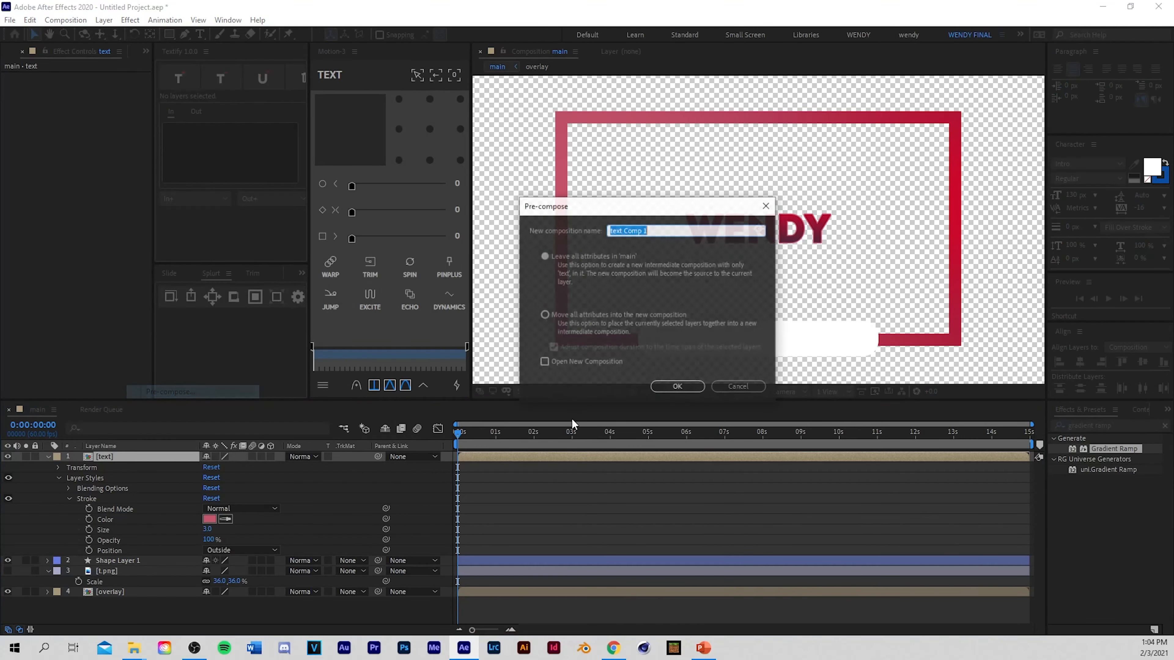
{"action": "left_click", "coordinate": [583, 315]}
{"action": "left_click_drag", "start_coordinate": [649, 231], "coordinate": [625, 246]}
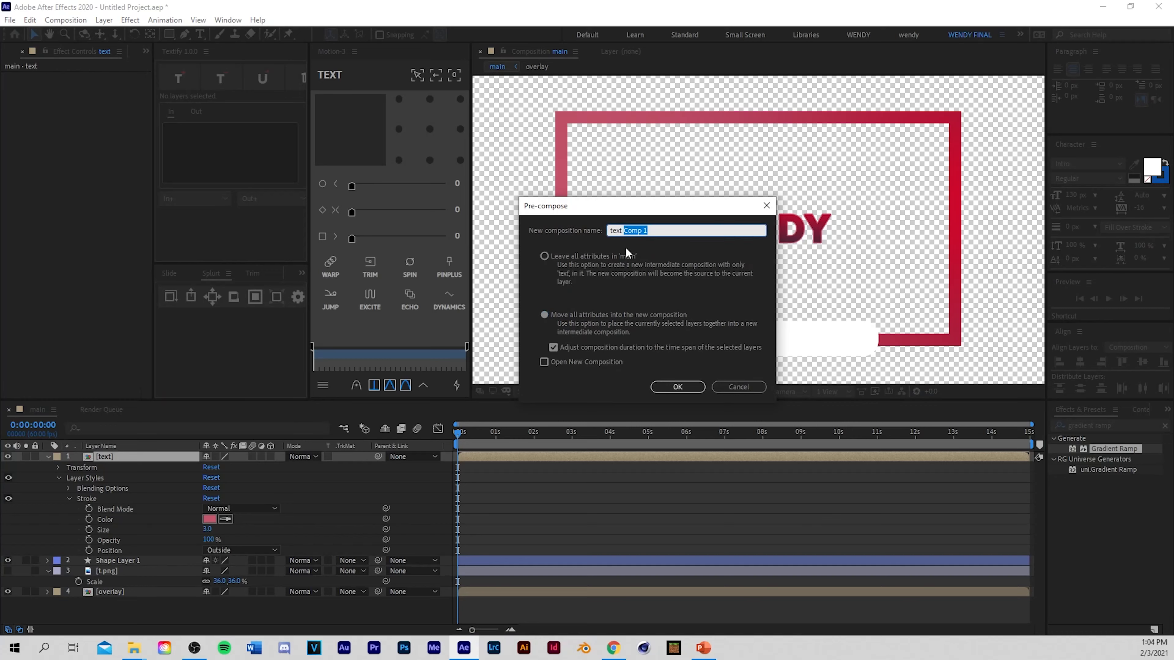
{"action": "key", "text": "BackSpace"}
{"action": "left_click", "coordinate": [677, 387]}
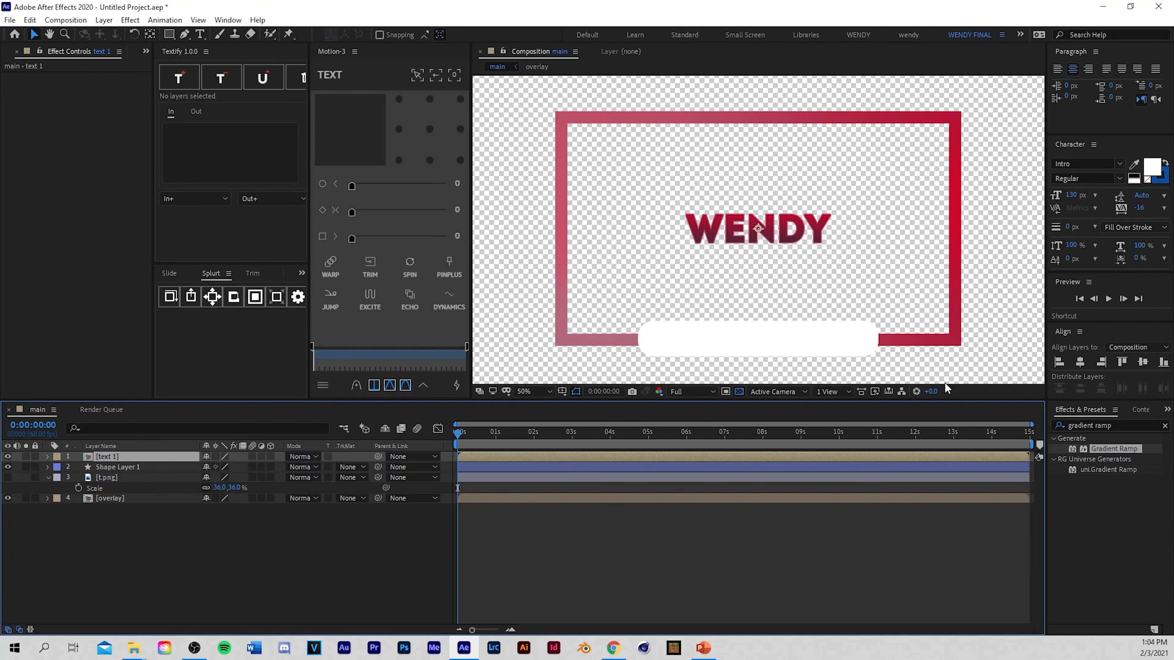
Step: Find the Drop Shadow effect and apply it to the text 1 layer
{"action": "double_click", "coordinate": [1108, 424]}
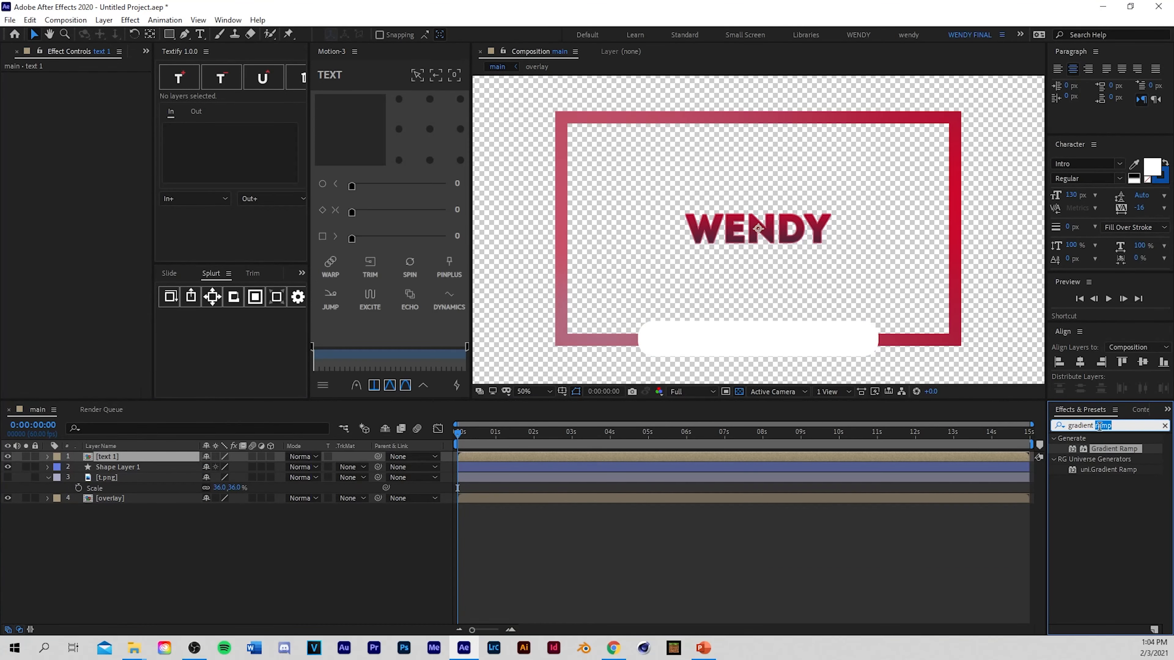
{"action": "key", "text": "ctrl+a"}
{"action": "key", "text": "BackSpace"}
{"action": "type", "text": "drop sh"}
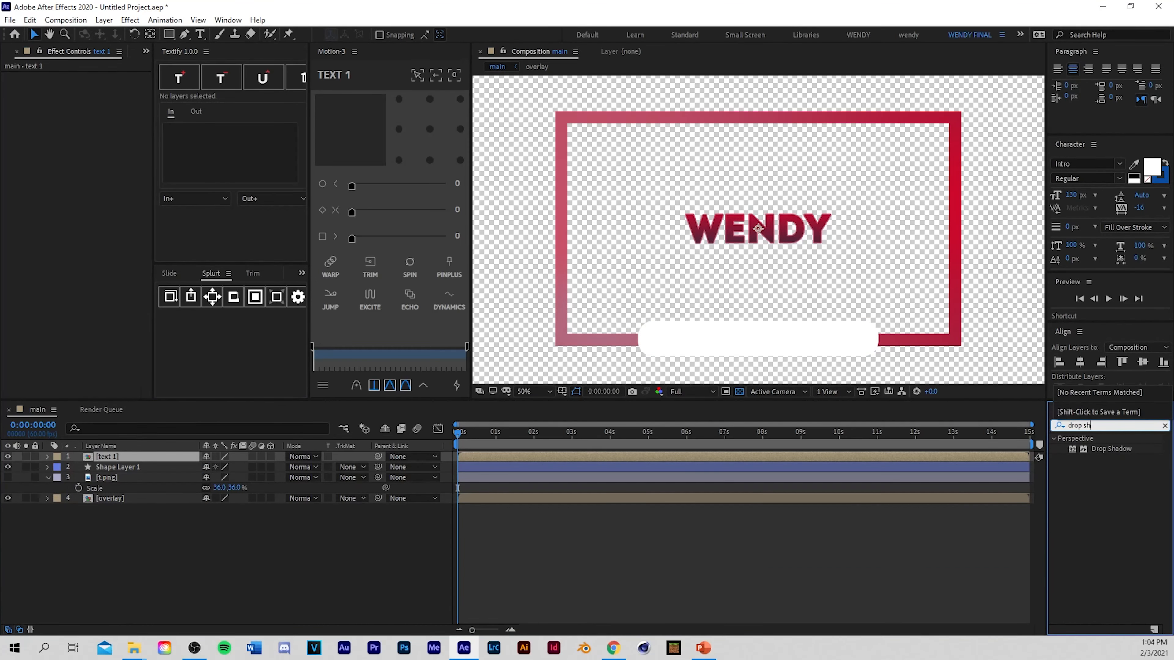
{"action": "left_click_drag", "start_coordinate": [1083, 445], "coordinate": [506, 457]}
Step: Set the text's Drop Shadow distance to 3 and its opacity to 35%
{"action": "key", "text": "period"}
{"action": "key", "text": "period"}
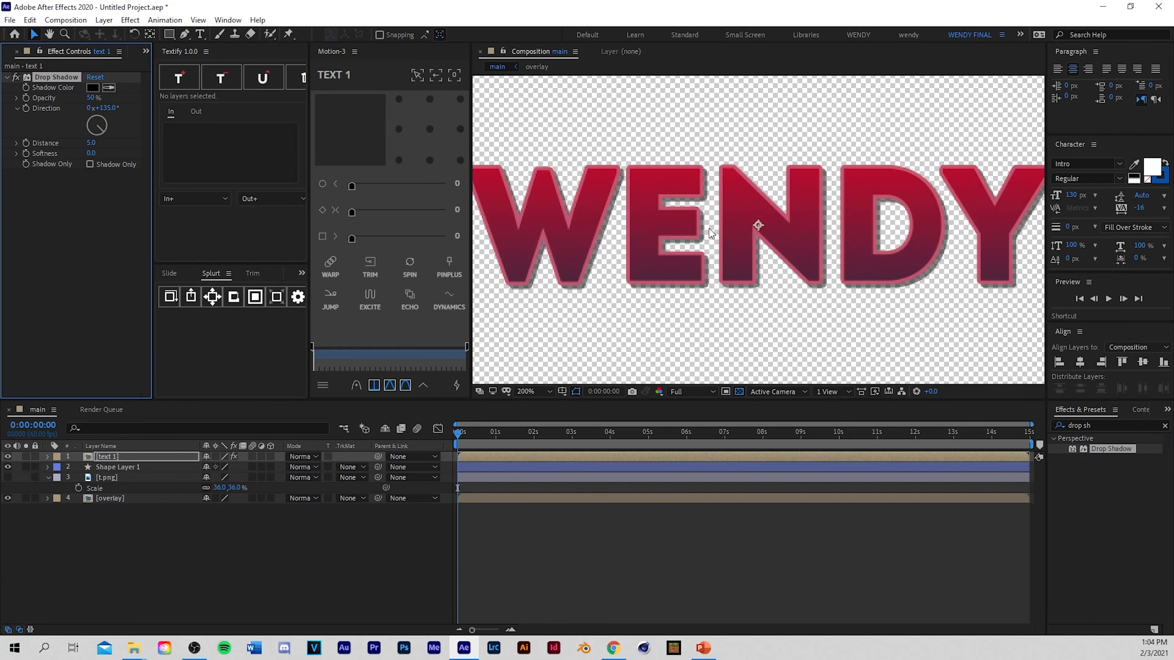
{"action": "mouse_move", "coordinate": [91, 143]}
{"action": "left_mouse_down"}
{"action": "mouse_move", "coordinate": [121, 144]}
{"action": "mouse_move", "coordinate": [104, 159]}
{"action": "left_mouse_up"}
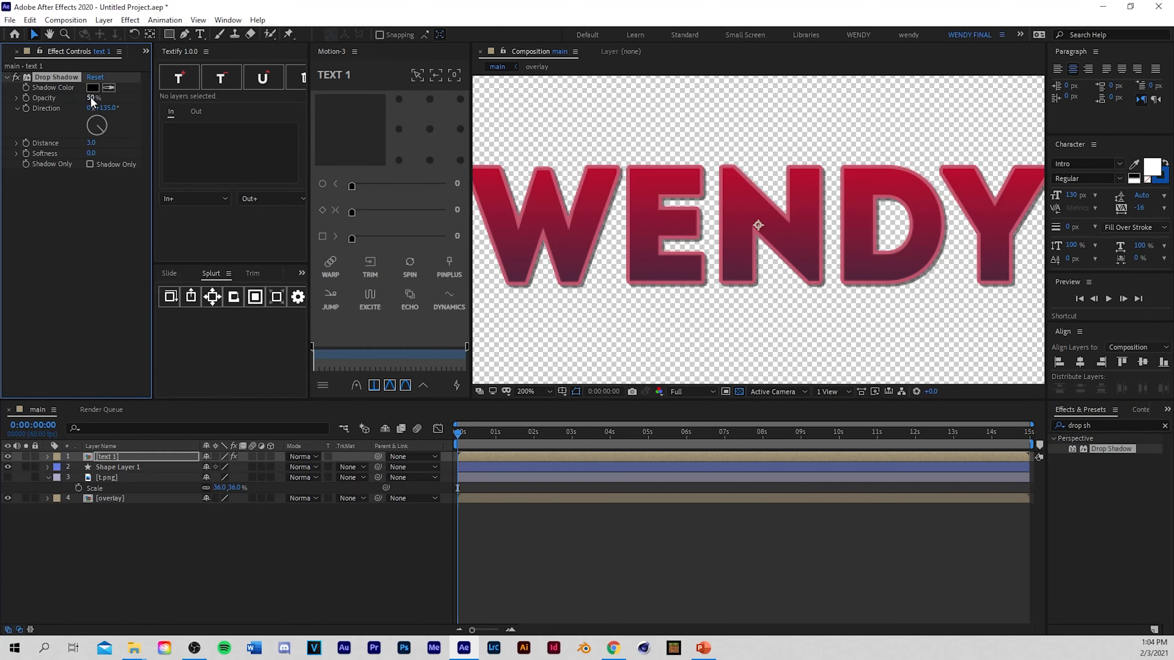
{"action": "left_click_drag", "start_coordinate": [92, 98], "coordinate": [79, 108]}
{"action": "key", "text": "comma"}
{"action": "key", "text": "comma"}
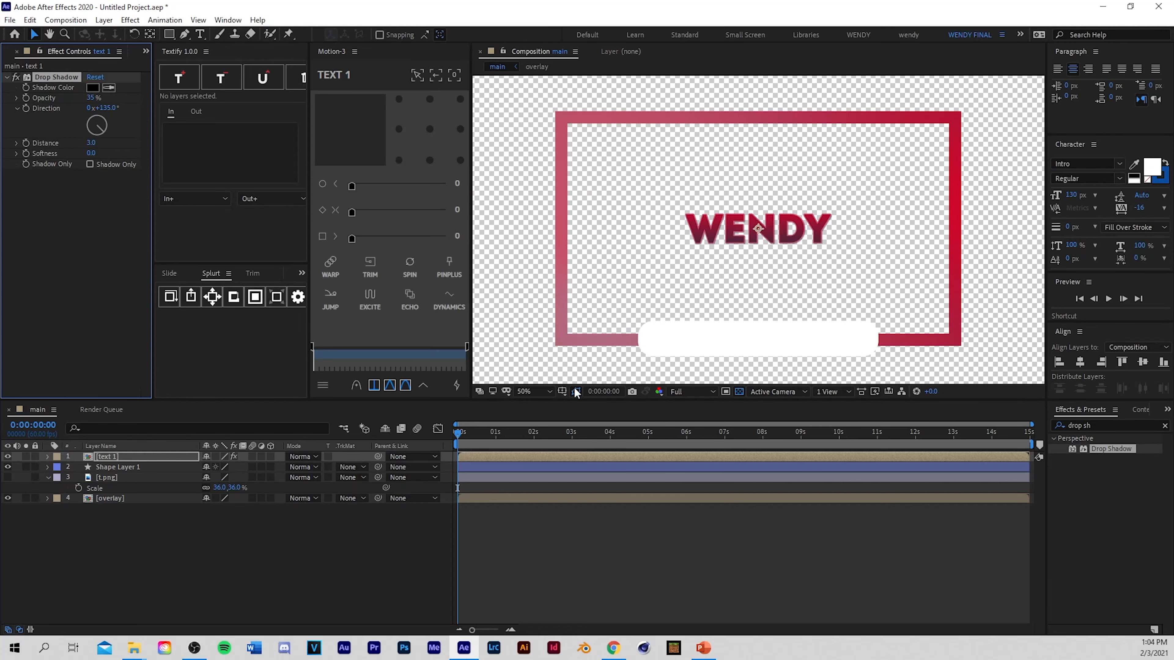
Step: Move the text 1 layer down onto the white bar at Y position 897 and scale it to 75%
{"action": "key", "text": "p"}
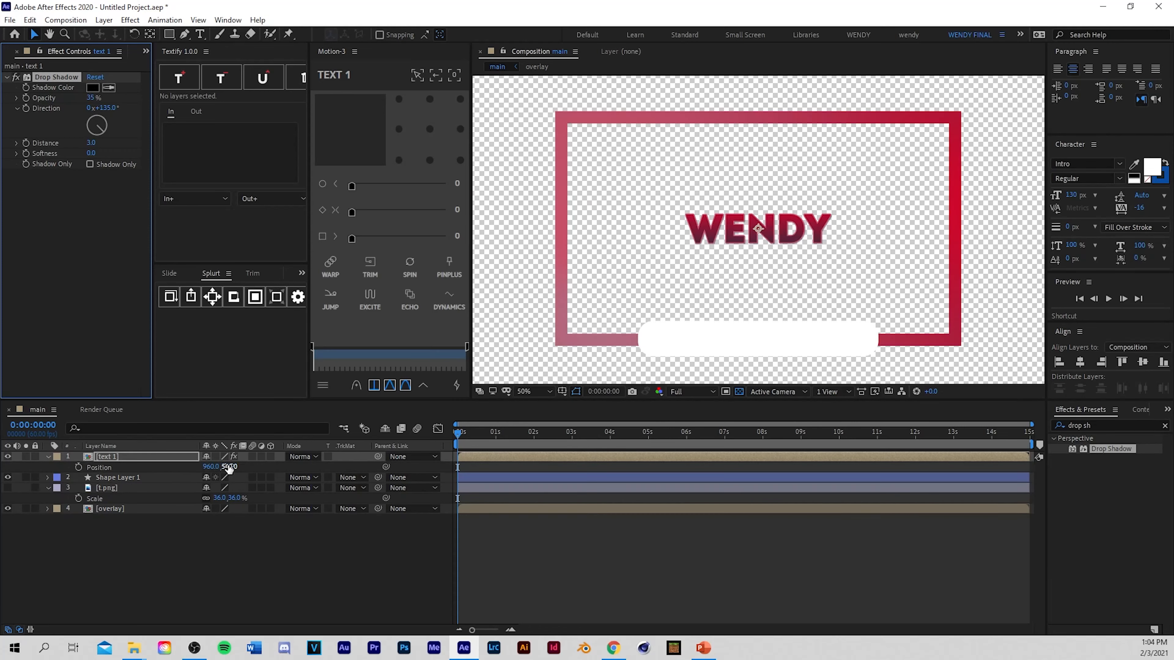
{"action": "left_click_drag", "start_coordinate": [227, 467], "coordinate": [413, 498]}
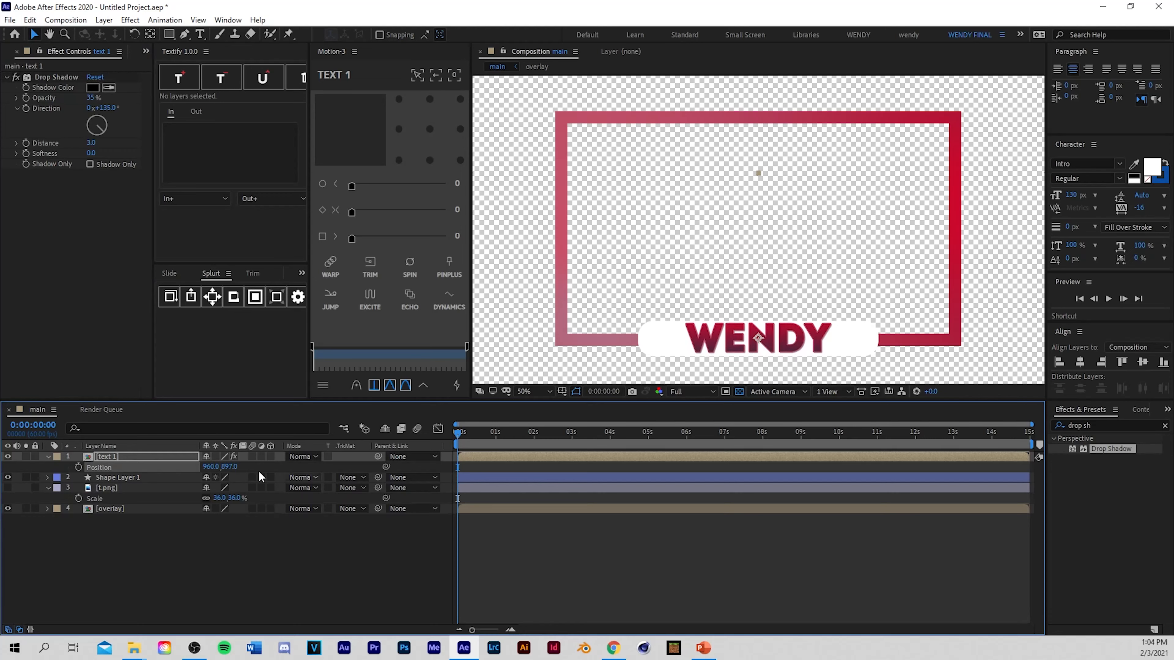
{"action": "key", "text": "s"}
{"action": "left_click_drag", "start_coordinate": [226, 468], "coordinate": [209, 468]}
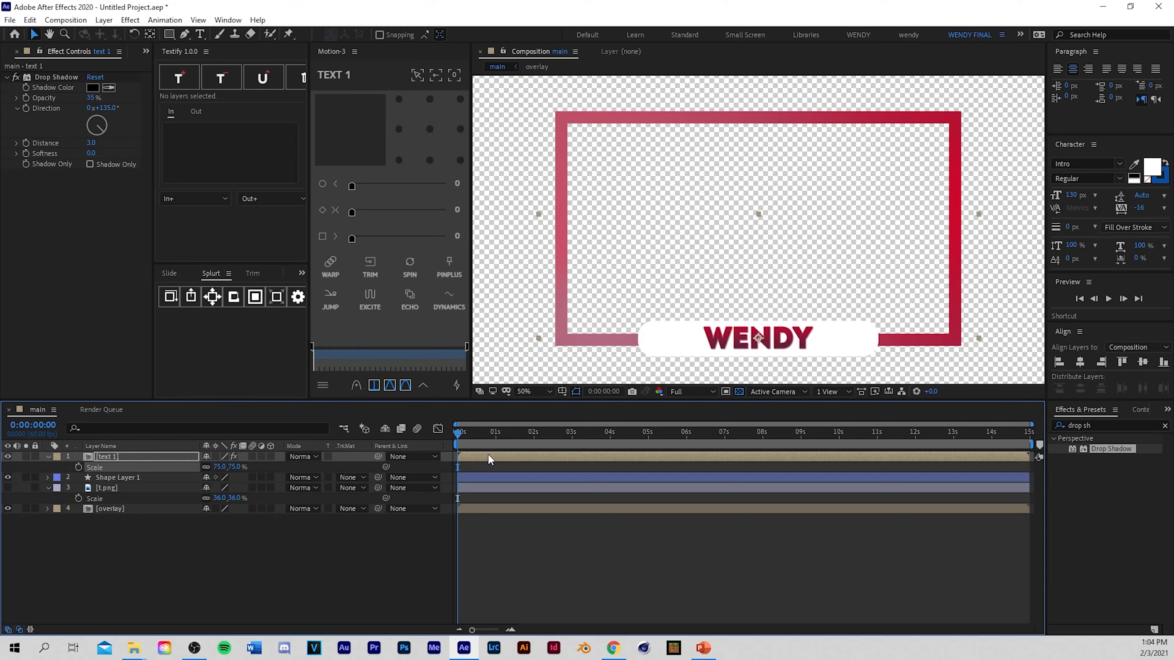
{"action": "left_click_drag", "start_coordinate": [478, 433], "coordinate": [329, 458]}
{"action": "left_click", "coordinate": [660, 573]}
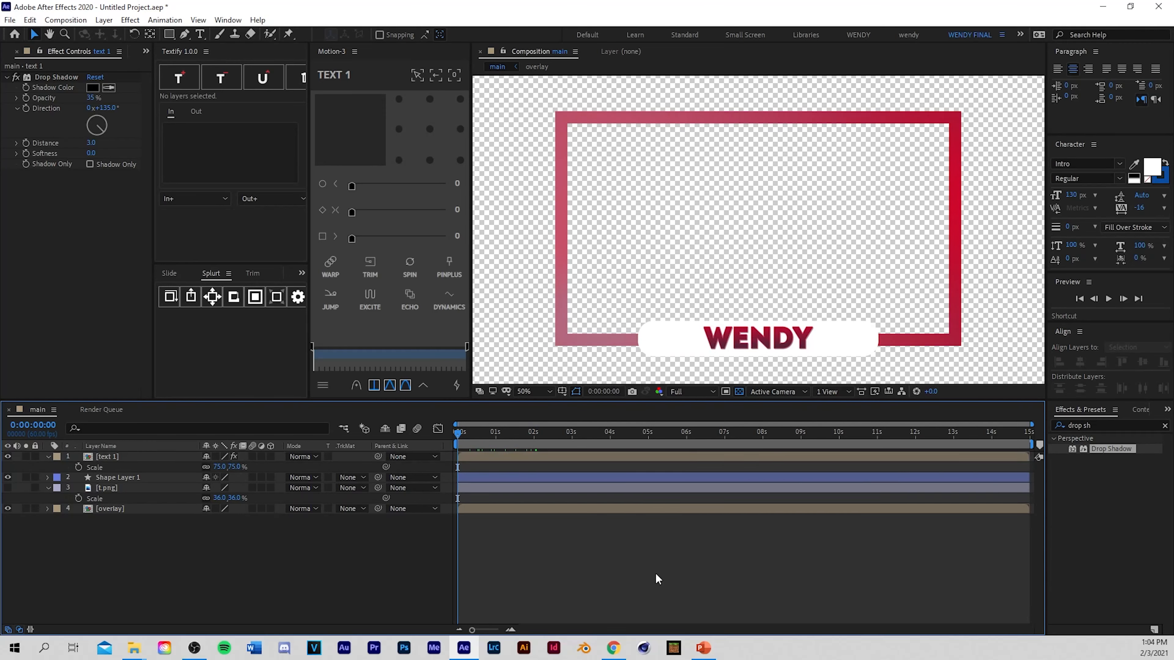
{"action": "left_click_drag", "start_coordinate": [463, 433], "coordinate": [457, 460]}
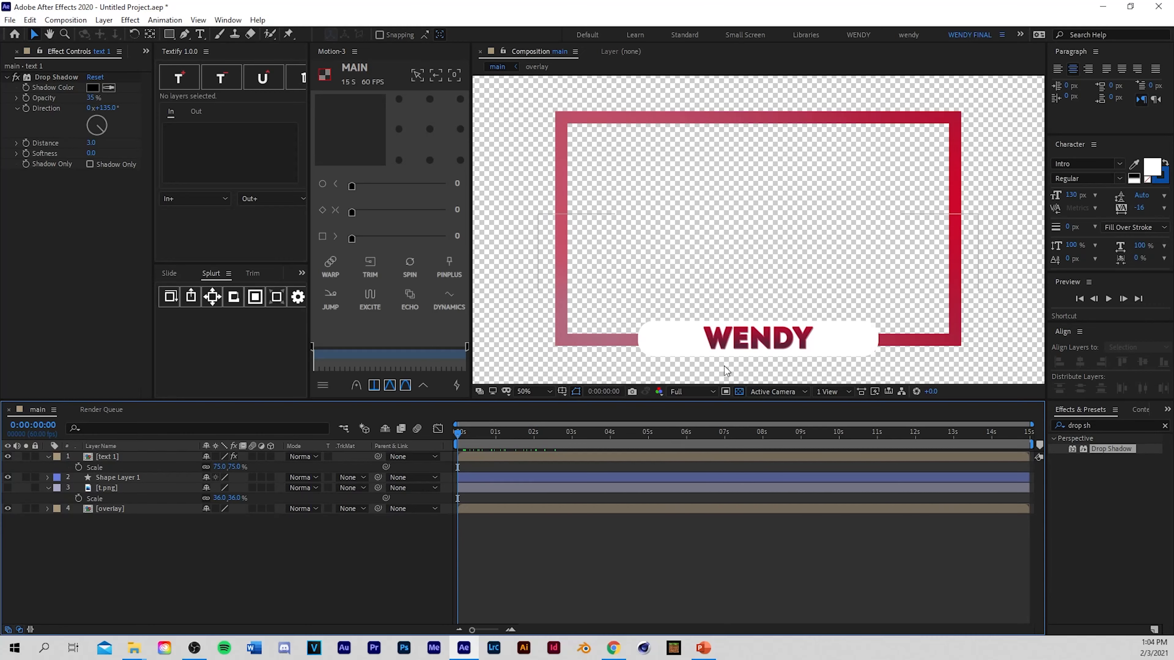
Step: Align the text 1 layer and Shape Layer 1 to each other by their vertical centres
{"action": "scroll", "coordinate": [730, 356], "scroll_direction": "up", "scroll_amount": 1}
{"action": "scroll", "coordinate": [724, 278], "scroll_direction": "down", "scroll_amount": 2}
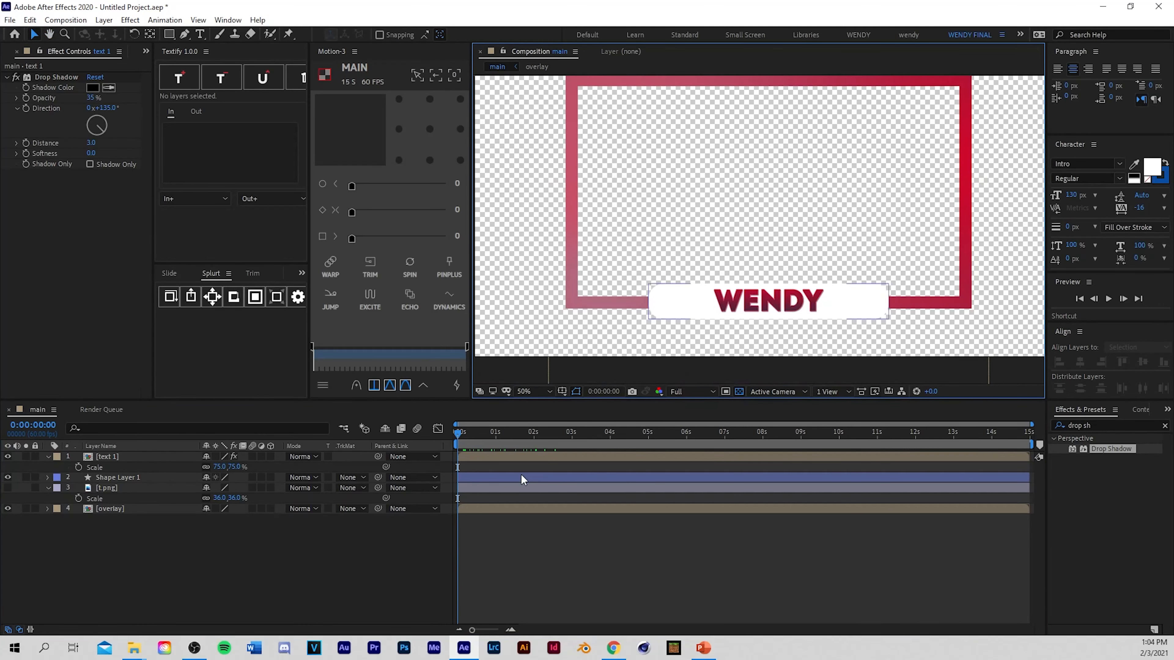
{"action": "left_click", "coordinate": [479, 482]}
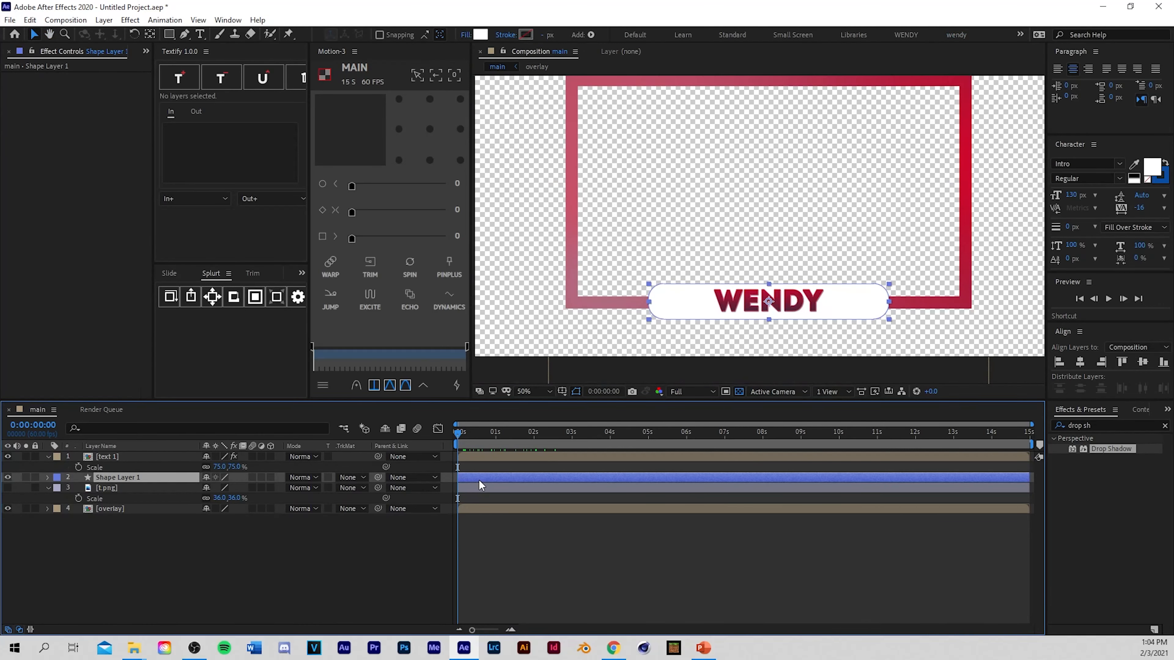
{"action": "left_click", "coordinate": [476, 458], "text": "shift"}
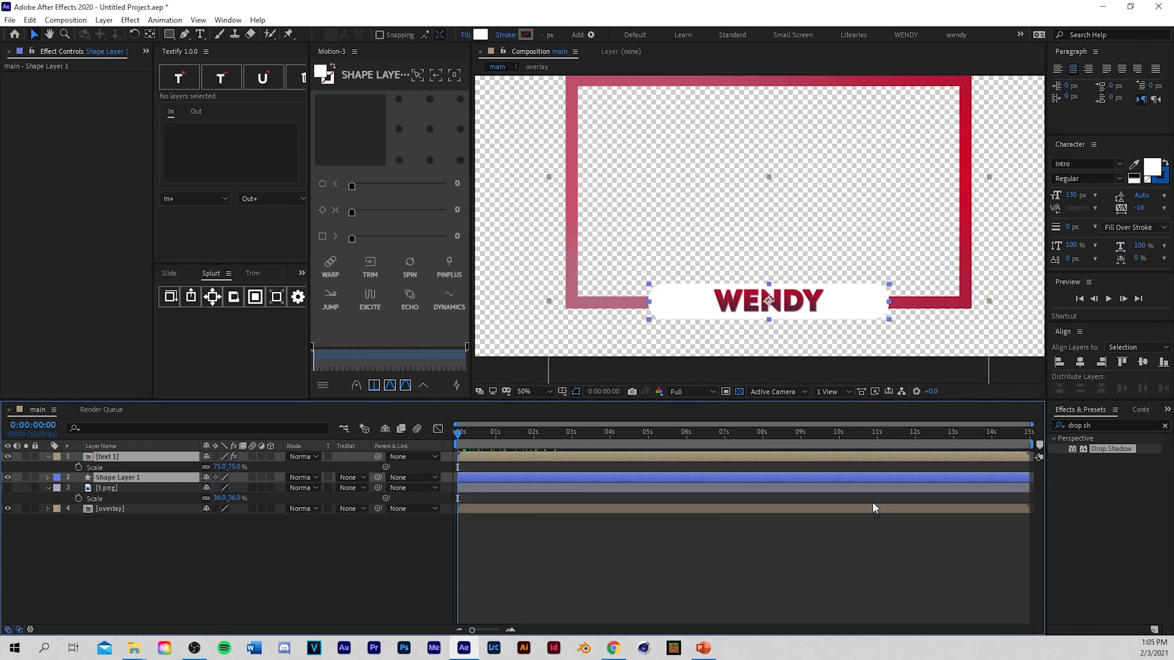
{"action": "left_click", "coordinate": [1142, 363]}
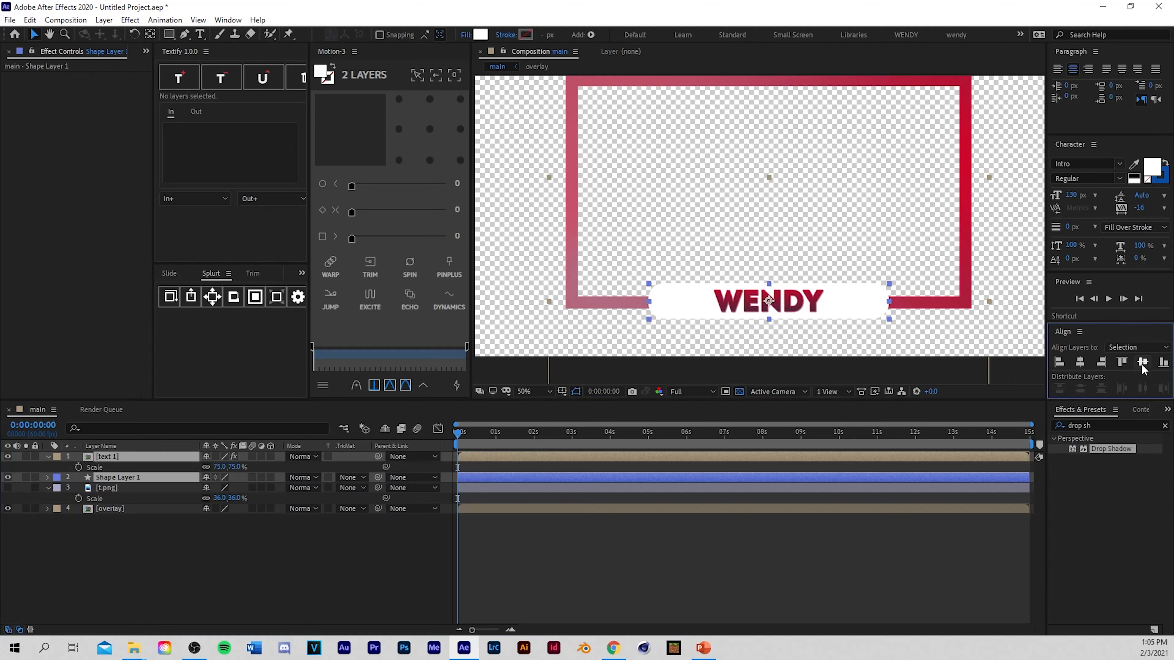
{"action": "left_click", "coordinate": [669, 537]}
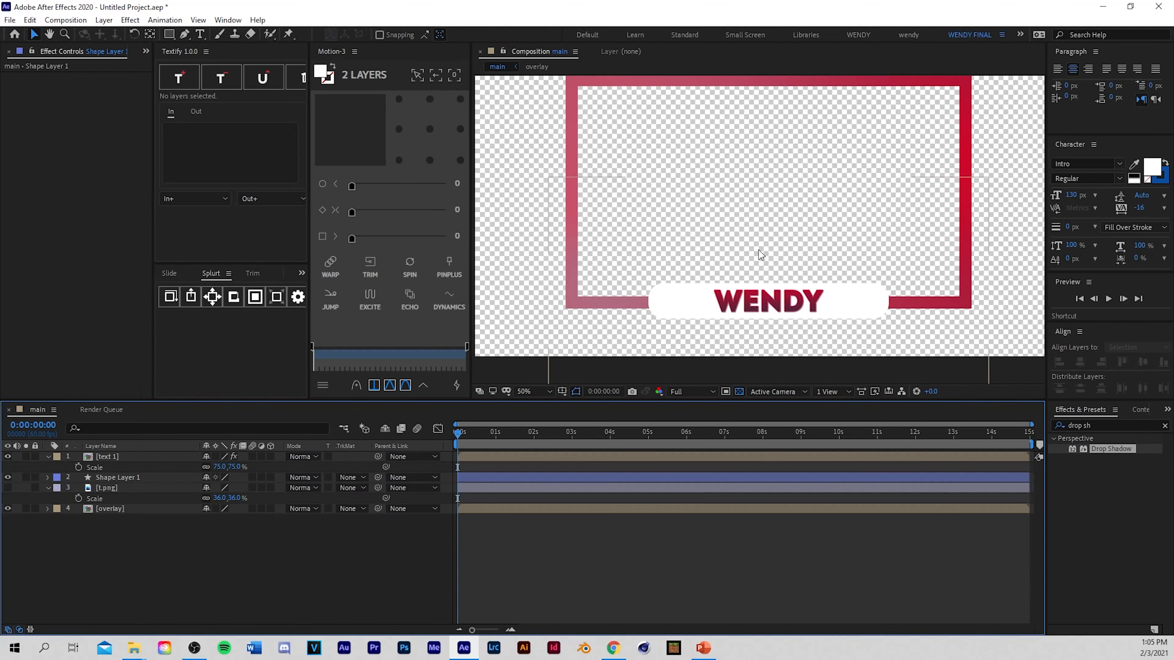
Step: Play the main composition from the start to check the frame and text animation
{"action": "scroll", "coordinate": [758, 250], "scroll_direction": "up", "scroll_amount": 1}
{"action": "scroll", "coordinate": [758, 251], "scroll_direction": "down", "scroll_amount": 1}
{"action": "mouse_move", "coordinate": [458, 433]}
{"action": "left_mouse_down"}
{"action": "mouse_move", "coordinate": [519, 427]}
{"action": "mouse_move", "coordinate": [457, 432]}
{"action": "left_mouse_up"}
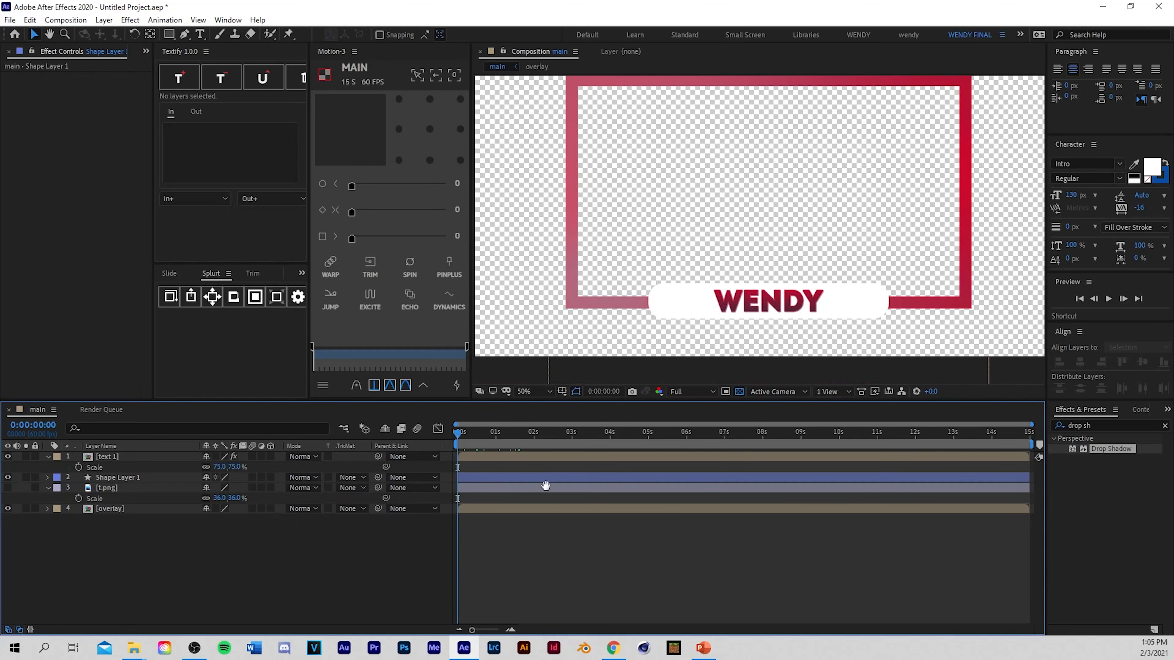
{"action": "key", "text": "space"}
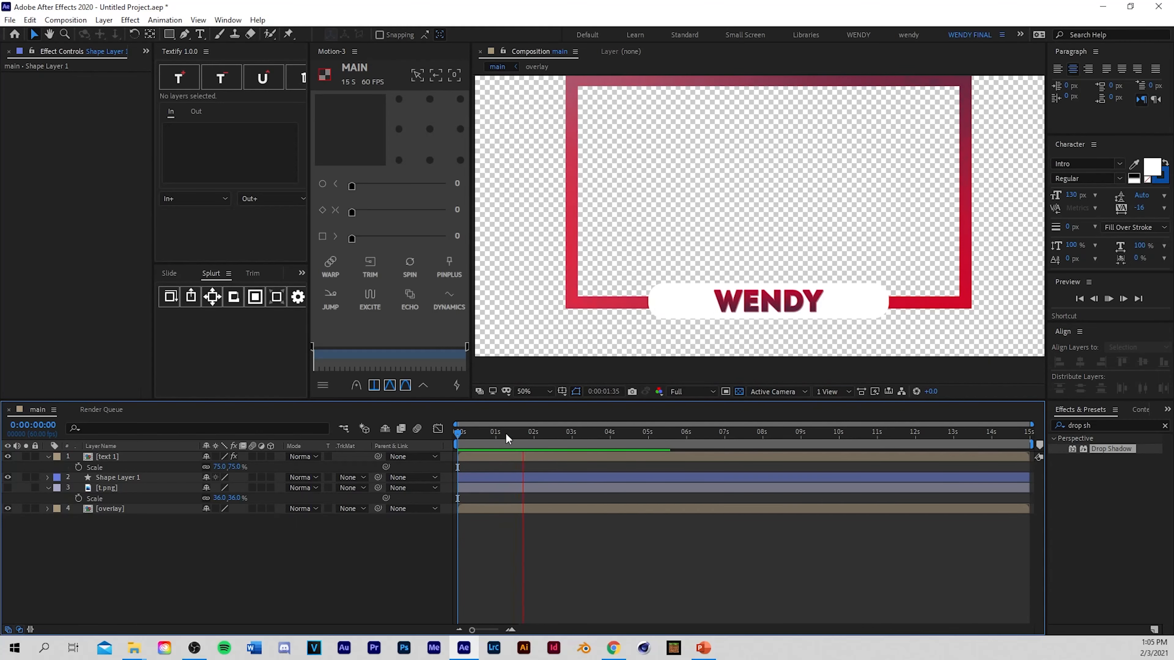
{"action": "scroll", "coordinate": [712, 167], "scroll_direction": "down", "scroll_amount": 2}
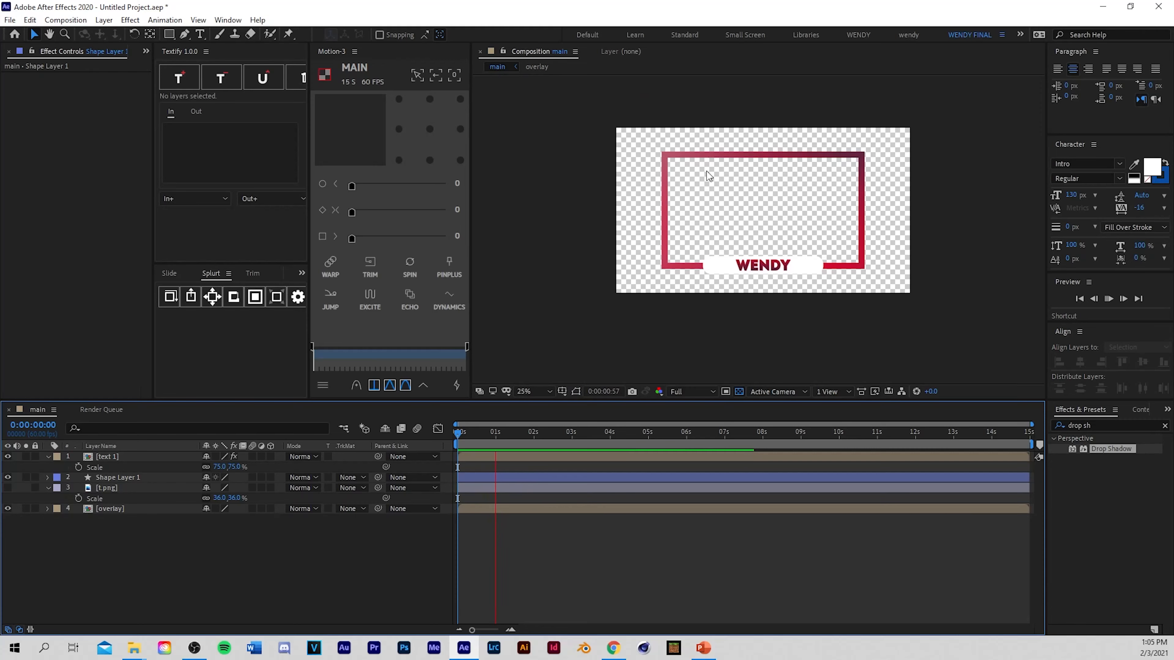
{"action": "scroll", "coordinate": [695, 323], "scroll_direction": "up", "scroll_amount": 2}
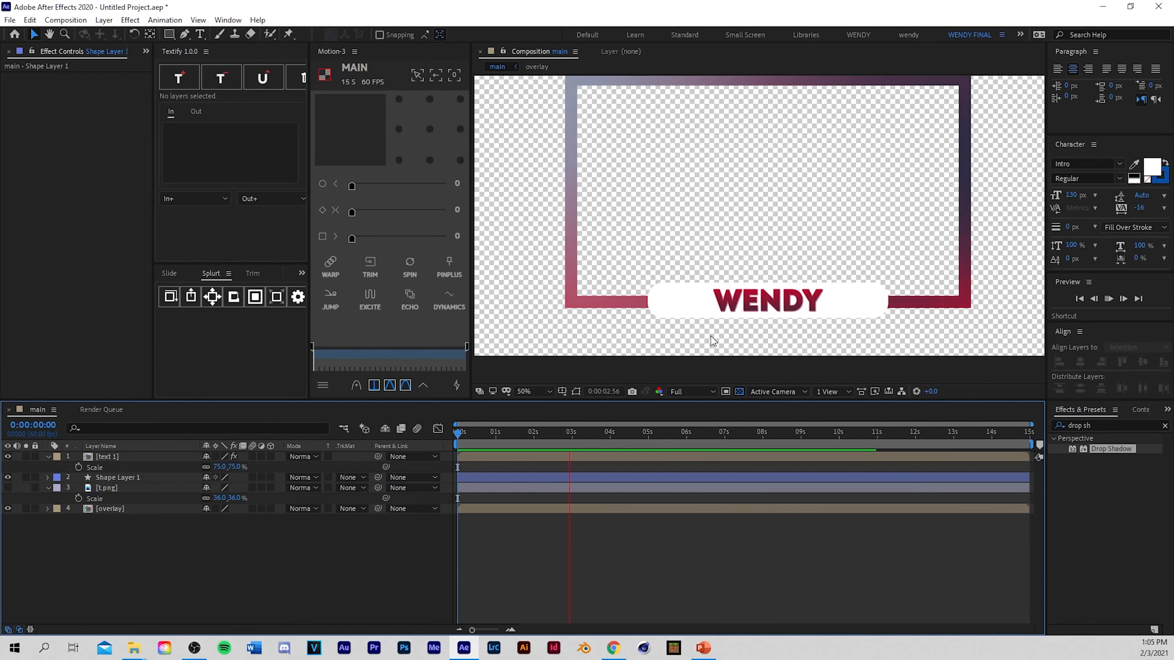
{"action": "key", "text": "space"}
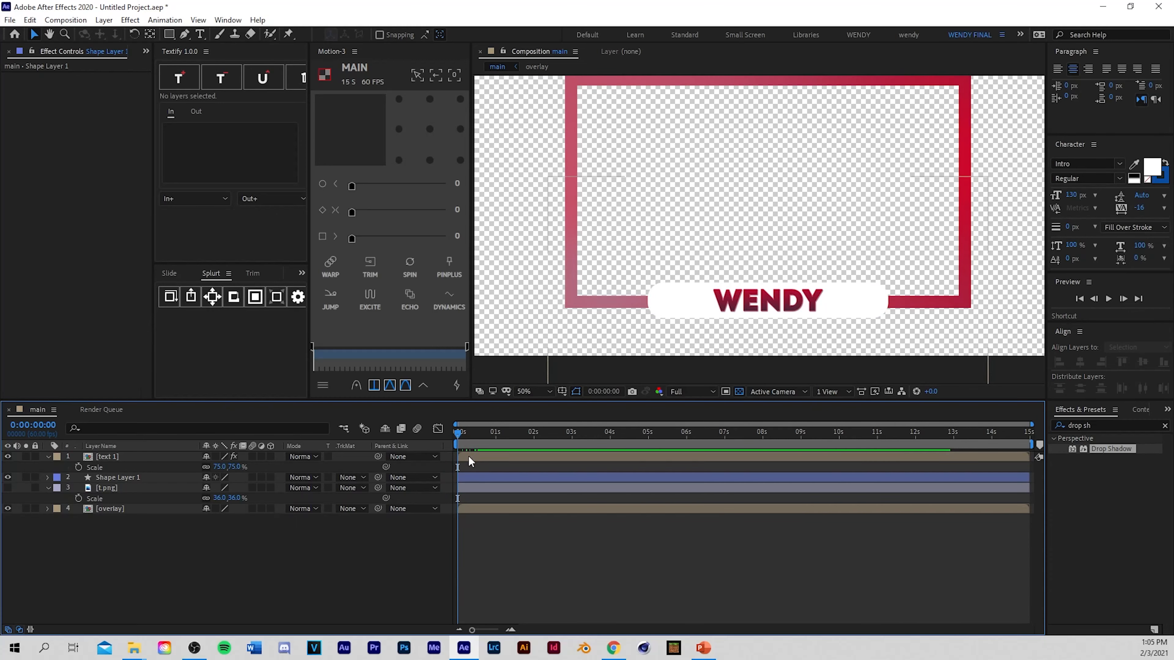
Step: Pre-compose the text 1 layer as "text", moving all attributes into the new composition
{"action": "right_click", "coordinate": [468, 455]}
{"action": "left_click", "coordinate": [504, 392]}
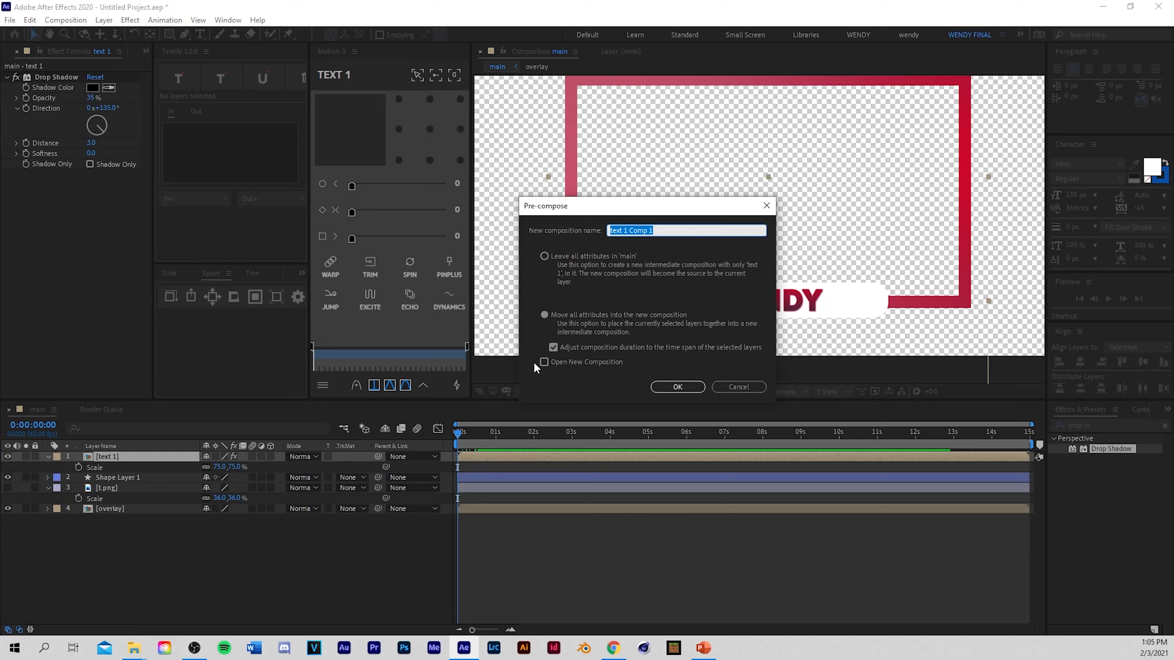
{"action": "left_click", "coordinate": [565, 319]}
{"action": "left_click_drag", "start_coordinate": [651, 232], "coordinate": [621, 255]}
{"action": "key", "text": "BackSpace"}
{"action": "left_click", "coordinate": [687, 388]}
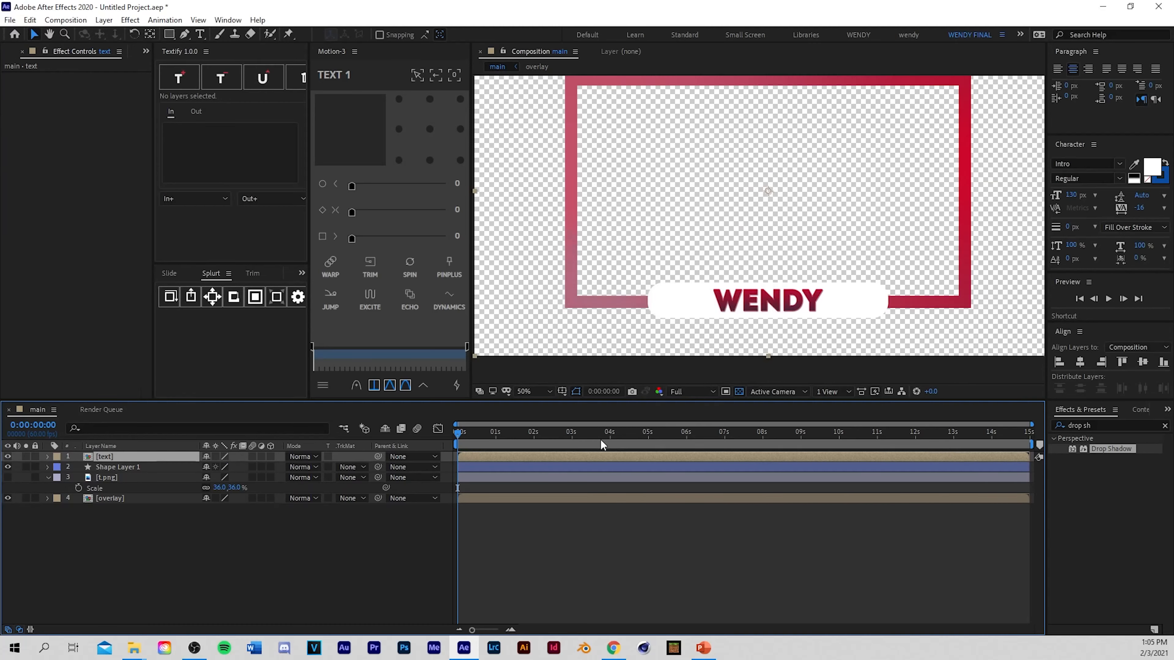
Step: Pre-compose the text layer once more under the default name, moving all attributes into the new composition
{"action": "right_click", "coordinate": [464, 456]}
{"action": "left_click", "coordinate": [506, 390]}
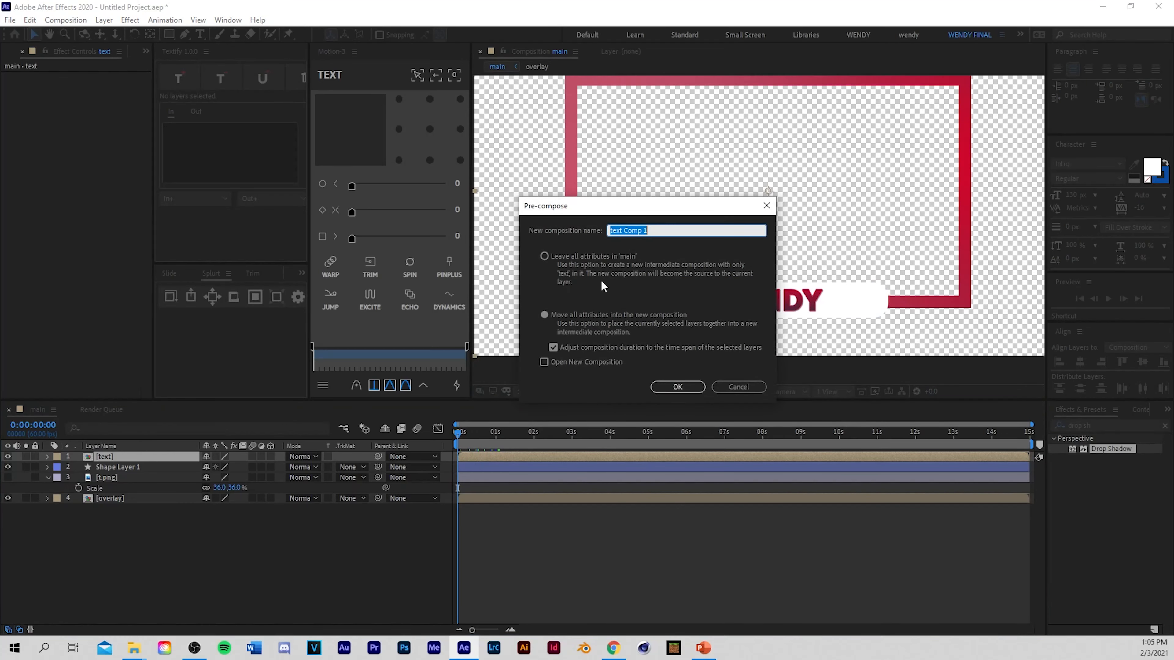
{"action": "left_click", "coordinate": [566, 314]}
{"action": "left_click", "coordinate": [677, 386]}
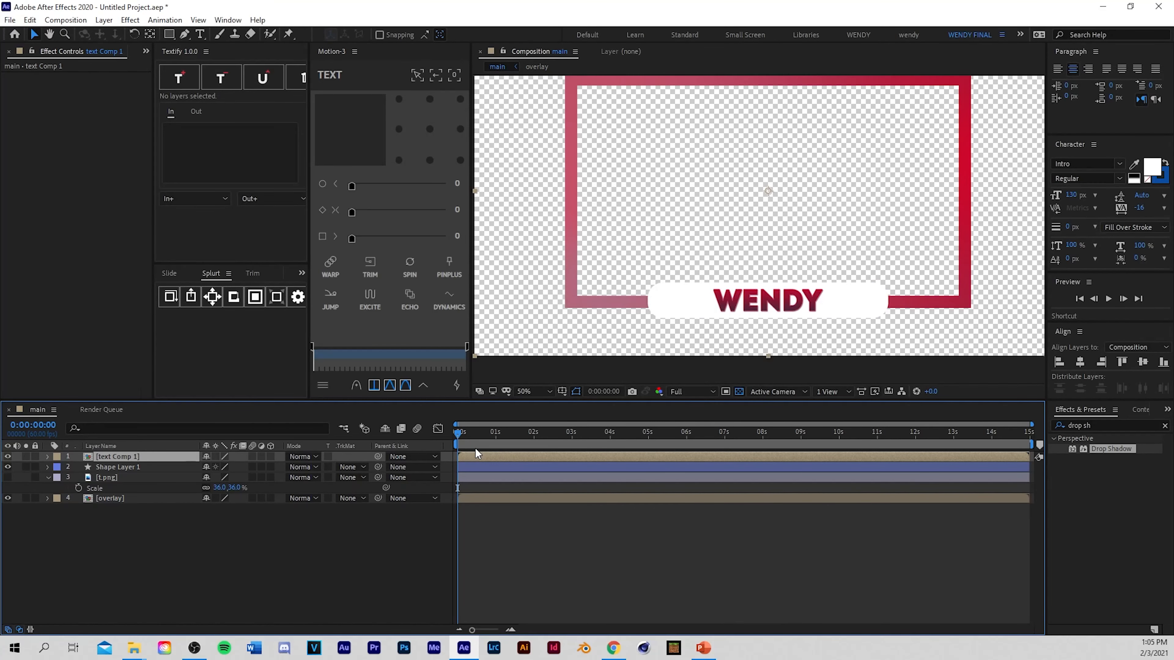
Step: Open text Comp 1 and narrow the composition to 375 px wide so it fits tightly around the text
{"action": "double_click", "coordinate": [470, 455]}
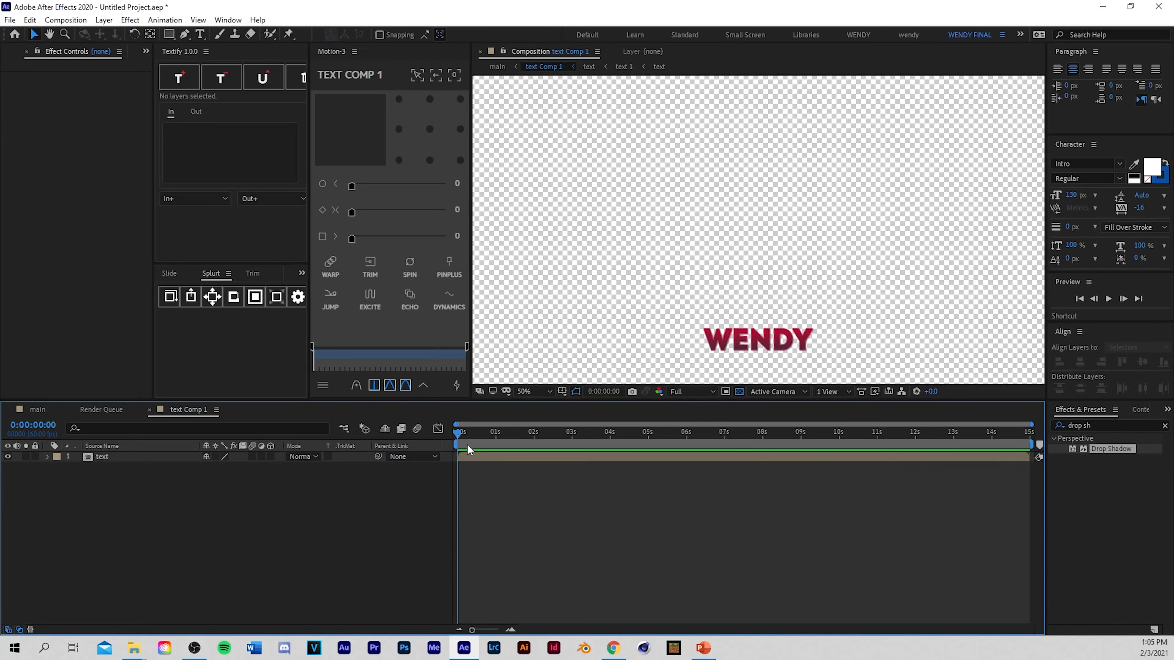
{"action": "left_click", "coordinate": [470, 432]}
{"action": "scroll", "coordinate": [707, 321], "scroll_direction": "up", "scroll_amount": 1}
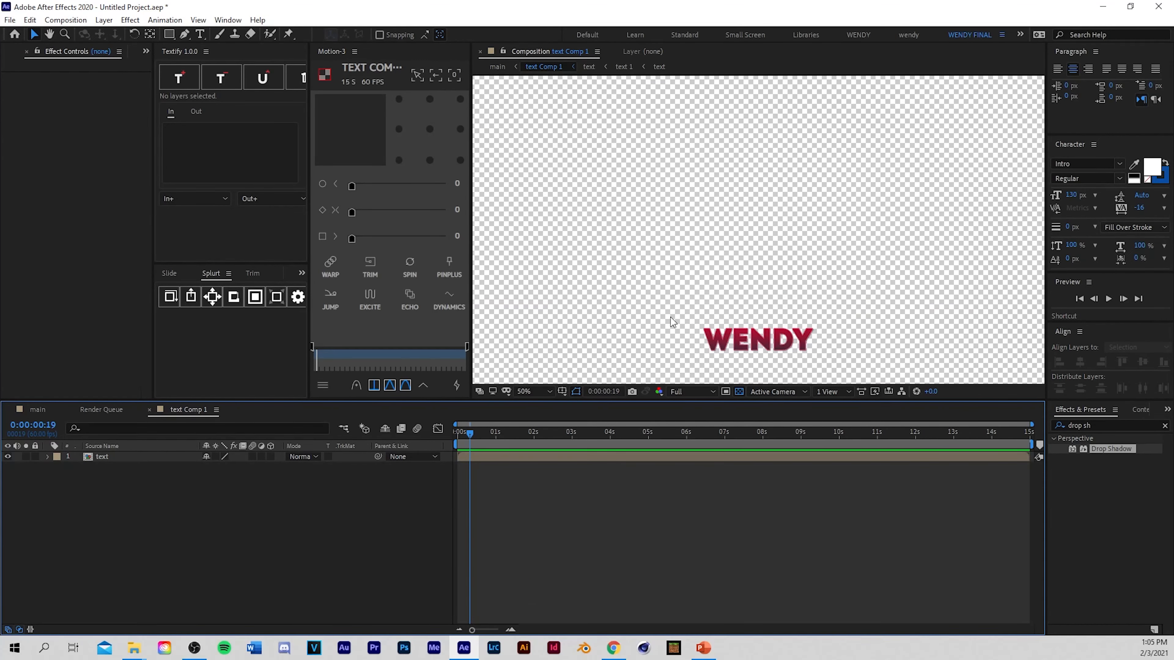
{"action": "scroll", "coordinate": [669, 319], "scroll_direction": "down", "scroll_amount": 1}
{"action": "left_click", "coordinate": [65, 19]}
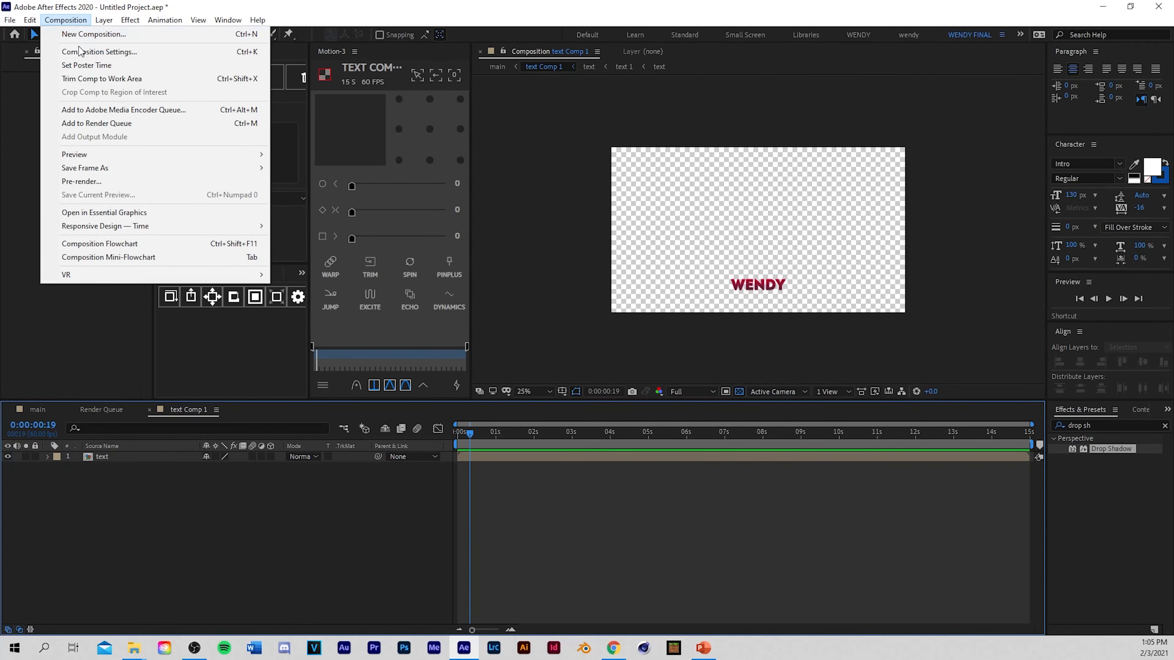
{"action": "left_click", "coordinate": [97, 46]}
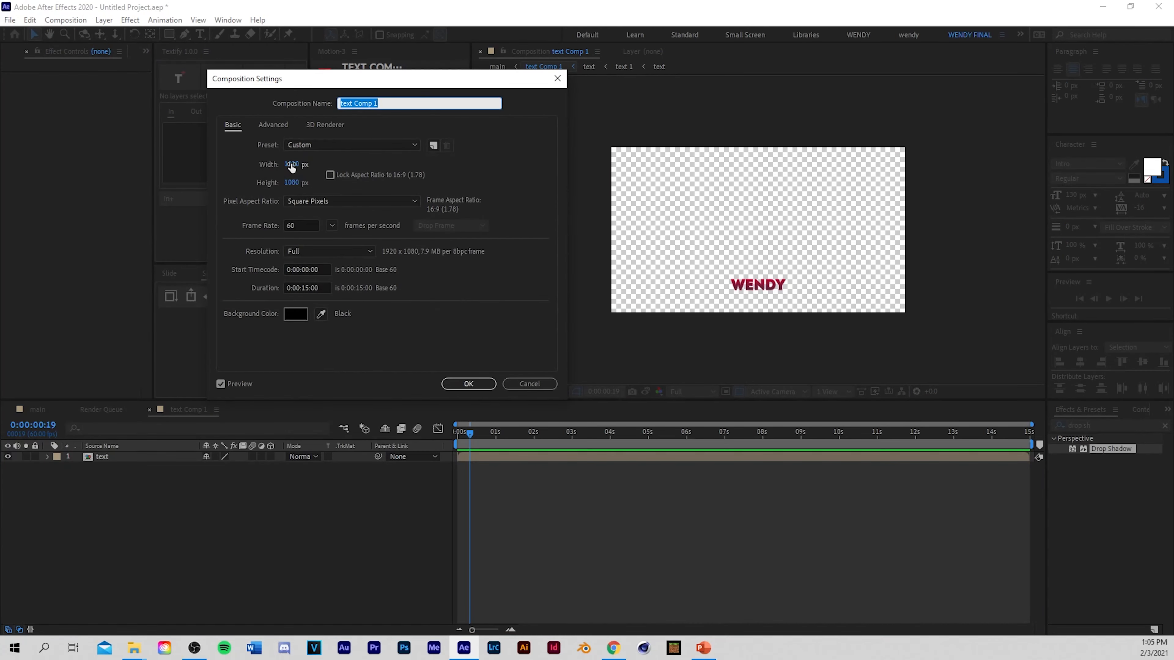
{"action": "left_click_drag", "start_coordinate": [296, 170], "coordinate": [259, 170]}
{"action": "left_click_drag", "start_coordinate": [432, 81], "coordinate": [387, 80]}
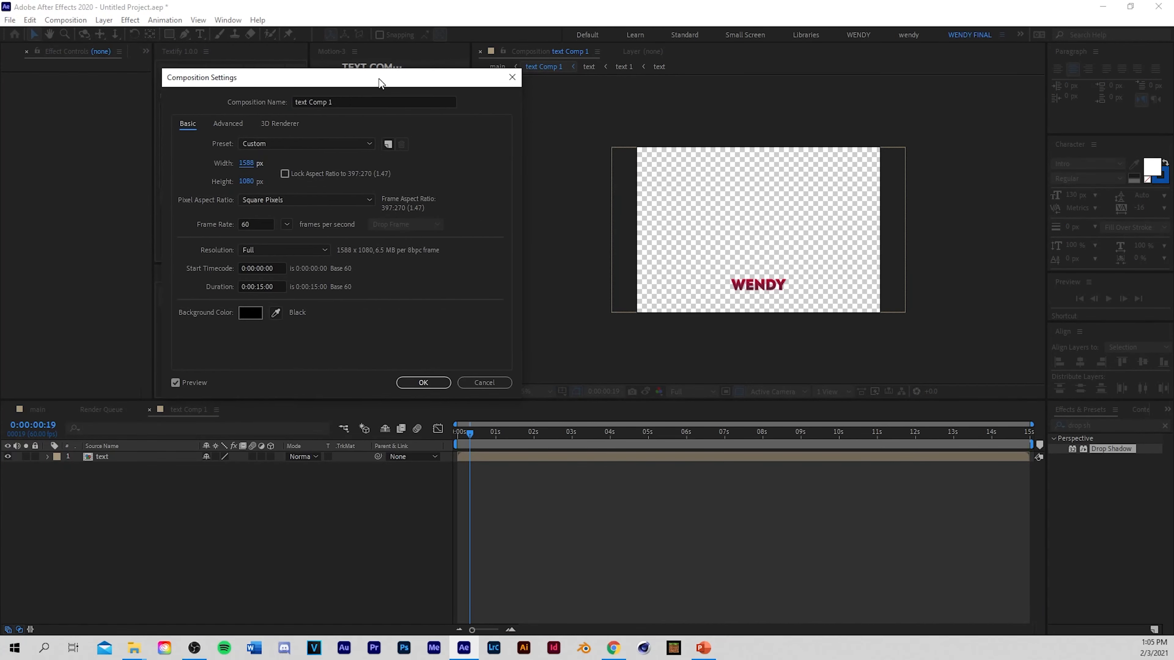
{"action": "left_click_drag", "start_coordinate": [245, 164], "coordinate": [171, 174]}
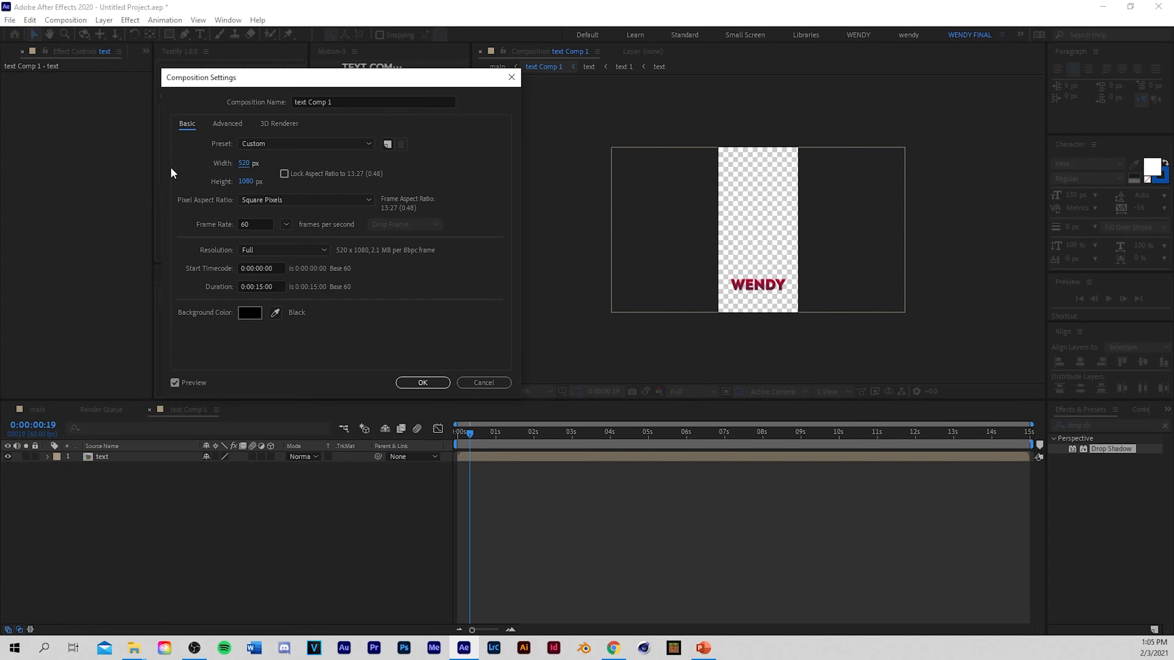
{"action": "mouse_move", "coordinate": [246, 166]}
{"action": "left_mouse_down"}
{"action": "mouse_move", "coordinate": [203, 190]}
{"action": "mouse_move", "coordinate": [258, 172]}
{"action": "left_mouse_up"}
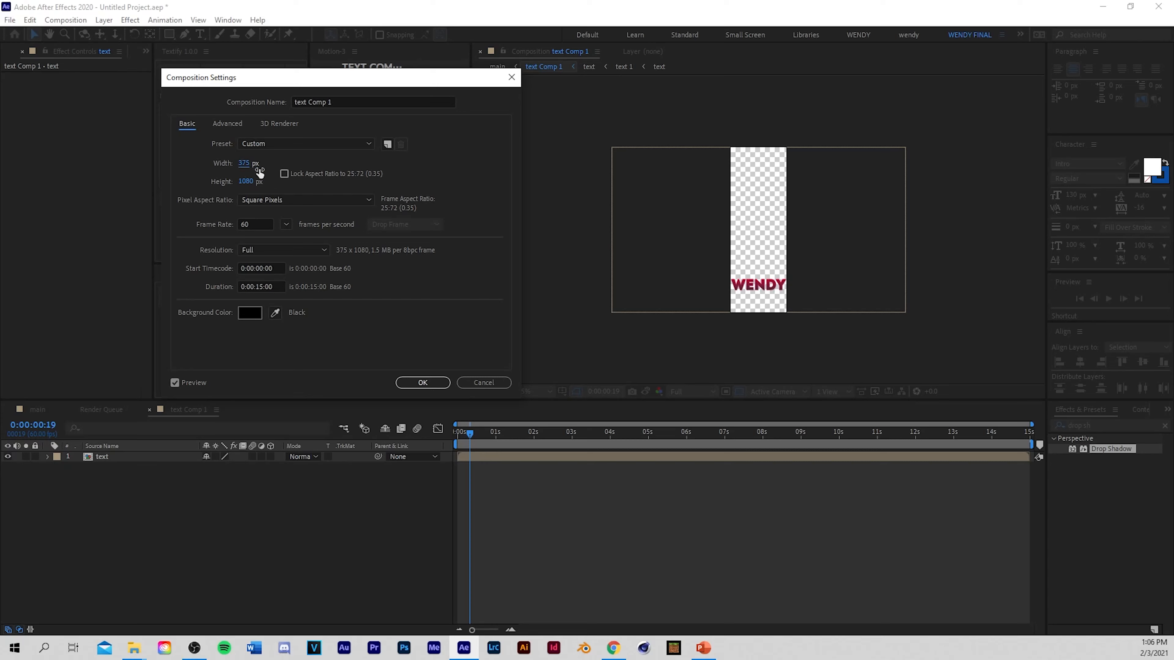
{"action": "left_click", "coordinate": [429, 385]}
Step: Set Position keyframes for the text layer at 0:00 and at frame 10, keeping its current position
{"action": "left_click_drag", "start_coordinate": [470, 434], "coordinate": [416, 457]}
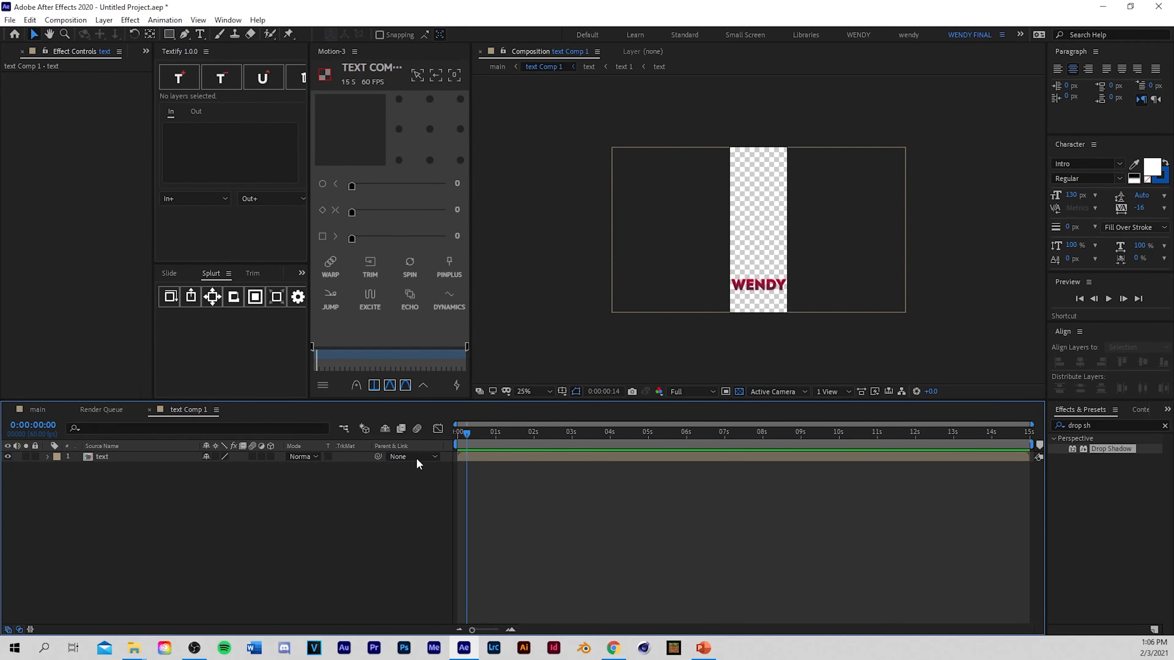
{"action": "left_click", "coordinate": [472, 457]}
{"action": "key", "text": "p"}
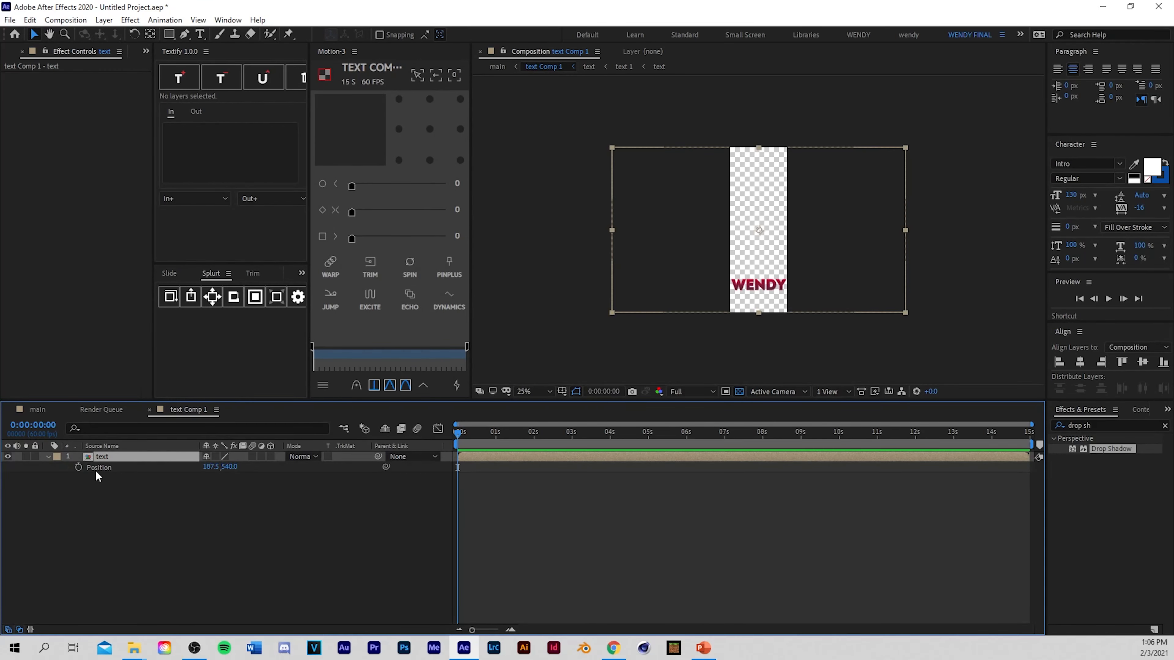
{"action": "left_click", "coordinate": [78, 467]}
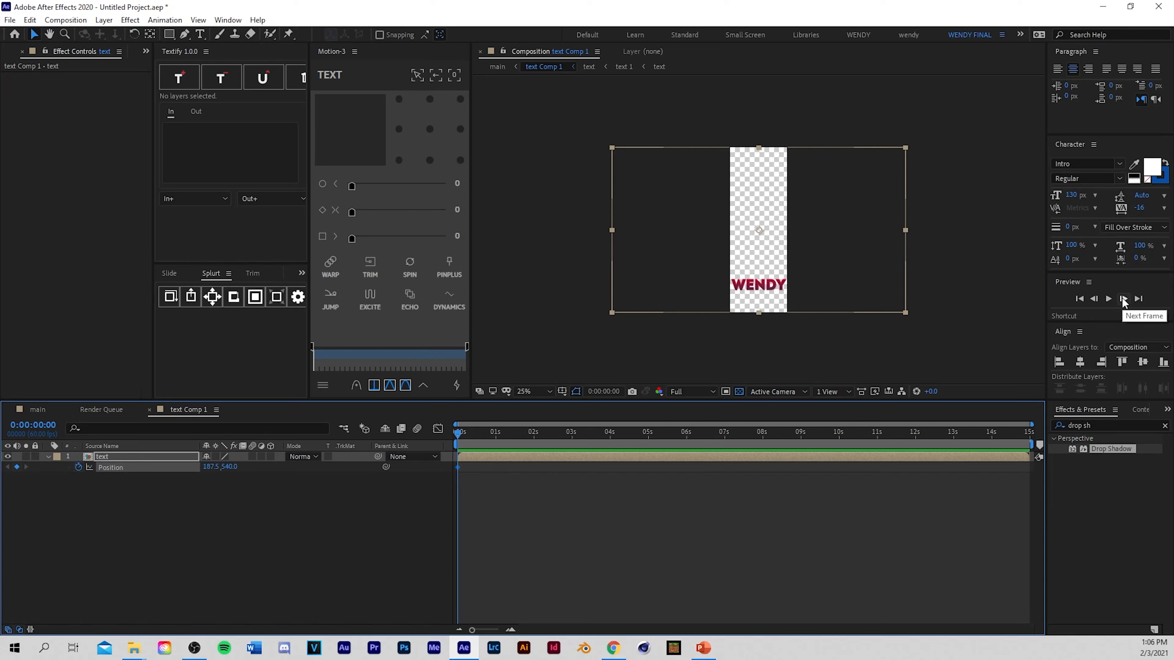
{"action": "left_click", "coordinate": [1123, 299]}
{"action": "left_click", "coordinate": [1123, 299]}
{"action": "left_click", "coordinate": [1123, 299]}
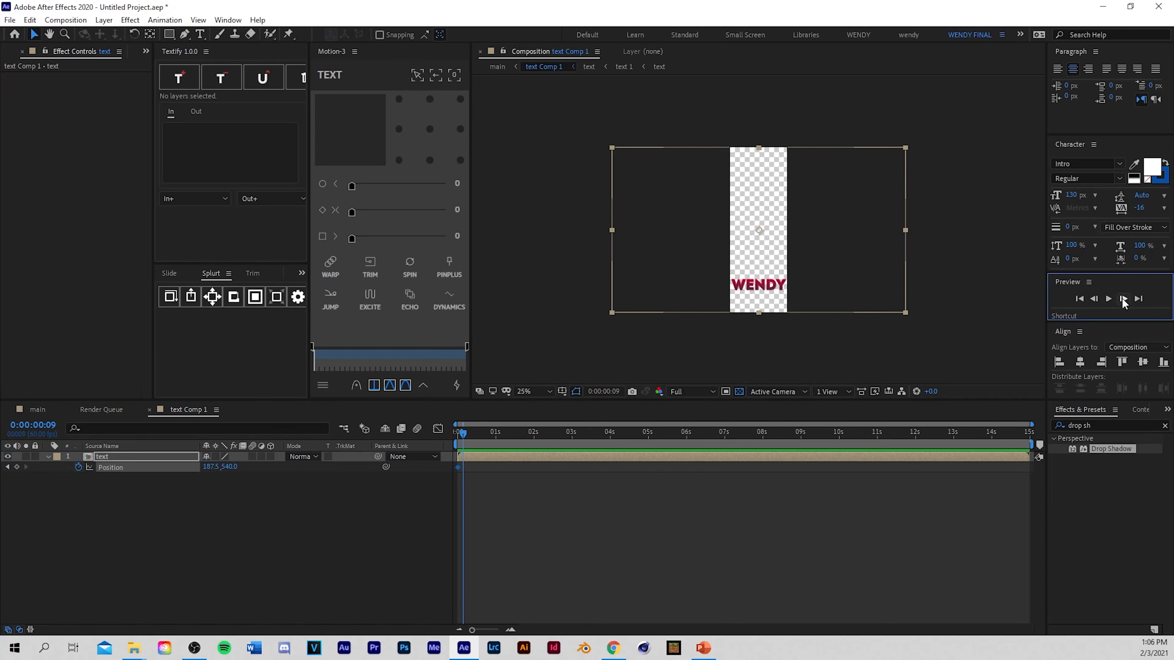
{"action": "left_click", "coordinate": [17, 467]}
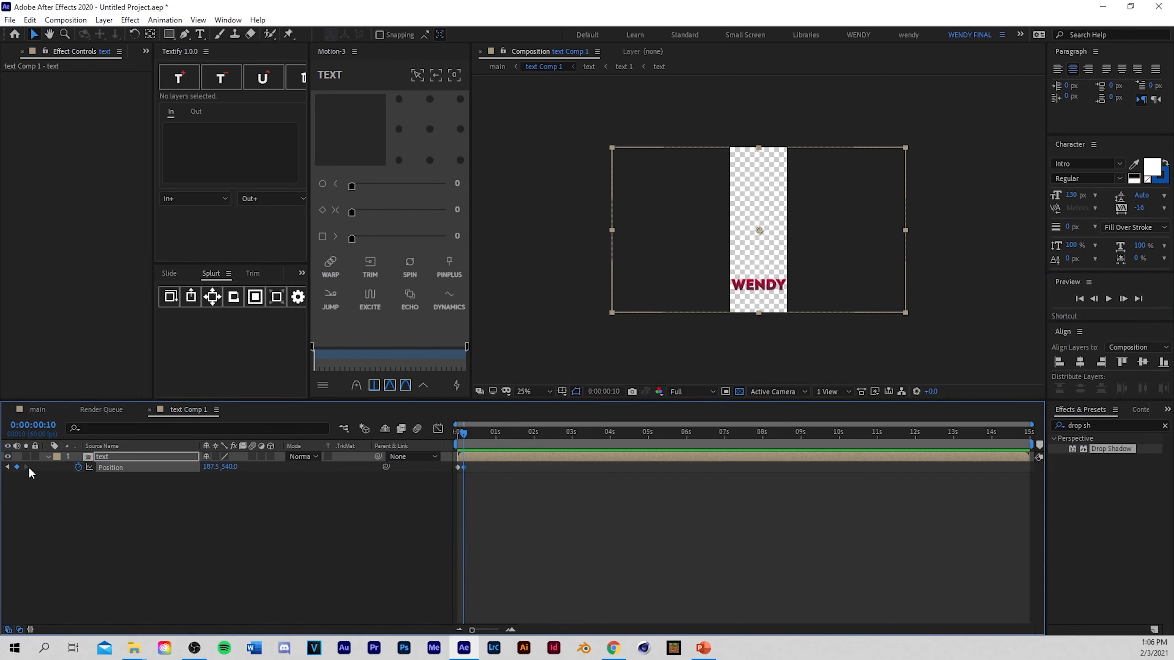
Step: Set the text's X position to -352.5 on the first keyframe so it starts outside the composition
{"action": "key", "text": "Home"}
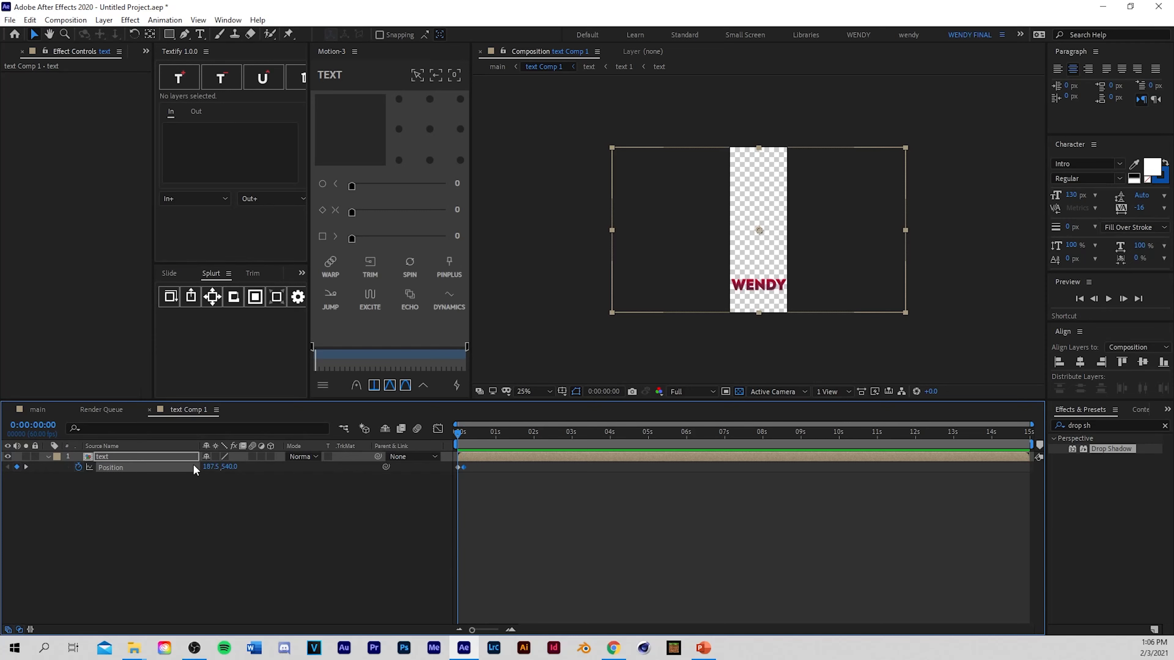
{"action": "left_click_drag", "start_coordinate": [210, 466], "coordinate": [116, 466]}
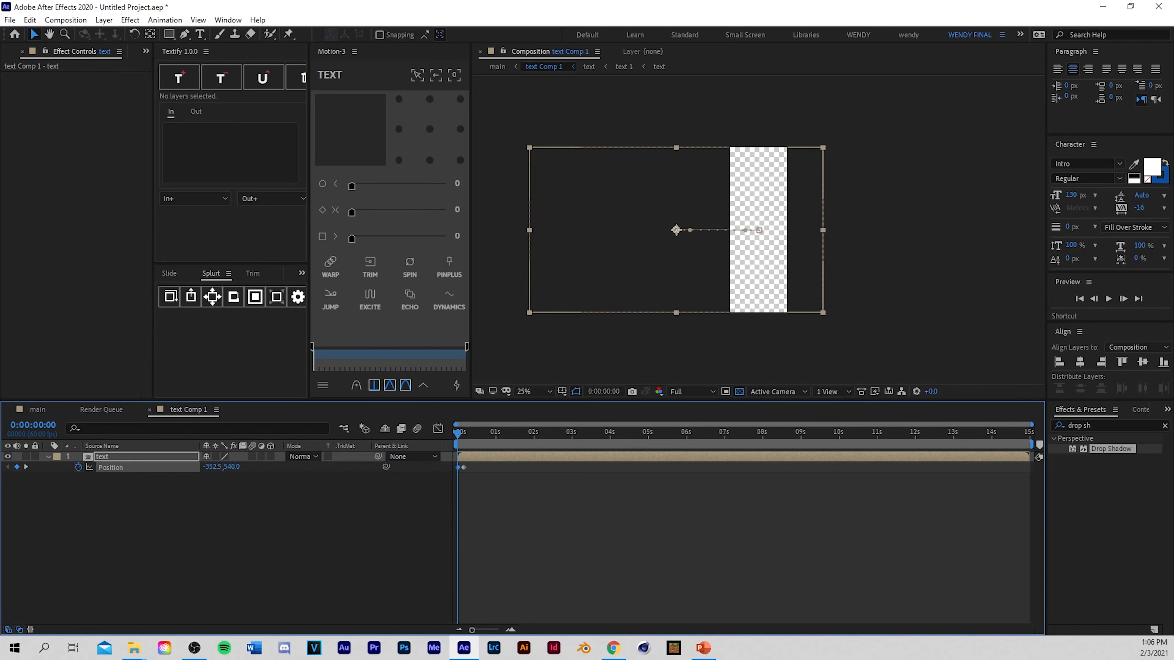
{"action": "left_click", "coordinate": [566, 558]}
{"action": "left_click_drag", "start_coordinate": [486, 437], "coordinate": [379, 481]}
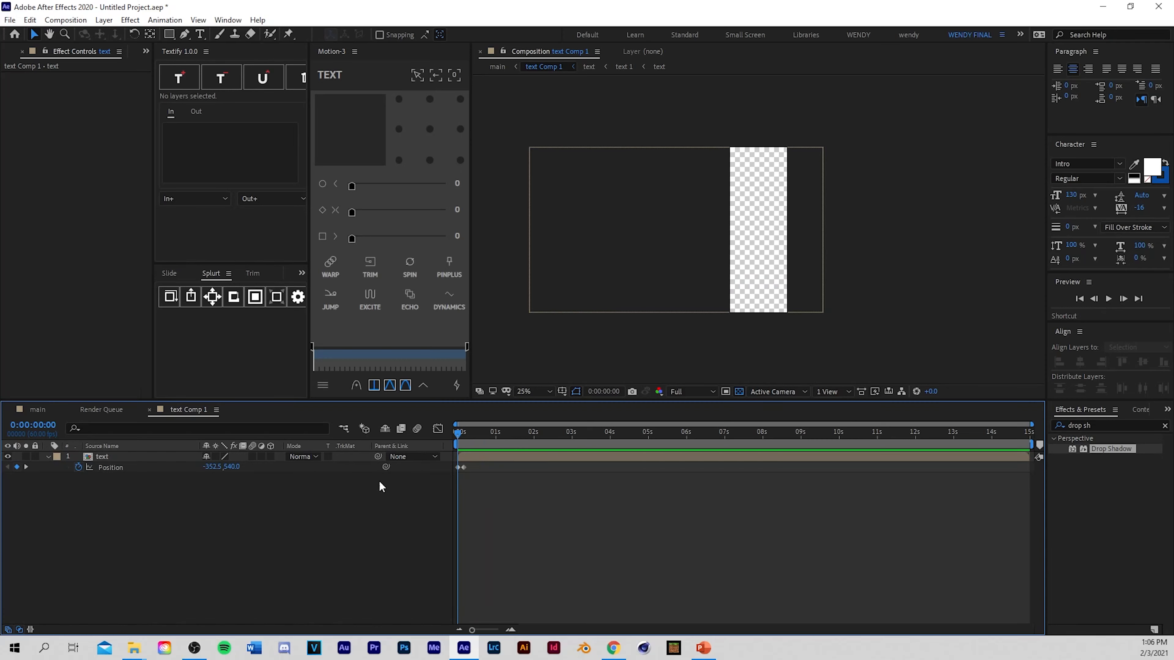
Step: Apply Easy Ease to both Position keyframes of the text layer
{"action": "left_click_drag", "start_coordinate": [489, 468], "coordinate": [451, 475]}
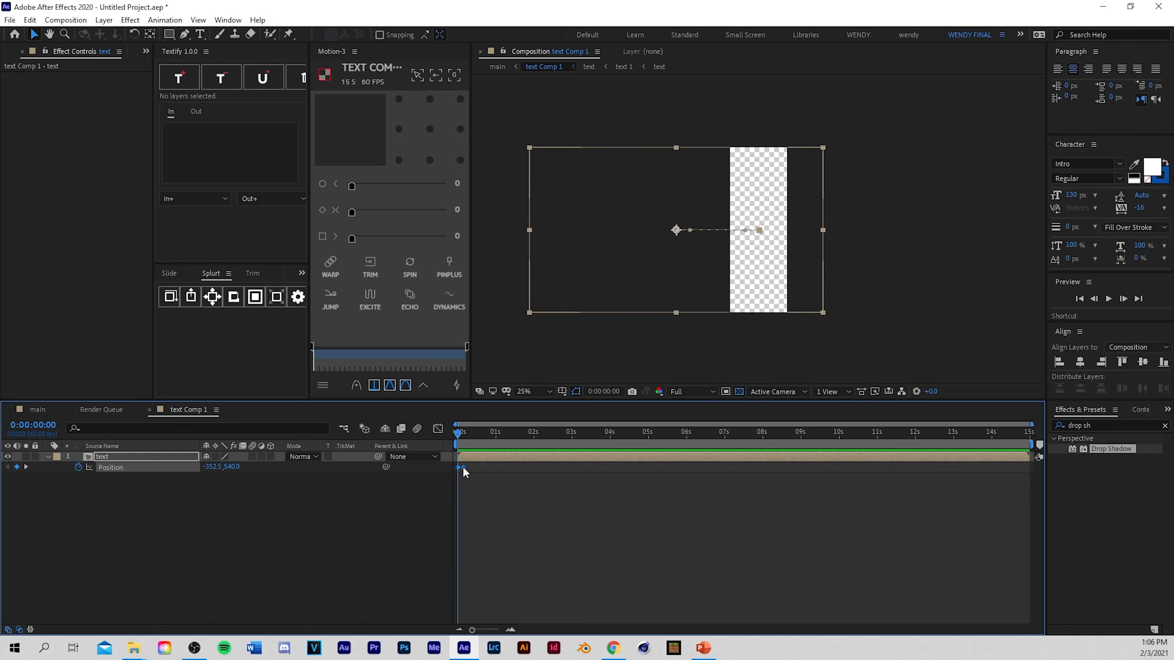
{"action": "right_click", "coordinate": [463, 466]}
{"action": "mouse_move", "coordinate": [532, 618]}
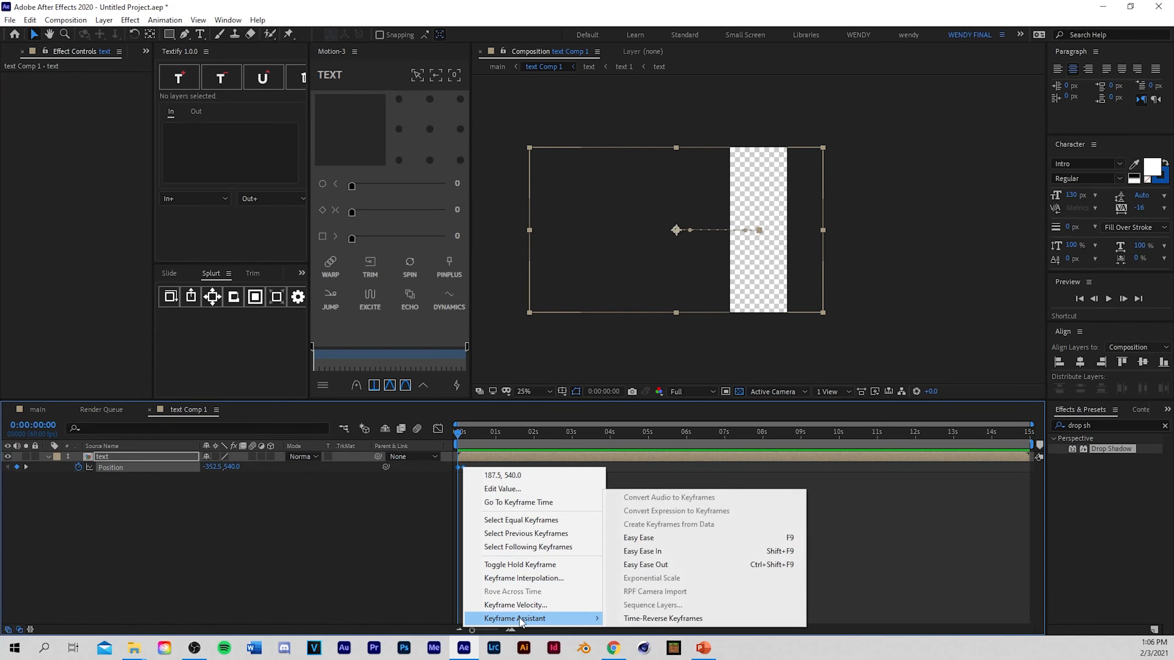
{"action": "left_click", "coordinate": [644, 551]}
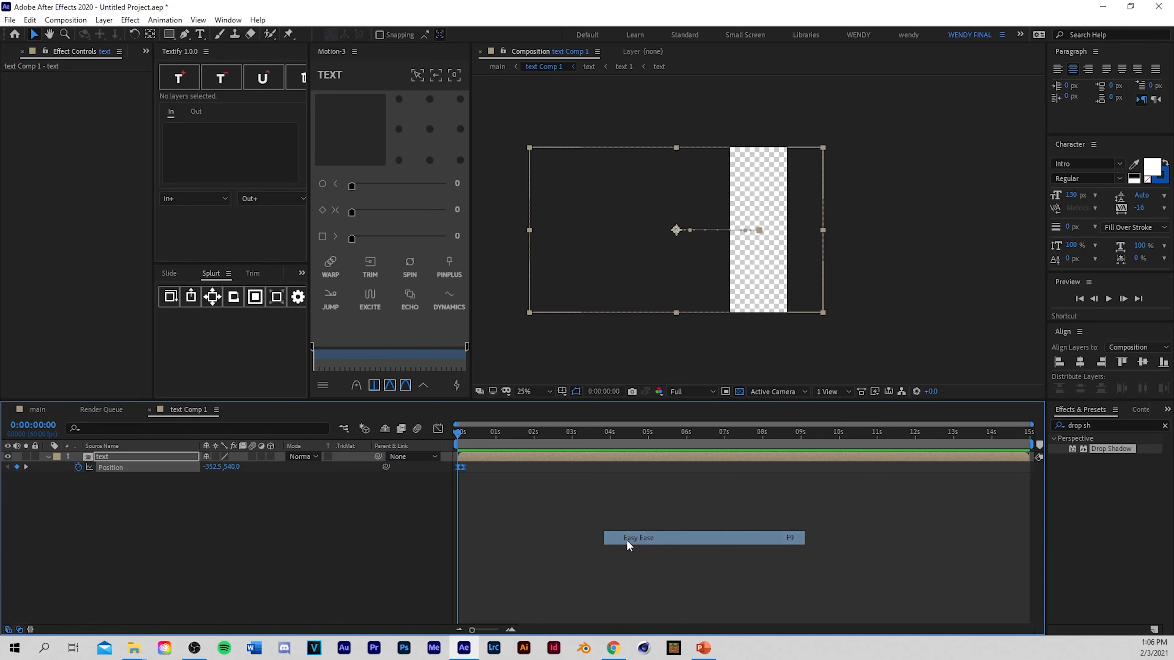
Step: Lengthen the last Position keyframe's ease handle in the speed graph so the text starts fast and slows down gradually
{"action": "left_click", "coordinate": [437, 429]}
{"action": "left_click", "coordinate": [621, 617]}
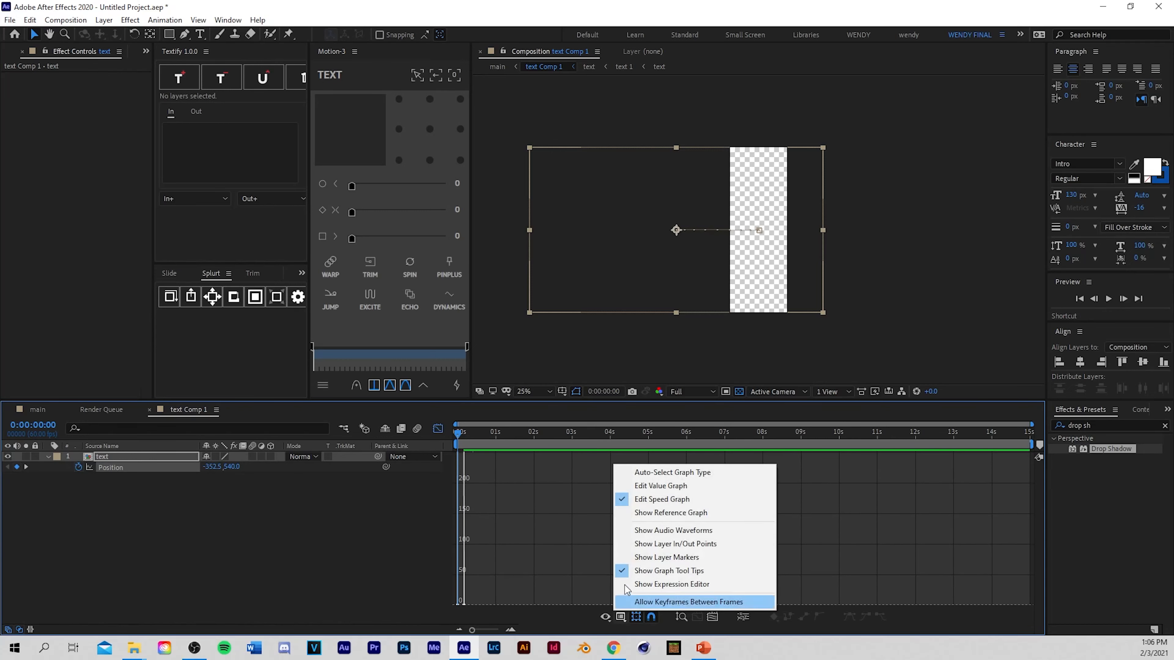
{"action": "left_click", "coordinate": [647, 500]}
{"action": "left_click", "coordinate": [713, 618]}
{"action": "left_click_drag", "start_coordinate": [795, 546], "coordinate": [580, 555]}
Step: Preview the text's slide-in with the reshaped speed curve and leave the graph view
{"action": "key", "text": "space"}
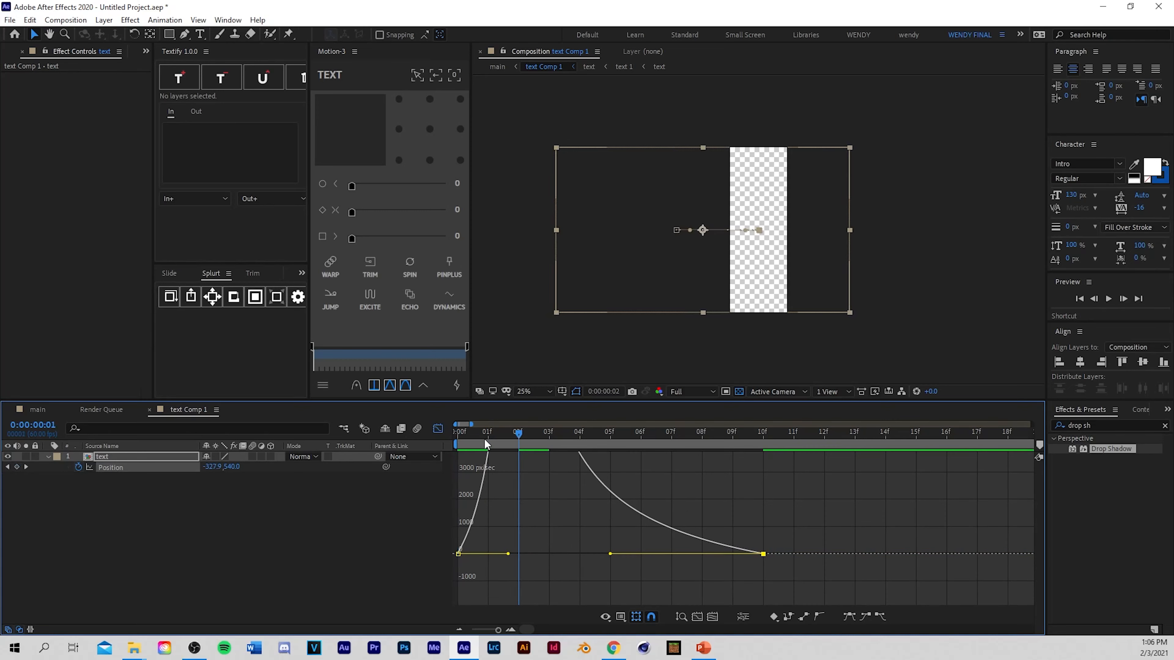
{"action": "key", "text": "space"}
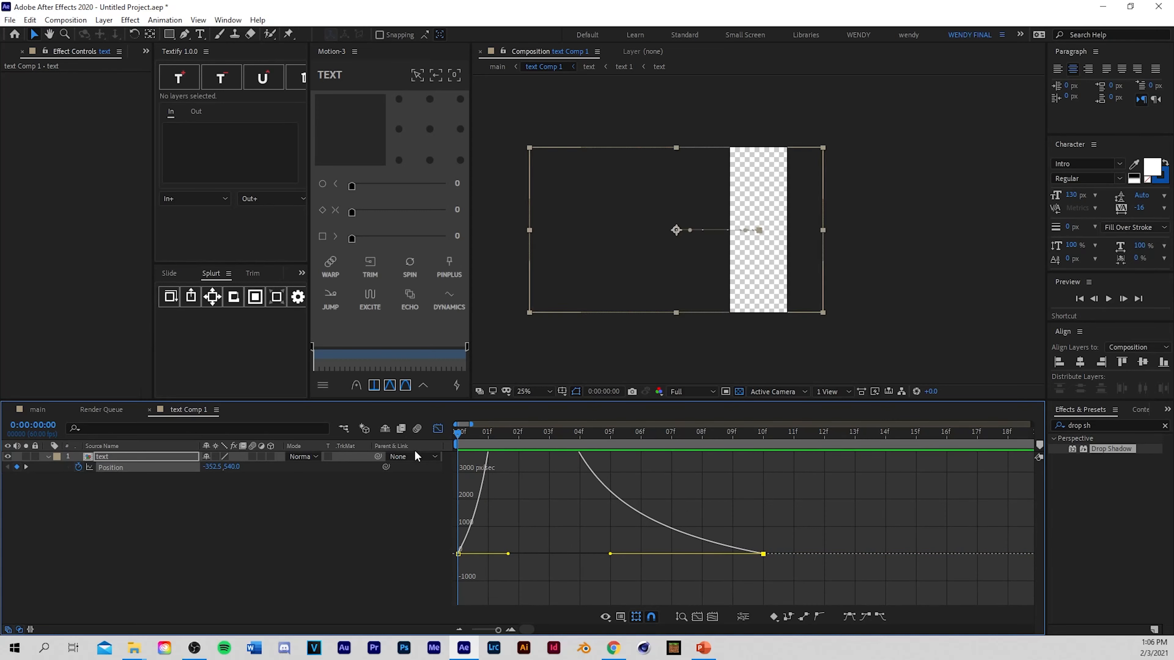
{"action": "key", "text": "space"}
{"action": "left_click", "coordinate": [438, 427]}
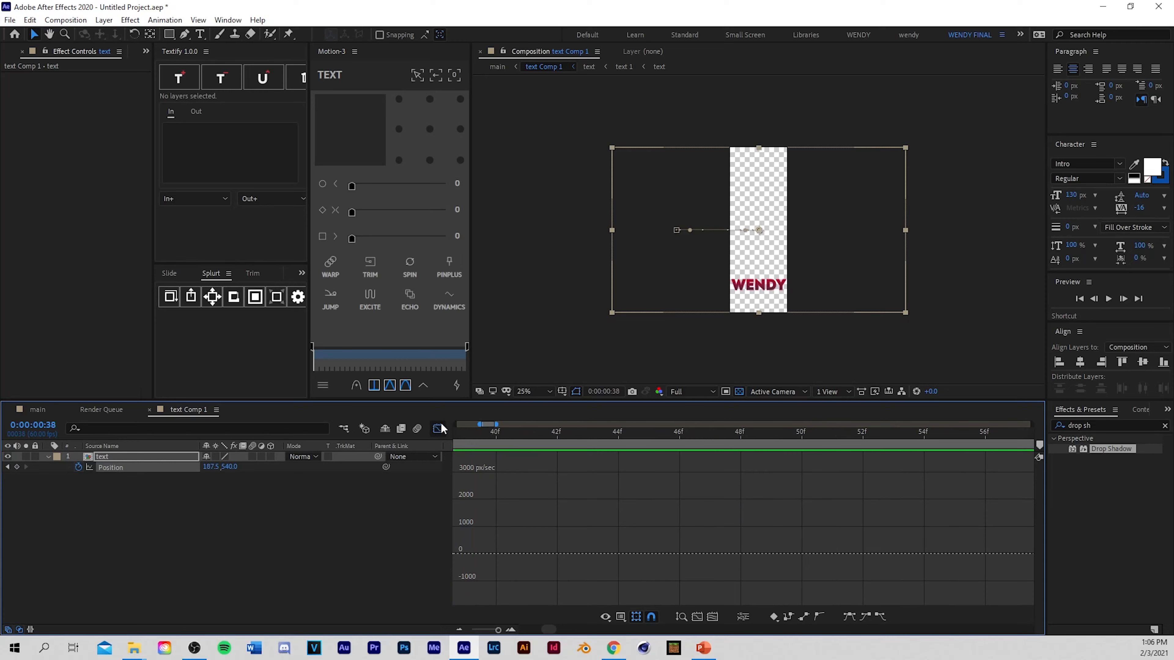
Step: Move the text layer's second Position keyframe to frame 20 to lengthen the slide-in
{"action": "left_click_drag", "start_coordinate": [497, 630], "coordinate": [467, 637]}
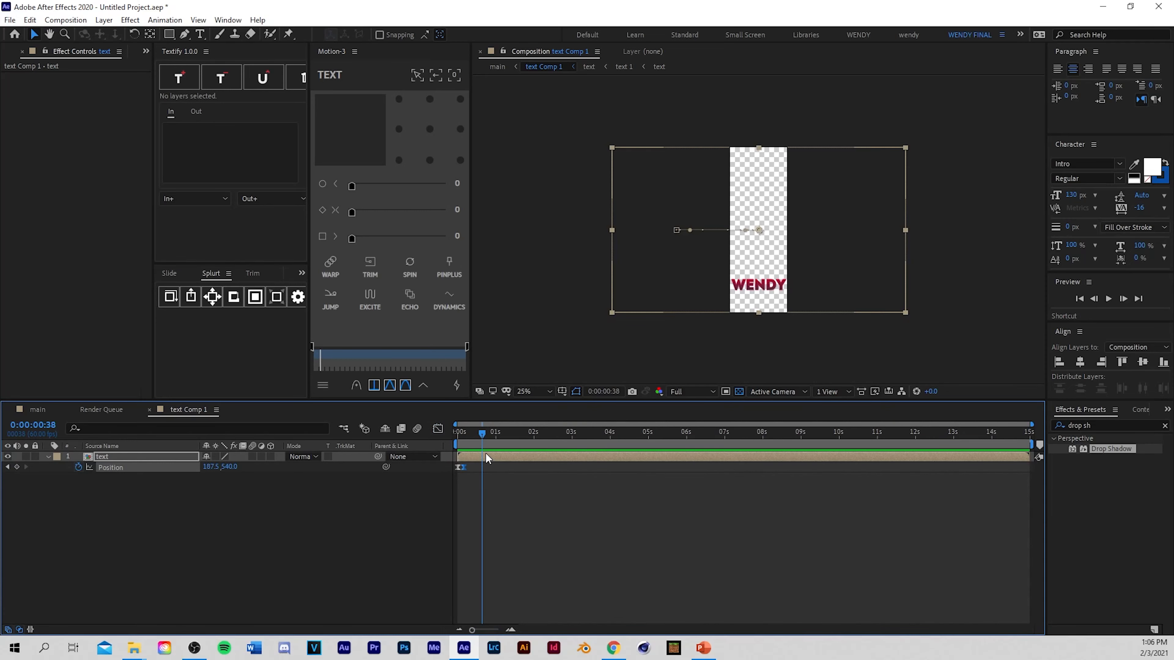
{"action": "key", "text": "Home"}
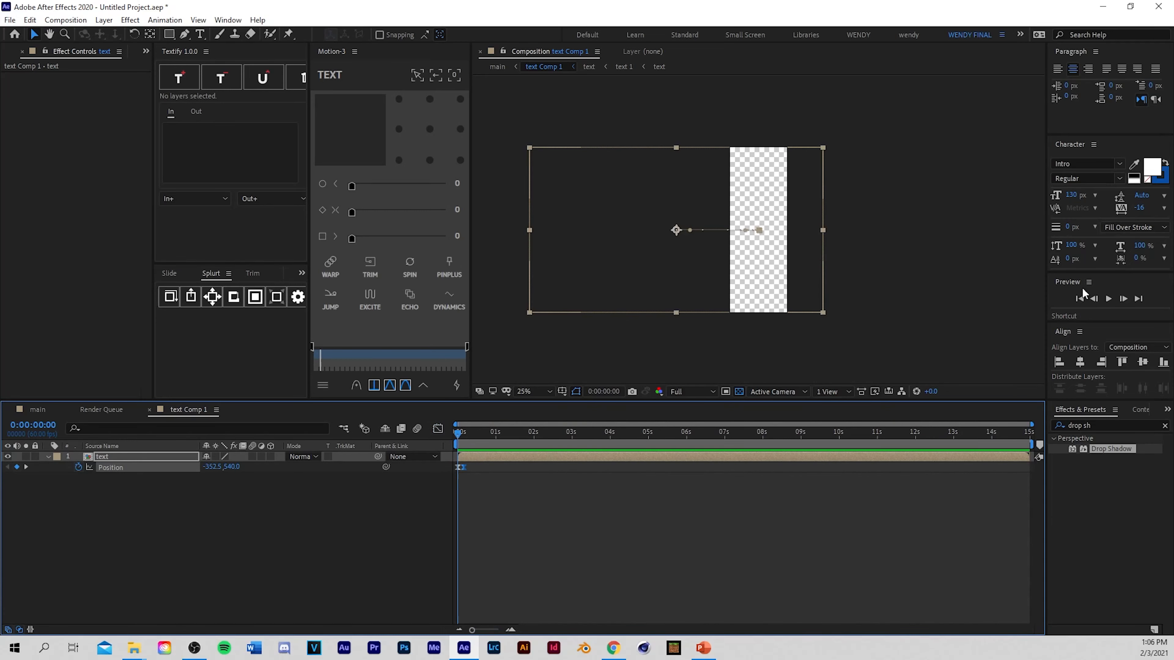
{"action": "left_click", "coordinate": [1108, 299]}
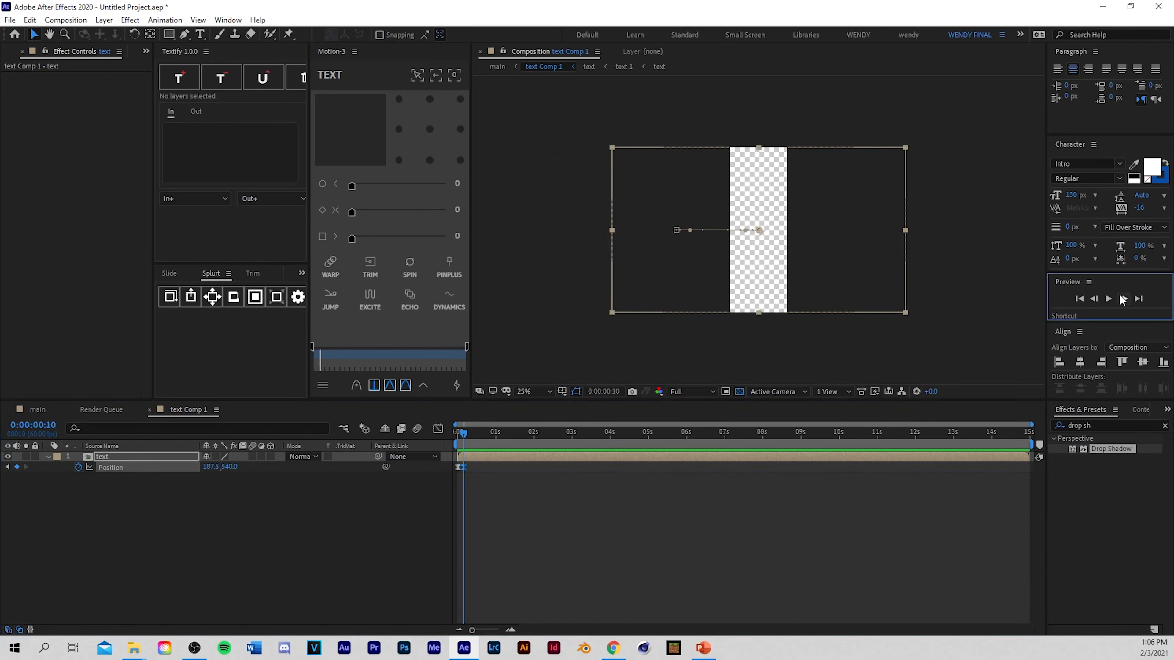
{"action": "left_click_drag", "start_coordinate": [463, 467], "coordinate": [446, 436]}
{"action": "left_click", "coordinate": [541, 511]}
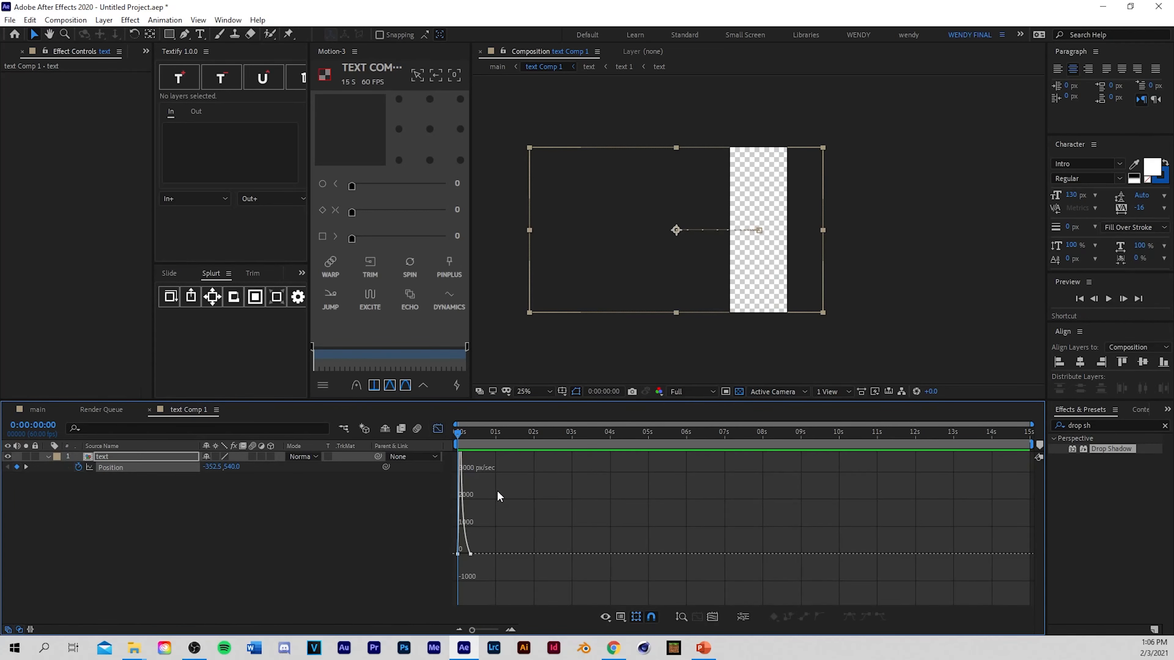
Step: Check the speed curve, then set the Motion-3 easing of both Position keyframes to 54, 50 and 85
{"action": "left_click", "coordinate": [437, 428]}
{"action": "left_click", "coordinate": [743, 618]}
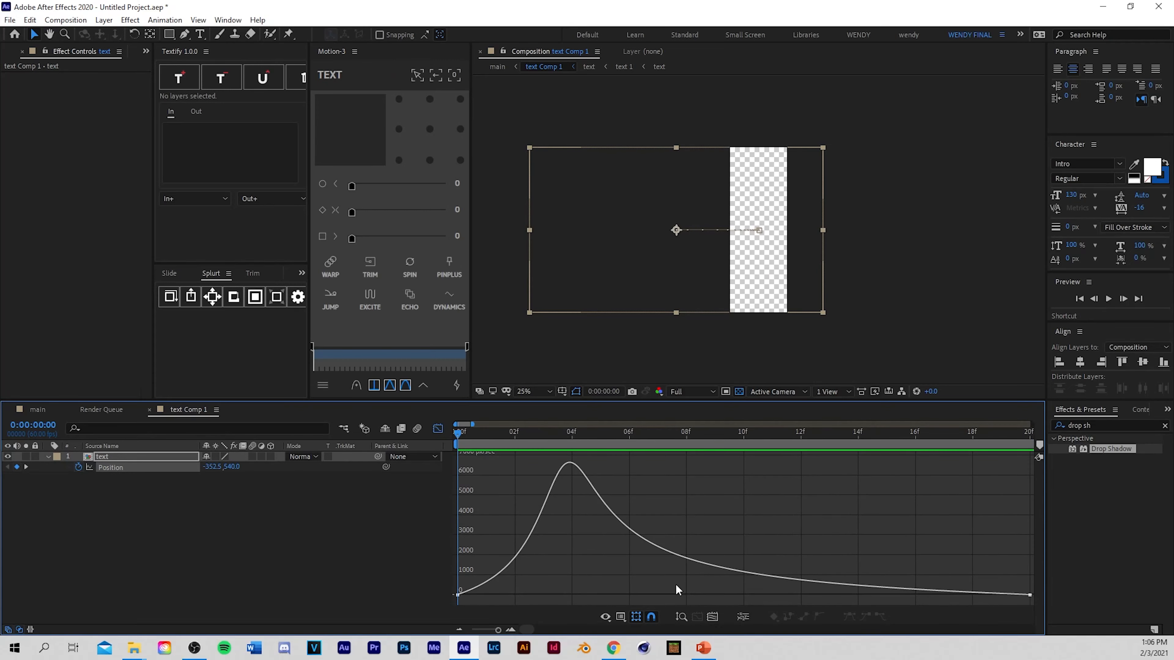
{"action": "left_click_drag", "start_coordinate": [496, 627], "coordinate": [497, 636]}
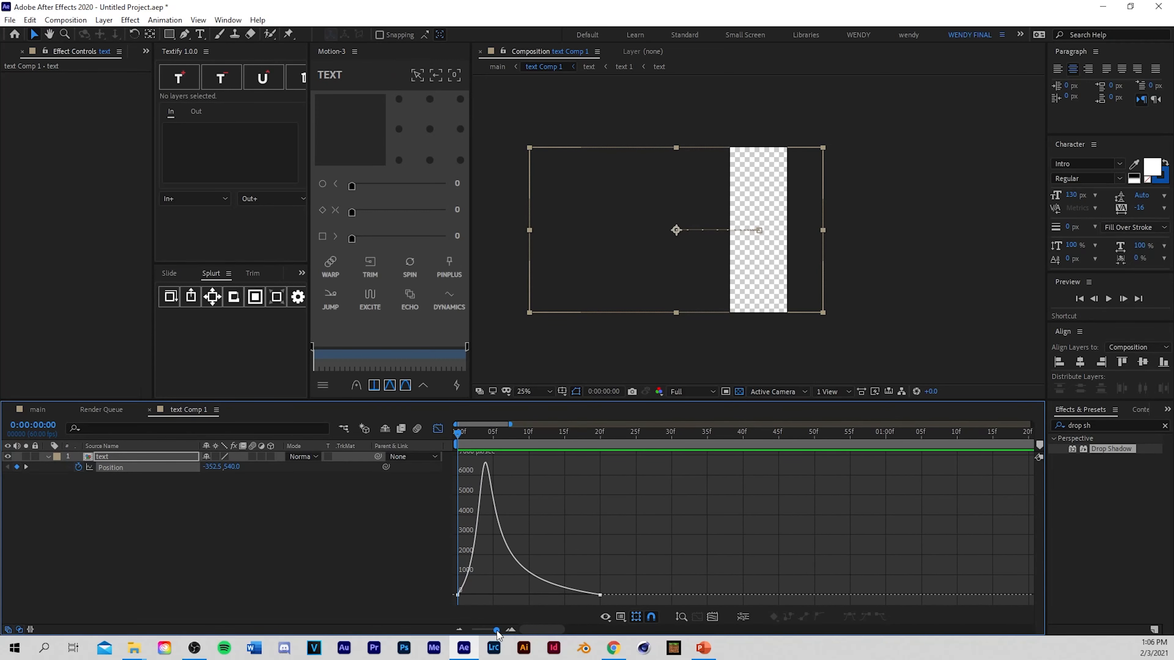
{"action": "left_click", "coordinate": [438, 429]}
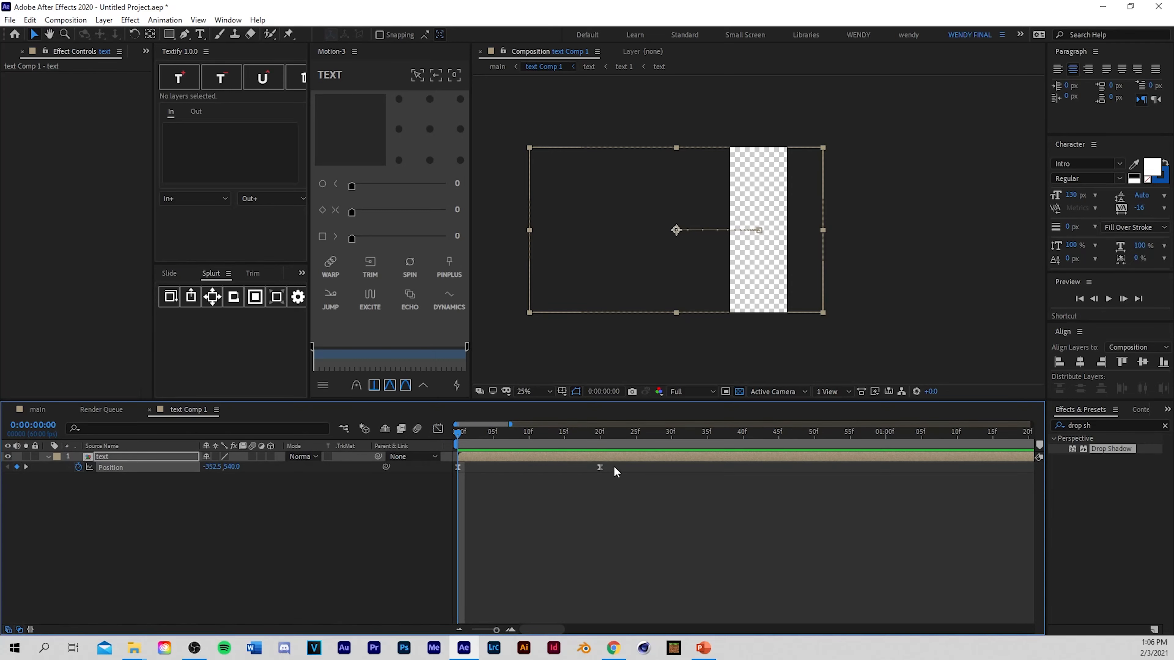
{"action": "left_click_drag", "start_coordinate": [614, 471], "coordinate": [451, 483]}
{"action": "left_click", "coordinate": [397, 214]}
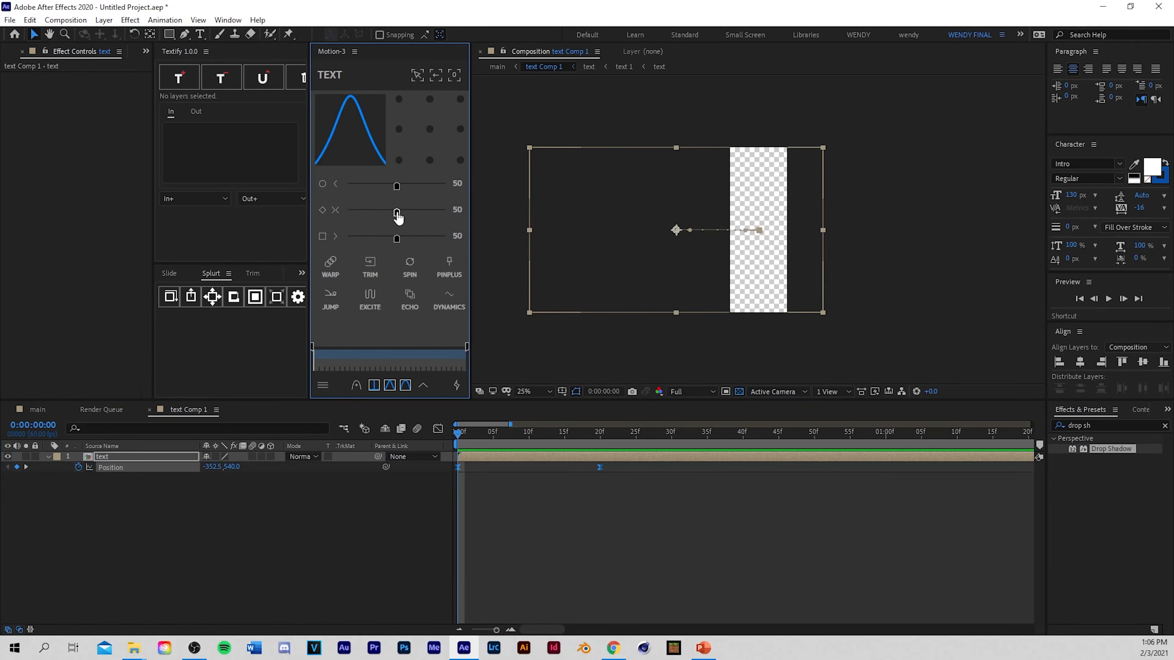
{"action": "left_click_drag", "start_coordinate": [397, 239], "coordinate": [428, 239]}
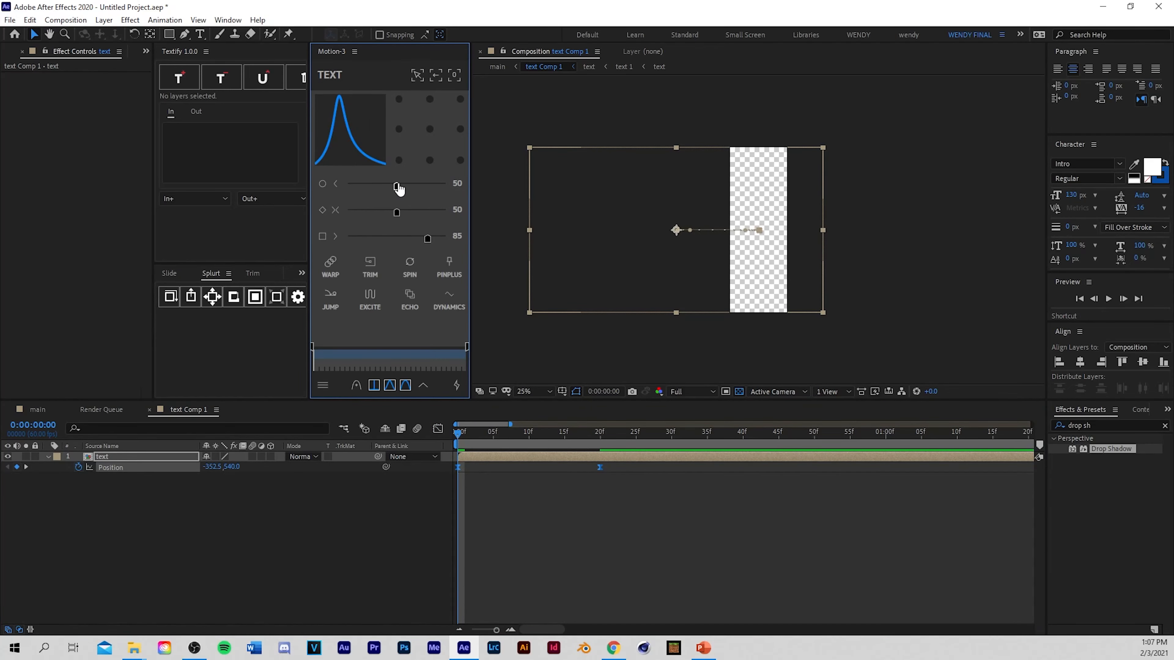
{"action": "left_click_drag", "start_coordinate": [398, 189], "coordinate": [402, 188]}
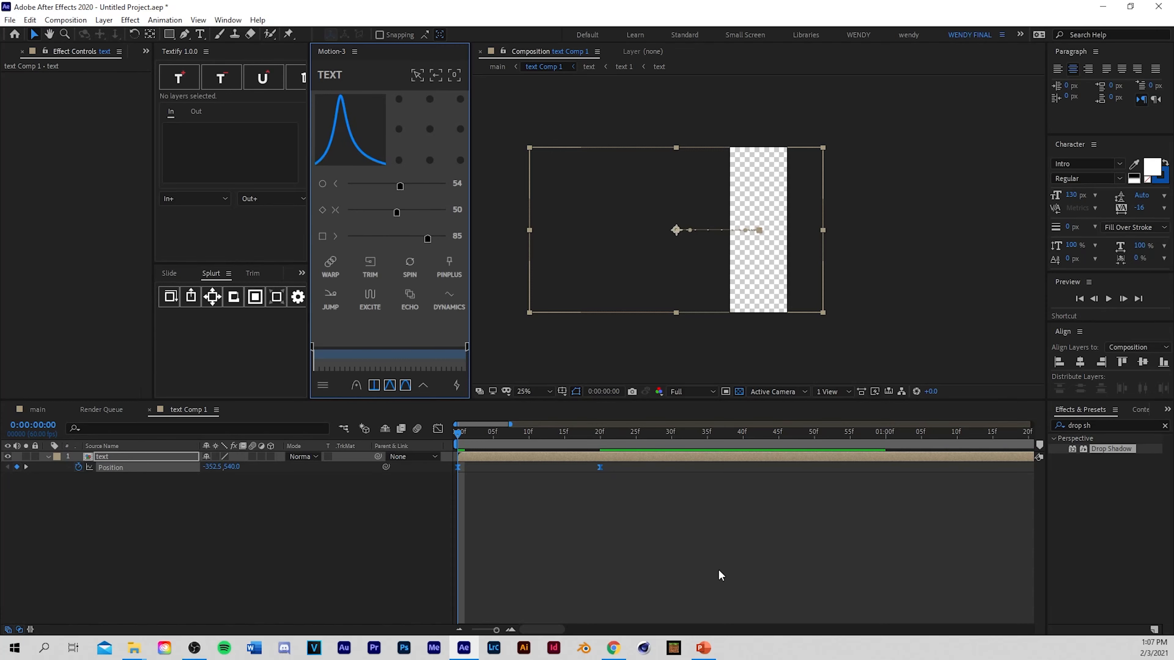
Step: Preview the text's slide-in in text Comp 1 with the Motion-3 easing
{"action": "left_click", "coordinate": [637, 538]}
{"action": "key", "text": "space"}
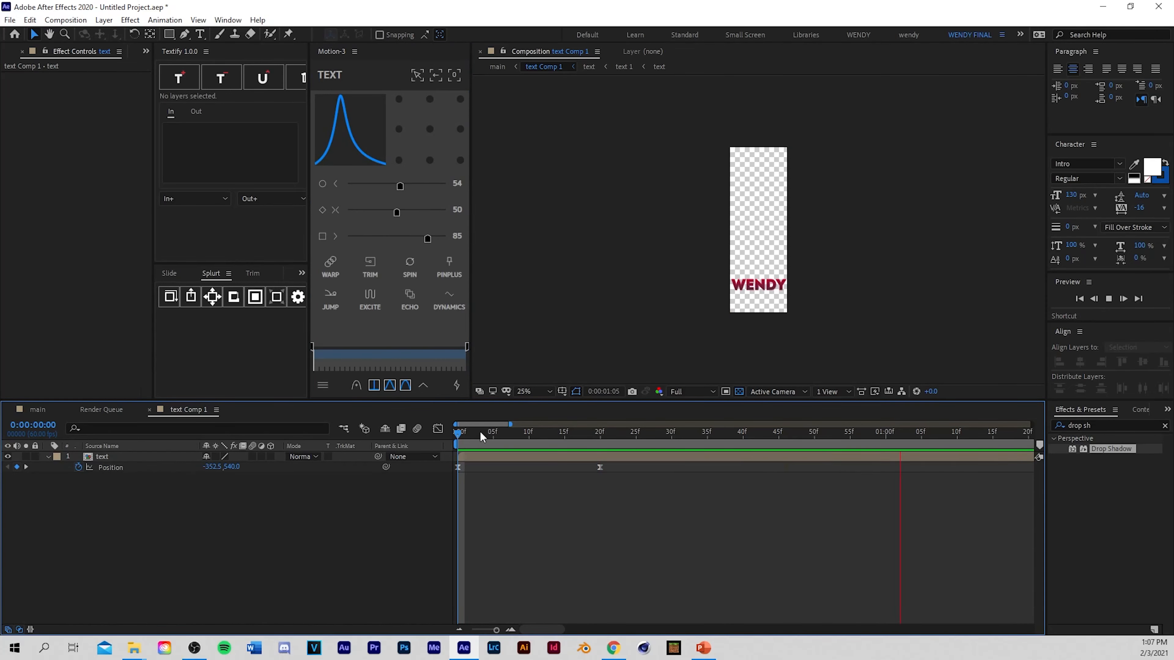
{"action": "key", "text": "space"}
Step: Enable motion blur for the text layer in text Comp 1 and for the text Comp 1 layer in the main composition
{"action": "left_click", "coordinate": [619, 467]}
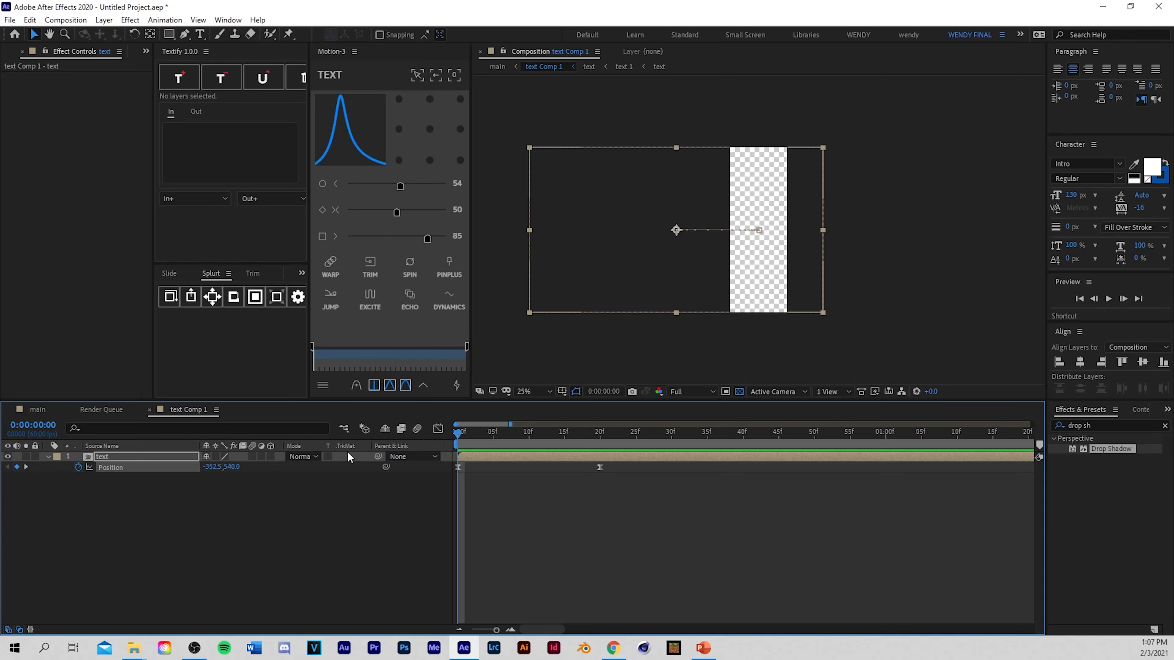
{"action": "left_click", "coordinate": [252, 456]}
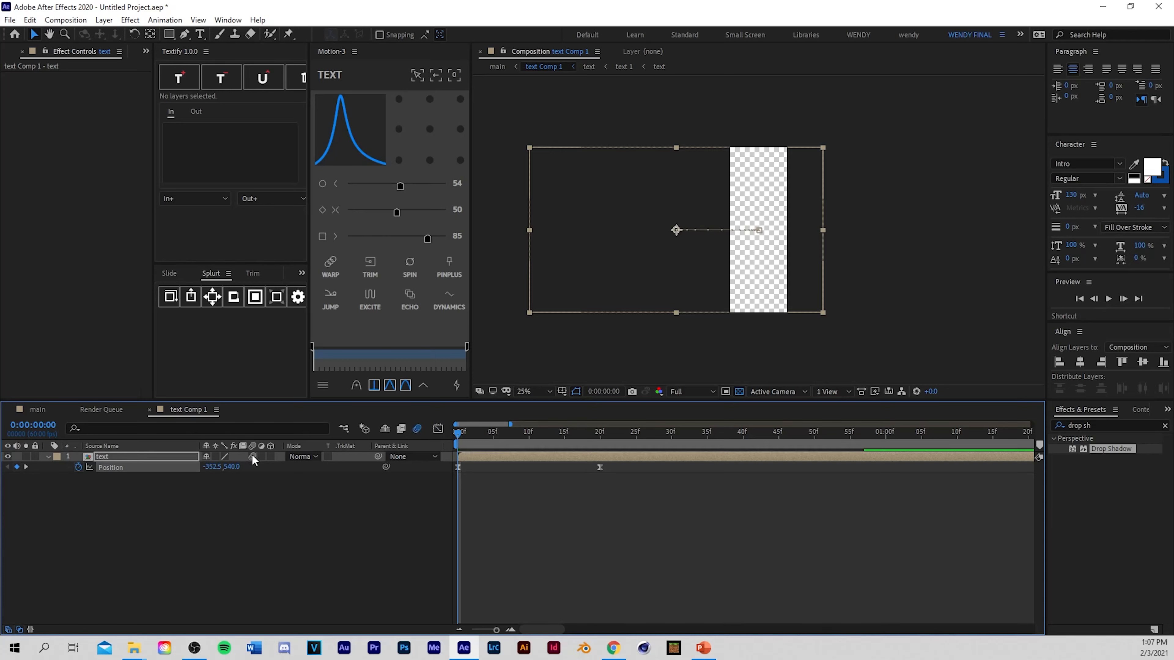
{"action": "left_click", "coordinate": [417, 429]}
{"action": "left_click", "coordinate": [37, 410]}
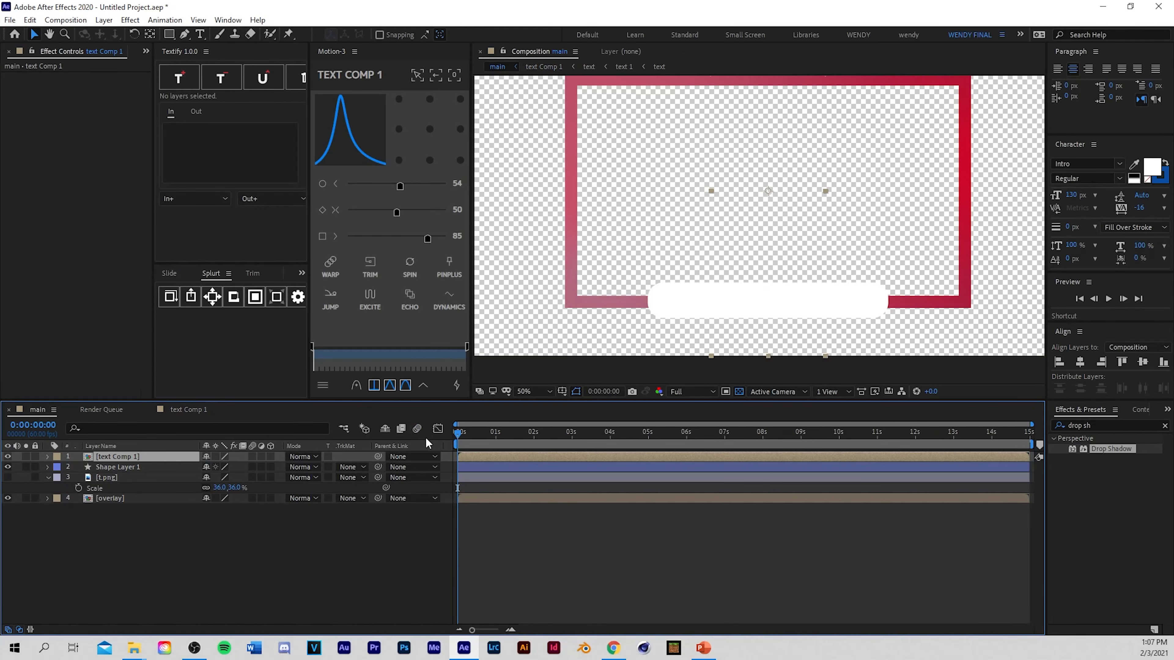
{"action": "left_click", "coordinate": [252, 457]}
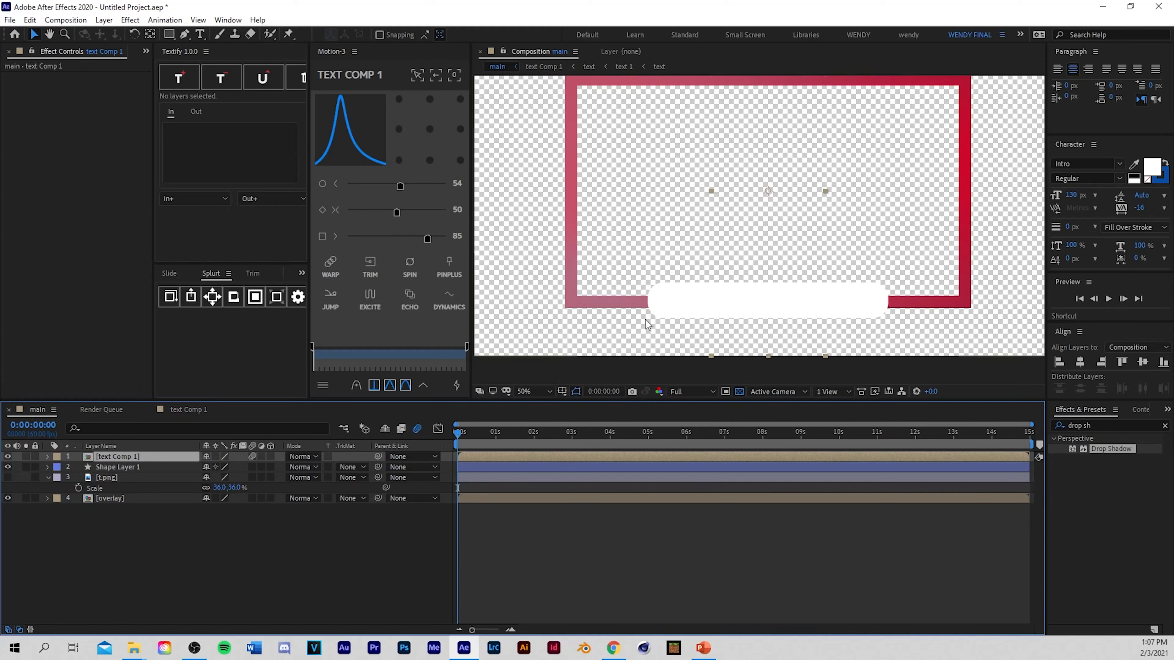
Step: Preview the motion-blurred text sliding in over the white bar in the main composition
{"action": "left_click", "coordinate": [563, 556]}
{"action": "key", "text": "space"}
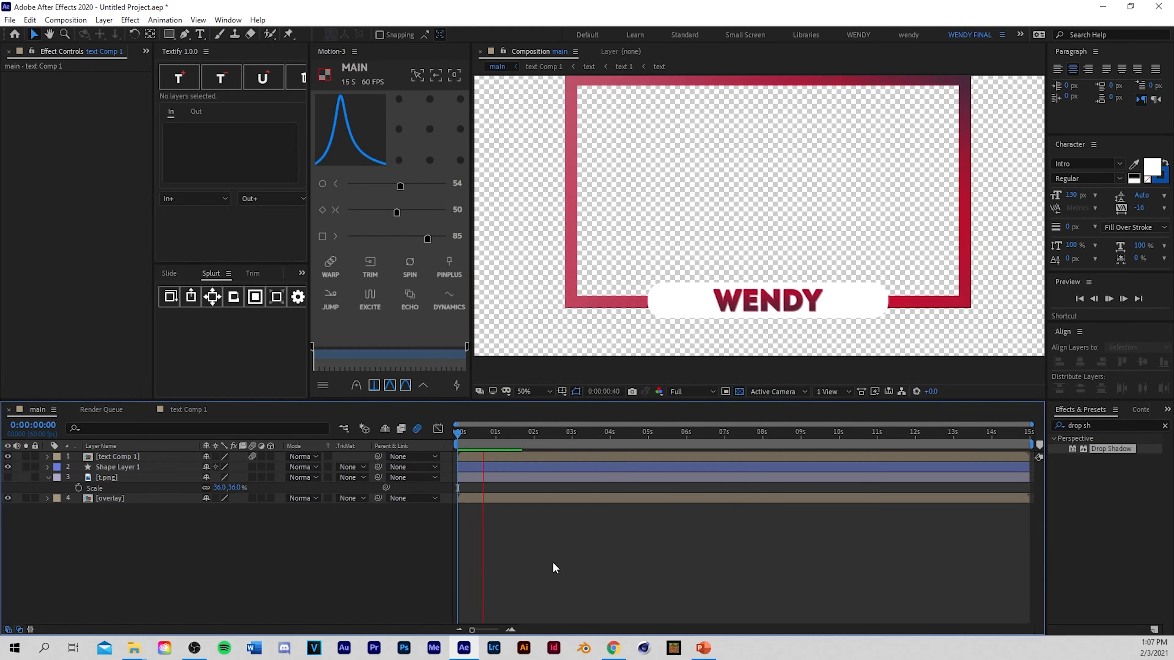
{"action": "left_click_drag", "start_coordinate": [556, 435], "coordinate": [435, 495]}
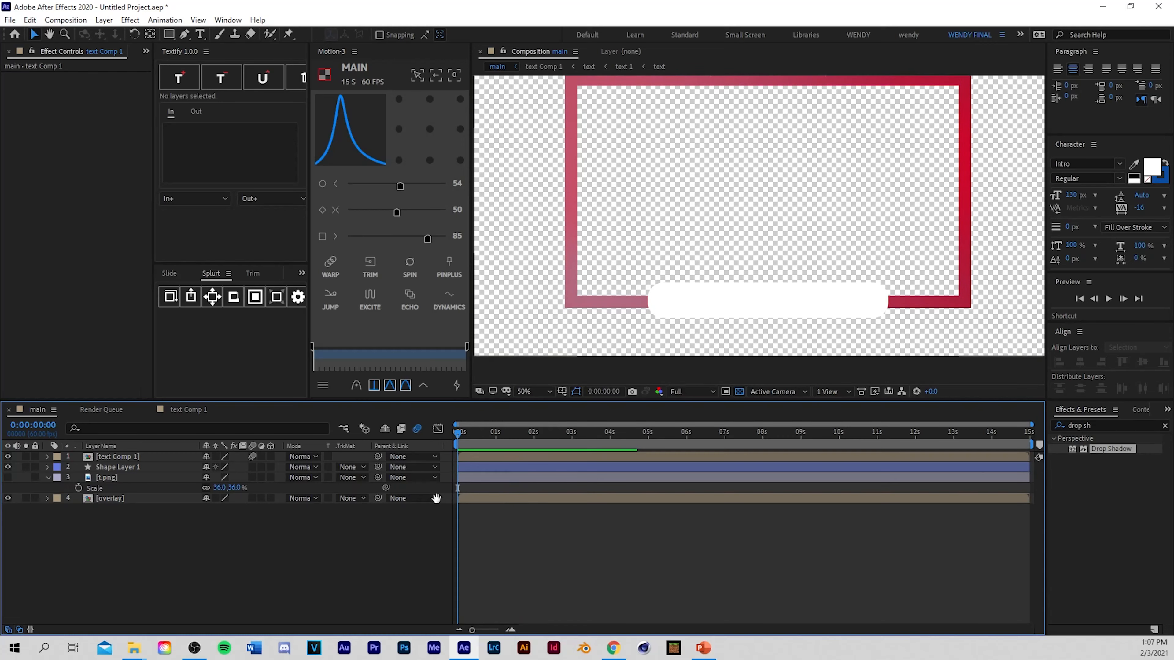
{"action": "key", "text": "space"}
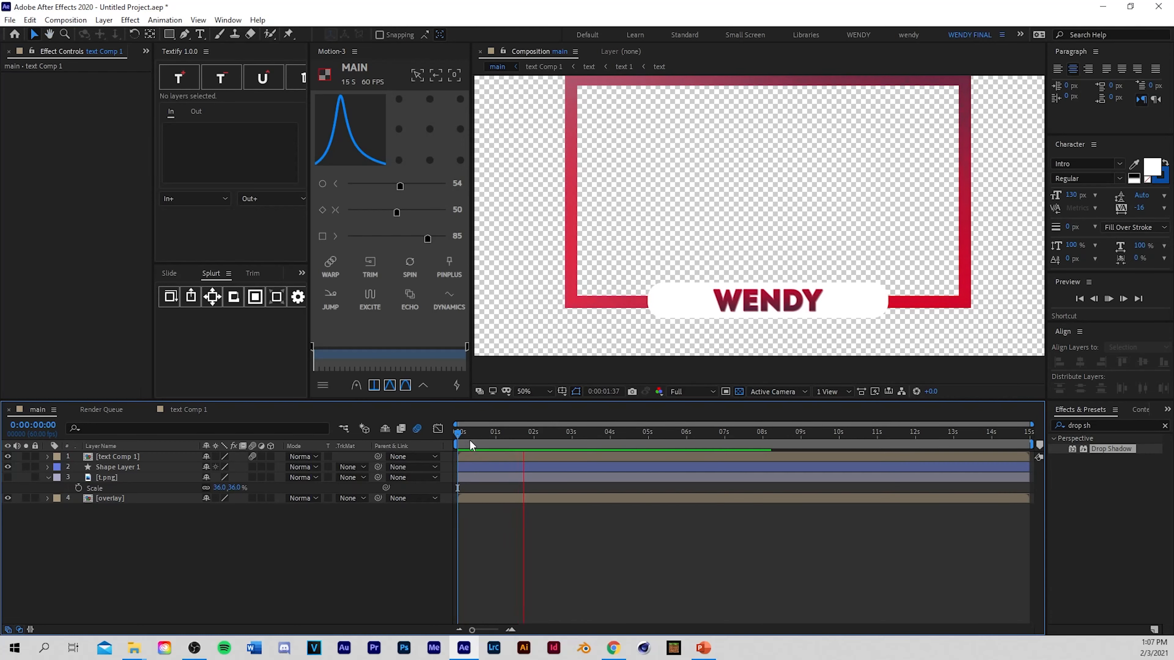
{"action": "key", "text": "space"}
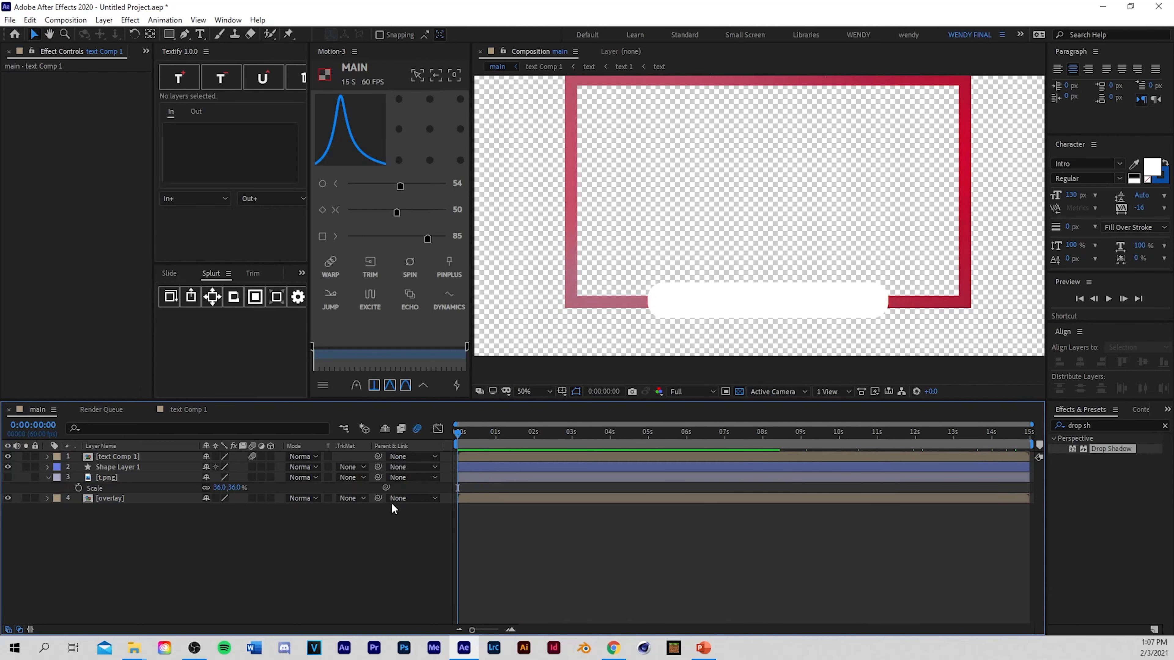
{"action": "key", "text": "space"}
{"action": "key", "text": "space"}
Step: Add Position keyframes for the text layer in text Comp 1 at 0:00:14:59 and 0:00:14:39, keeping its current position
{"action": "left_click", "coordinate": [203, 408]}
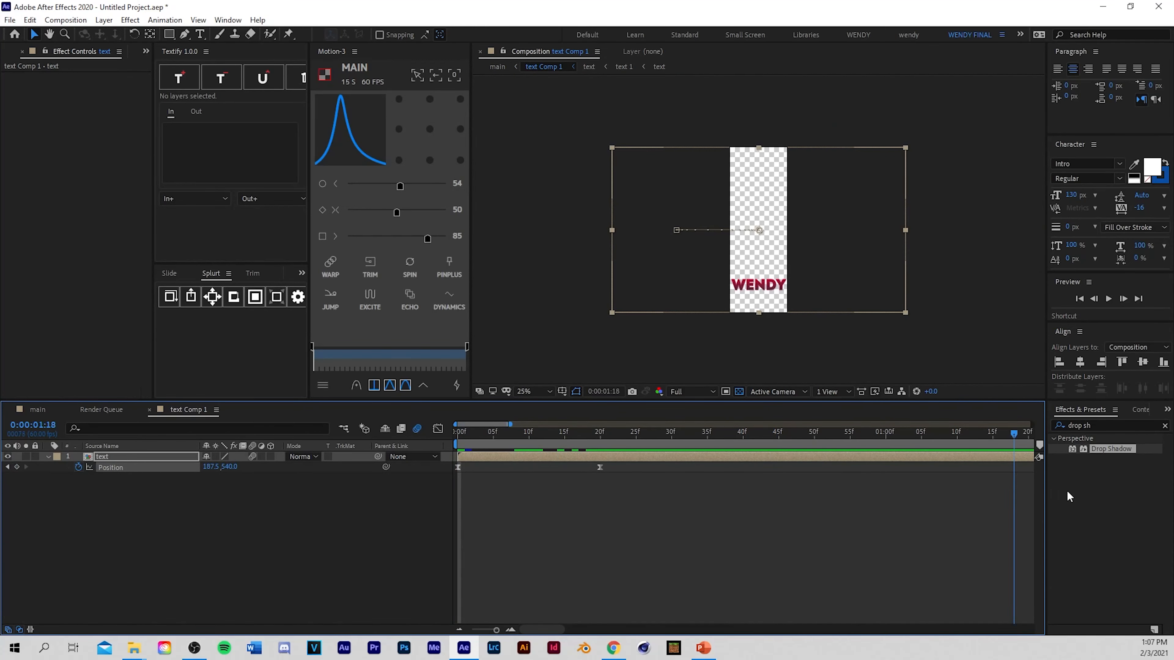
{"action": "left_click_drag", "start_coordinate": [949, 491], "coordinate": [913, 461]}
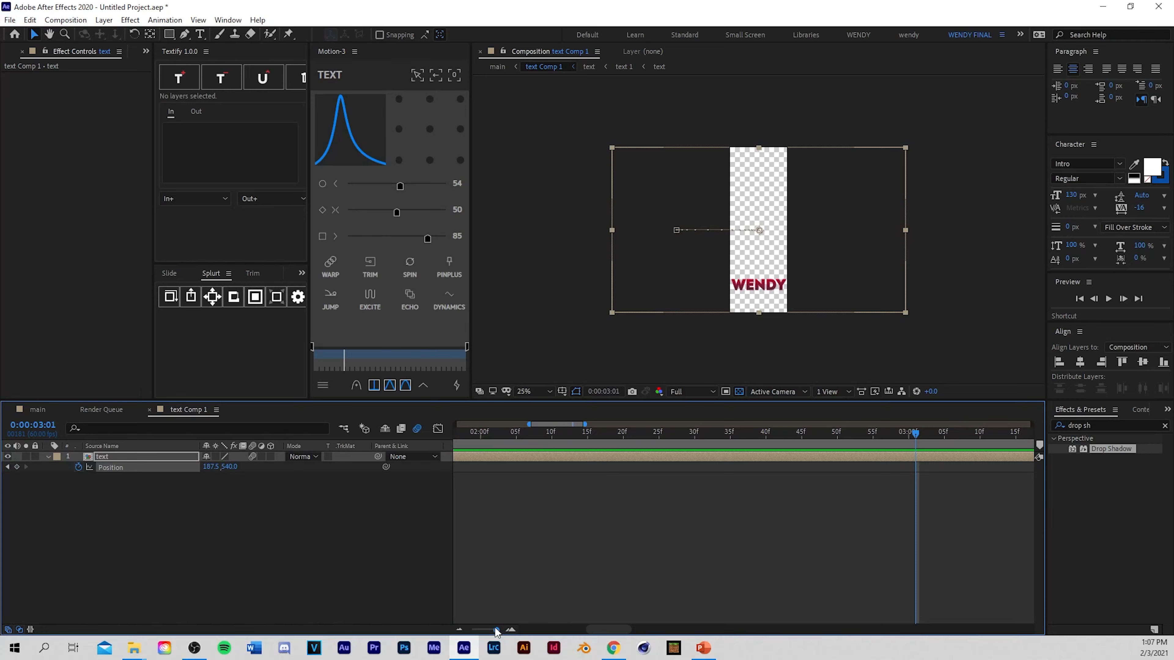
{"action": "key", "text": "d"}
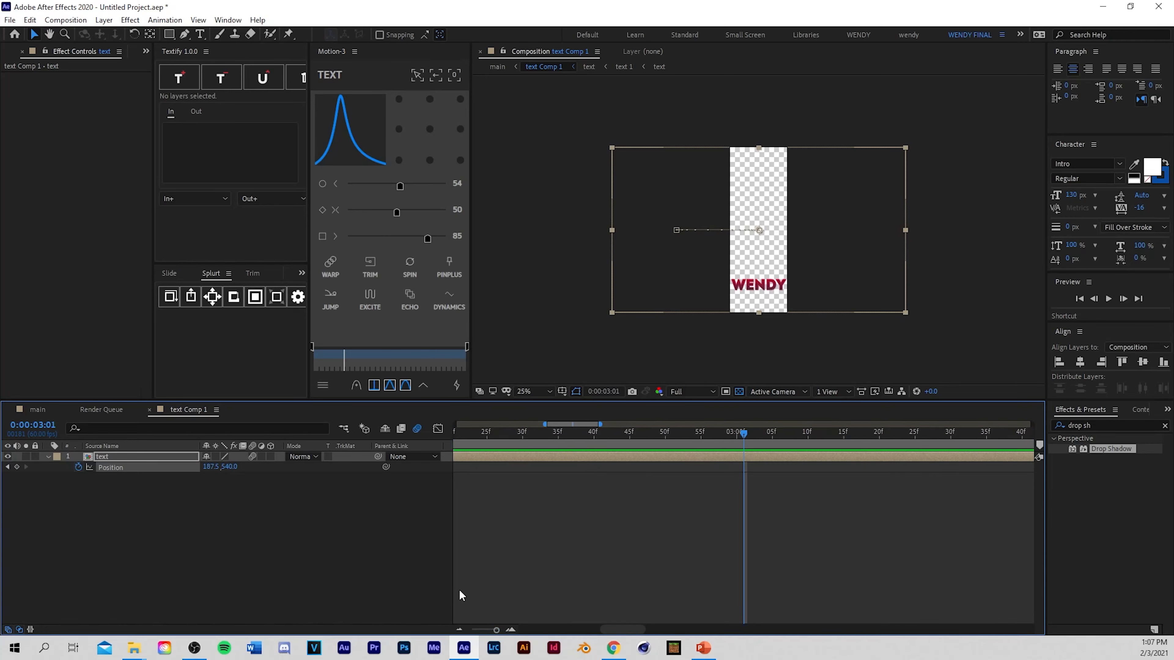
{"action": "left_click_drag", "start_coordinate": [497, 630], "coordinate": [426, 630]}
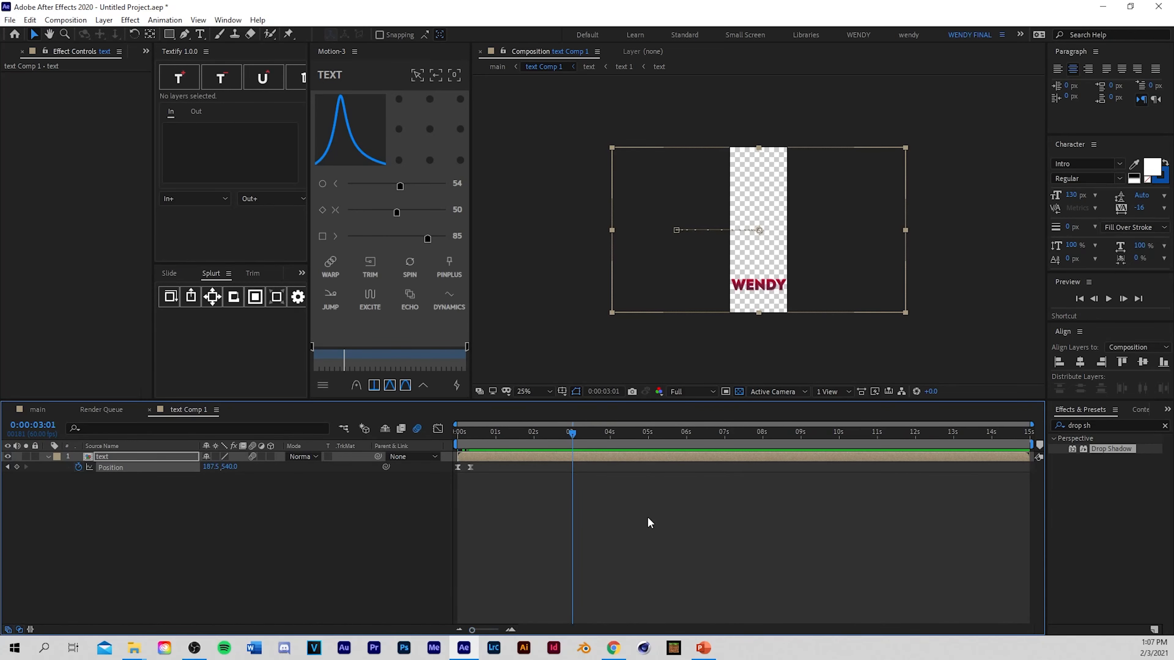
{"action": "left_click_drag", "start_coordinate": [708, 439], "coordinate": [1033, 479]}
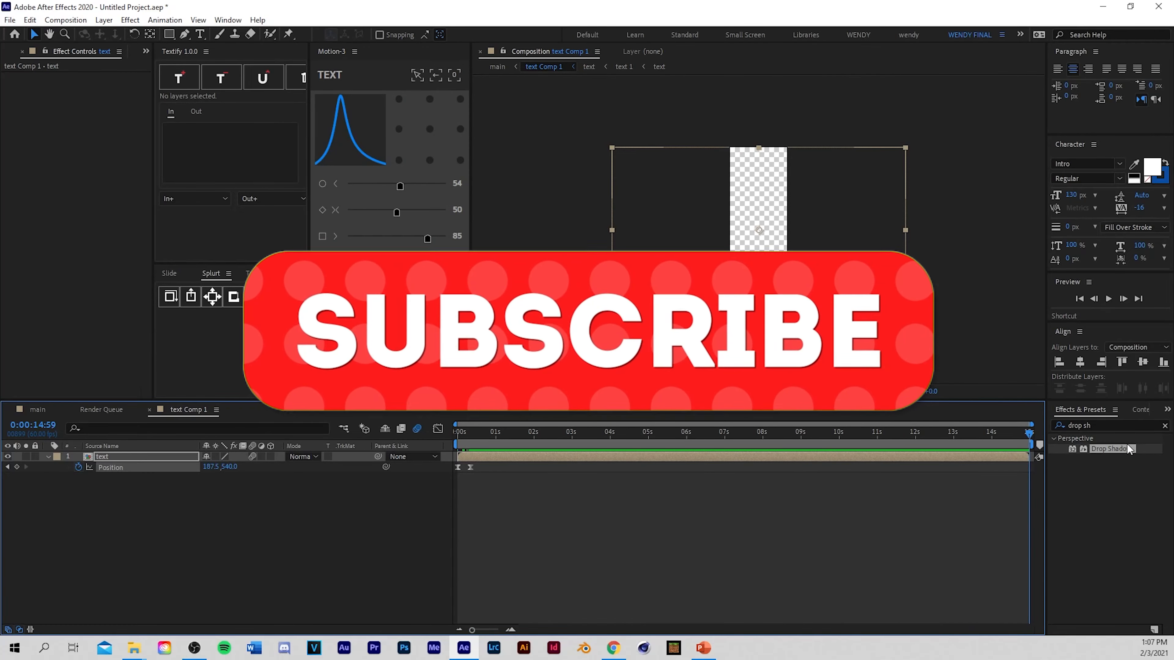
{"action": "left_click", "coordinate": [78, 467]}
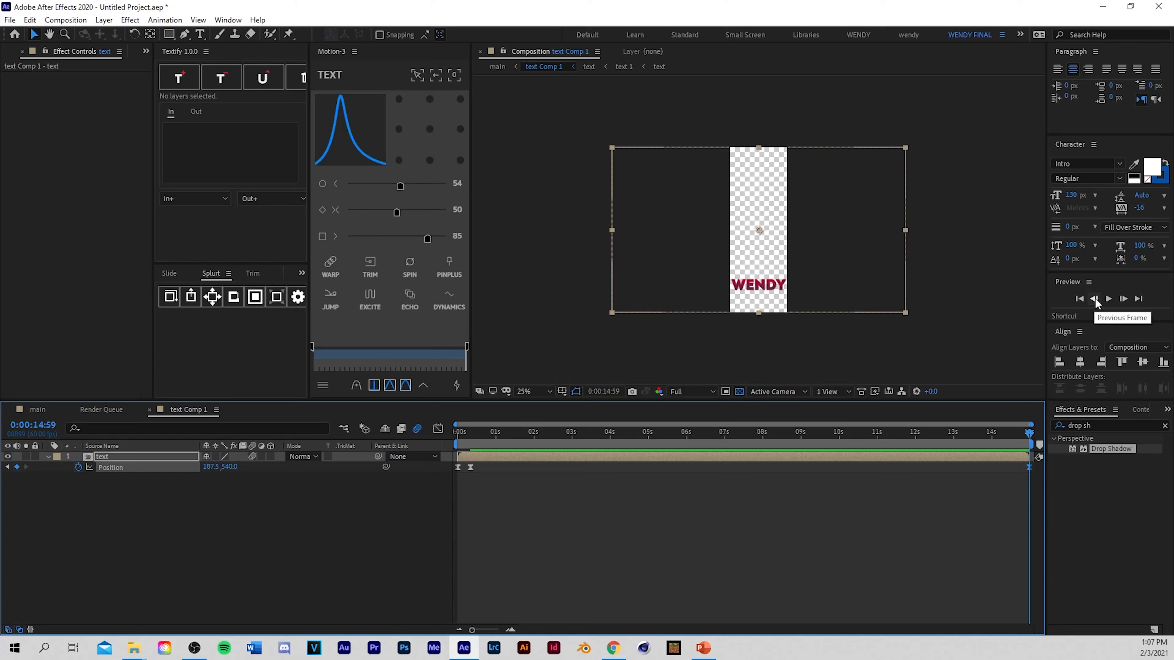
{"action": "left_click", "coordinate": [1095, 299]}
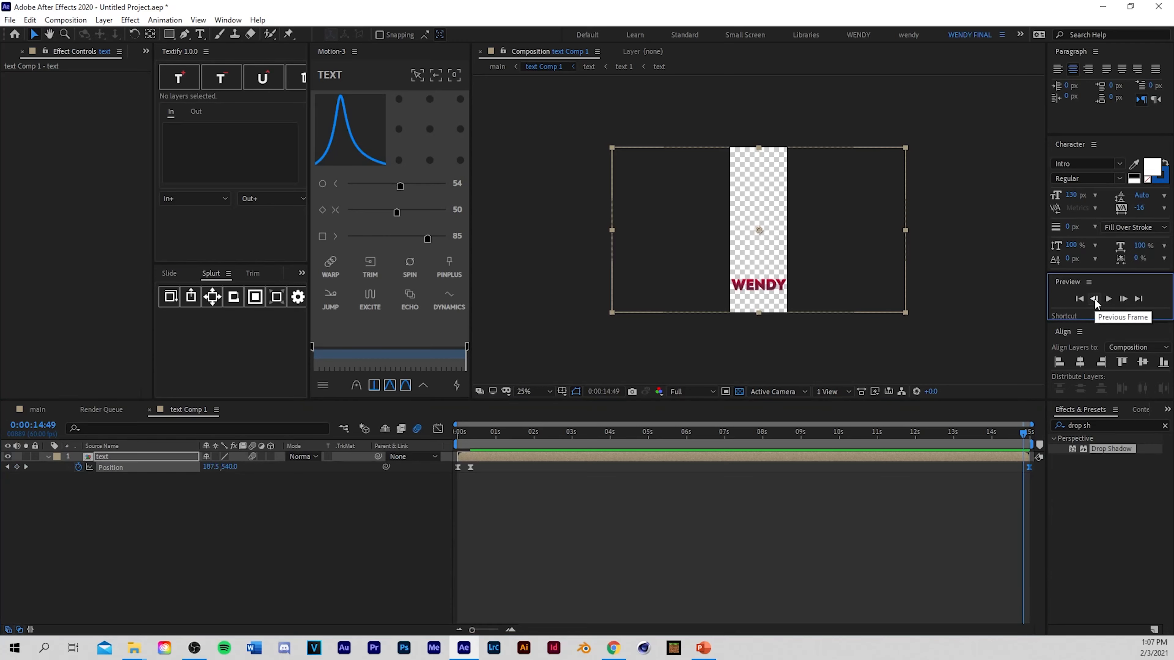
{"action": "left_click", "coordinate": [17, 467]}
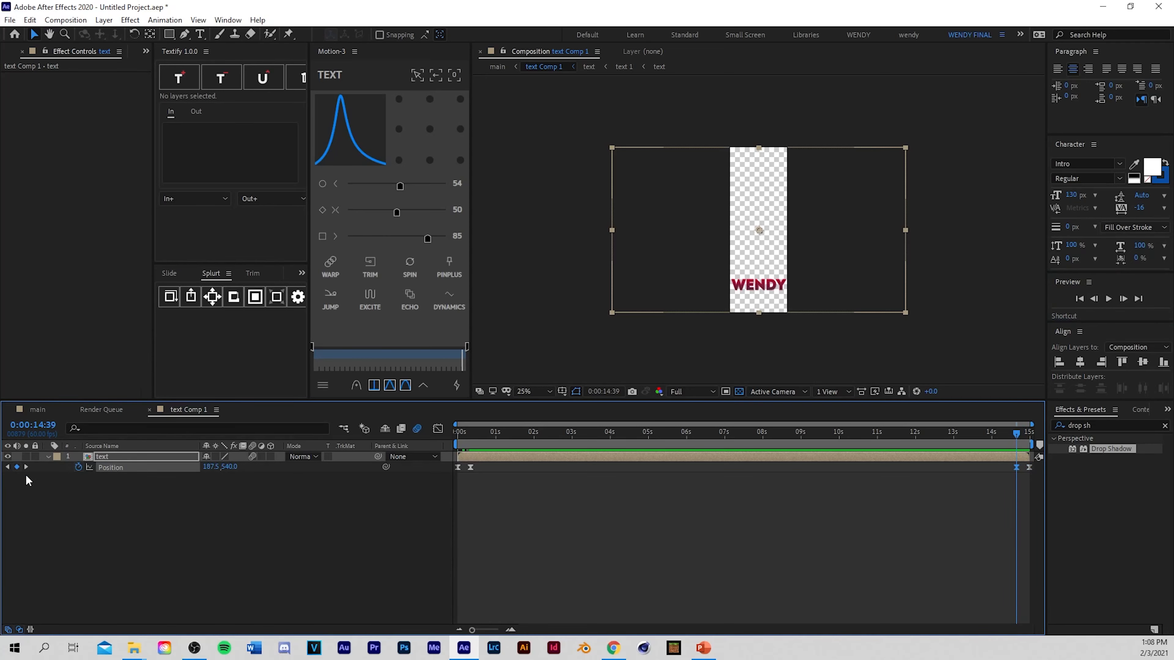
Step: Change the text's X position on the last keyframe to move it outside the composition, and preview the animation from the start
{"action": "left_click", "coordinate": [26, 467]}
{"action": "left_click_drag", "start_coordinate": [210, 467], "coordinate": [455, 435]}
{"action": "left_click", "coordinate": [562, 536]}
{"action": "key", "text": "space"}
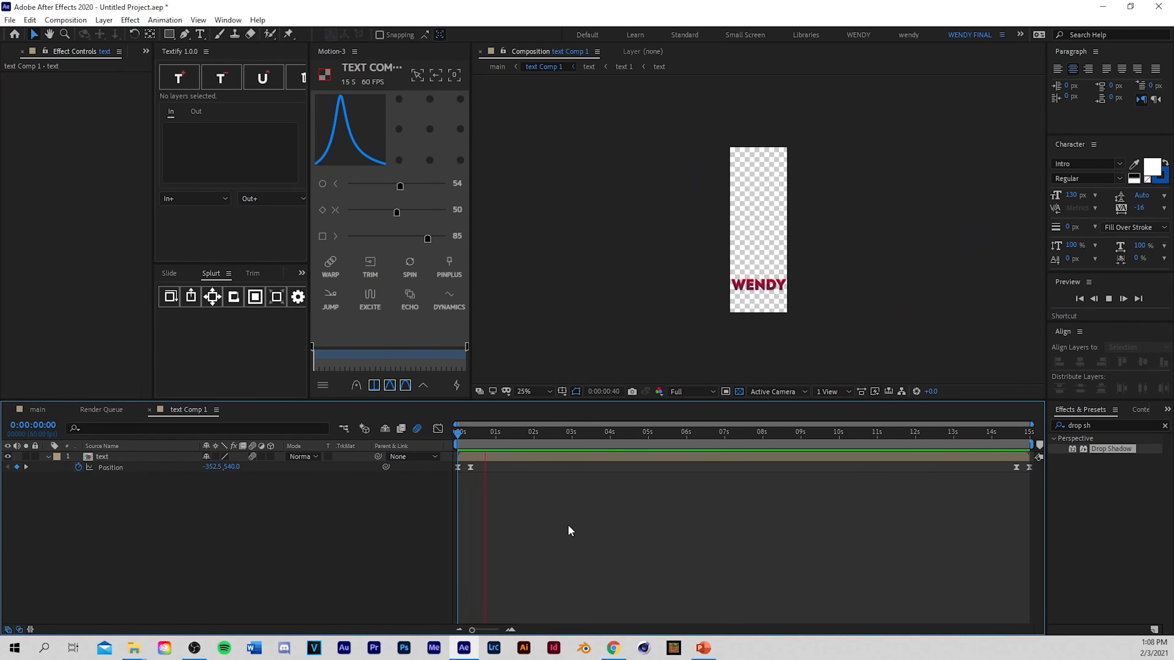
Step: Apply Motion-3 easing of 90, 50 and 50 to the last two Position keyframes of the text layer
{"action": "left_click", "coordinate": [1002, 434]}
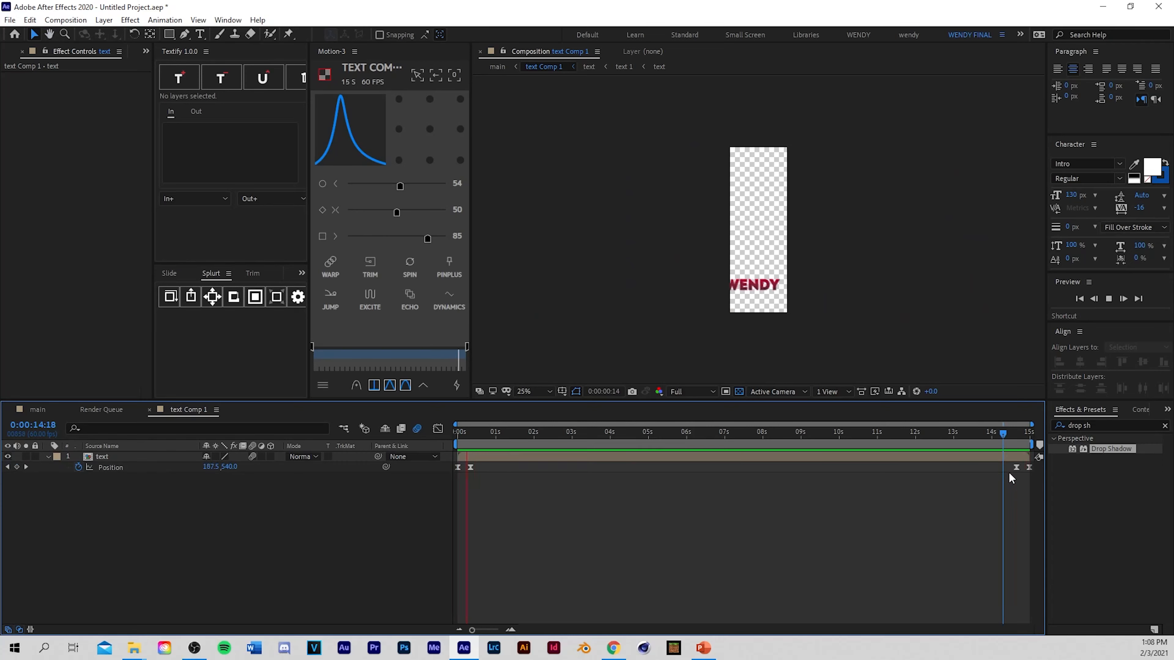
{"action": "key", "text": "space"}
{"action": "left_click_drag", "start_coordinate": [1008, 473], "coordinate": [1038, 468]}
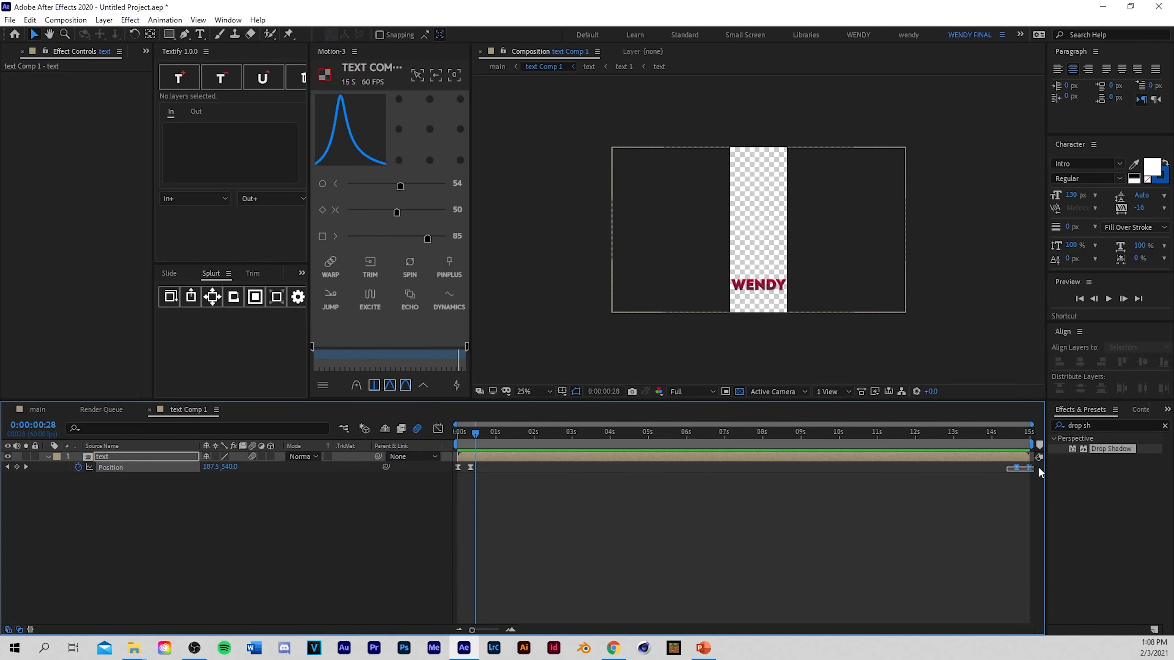
{"action": "left_click", "coordinate": [397, 213]}
{"action": "left_click_drag", "start_coordinate": [401, 187], "coordinate": [436, 186]}
Step: Preview the eased text animation in text Comp 1, checking both the slide-in and the slide-out
{"action": "left_click", "coordinate": [1001, 432]}
{"action": "left_click", "coordinate": [996, 499]}
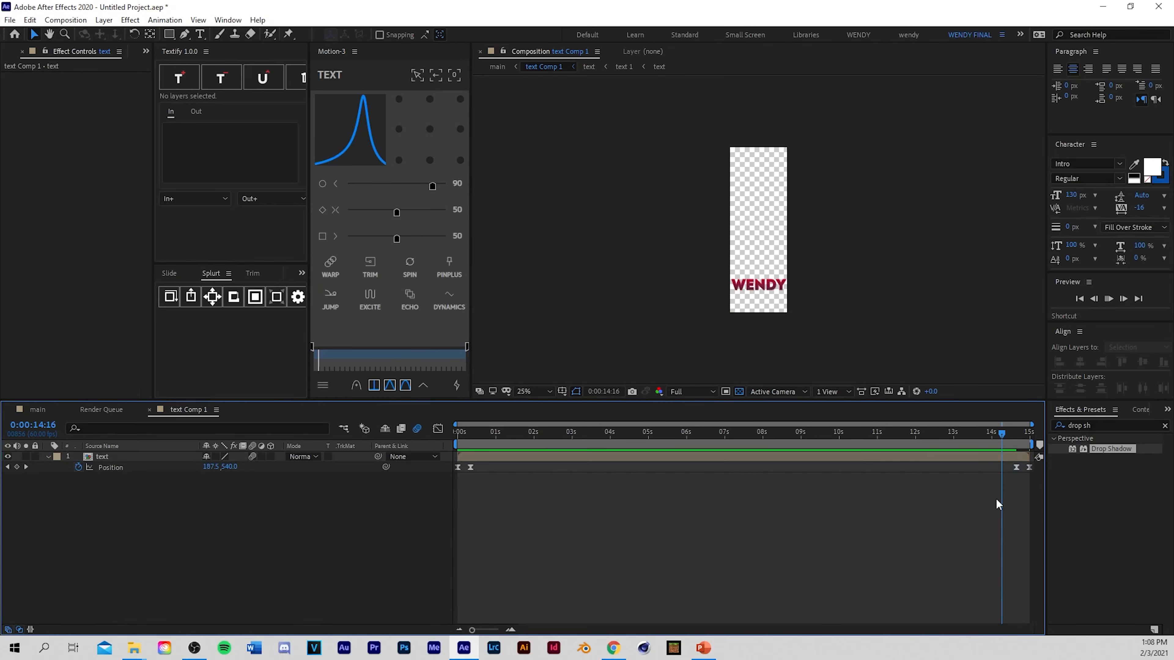
{"action": "left_click_drag", "start_coordinate": [999, 433], "coordinate": [272, 490]}
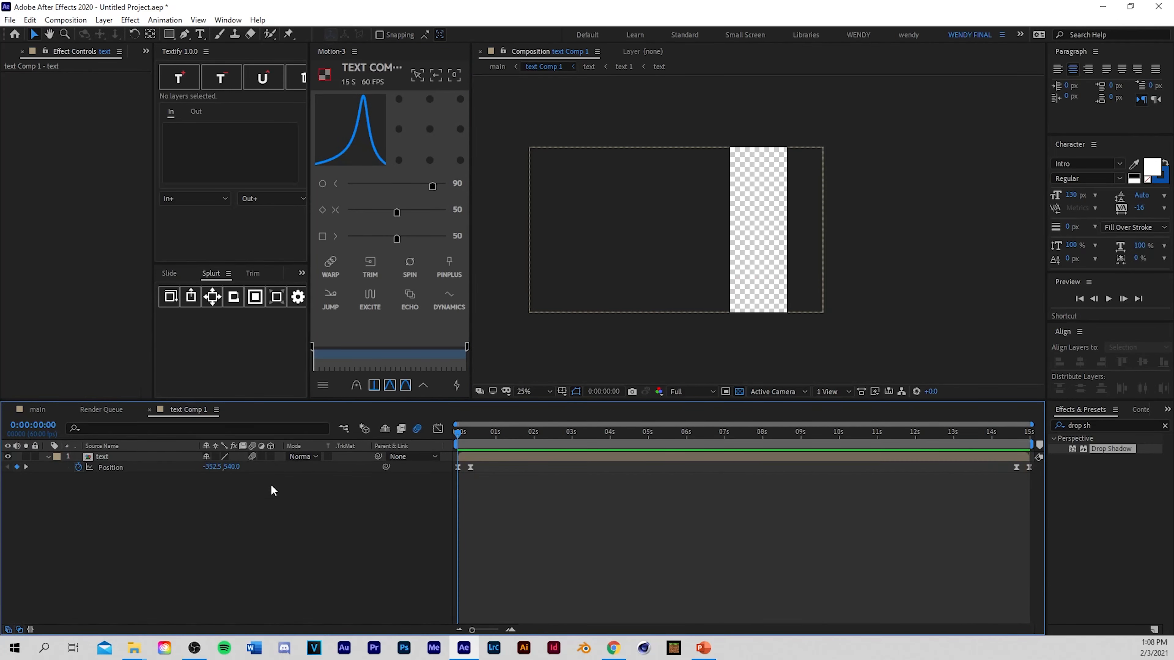
{"action": "key", "text": "space"}
{"action": "left_click", "coordinate": [1011, 435]}
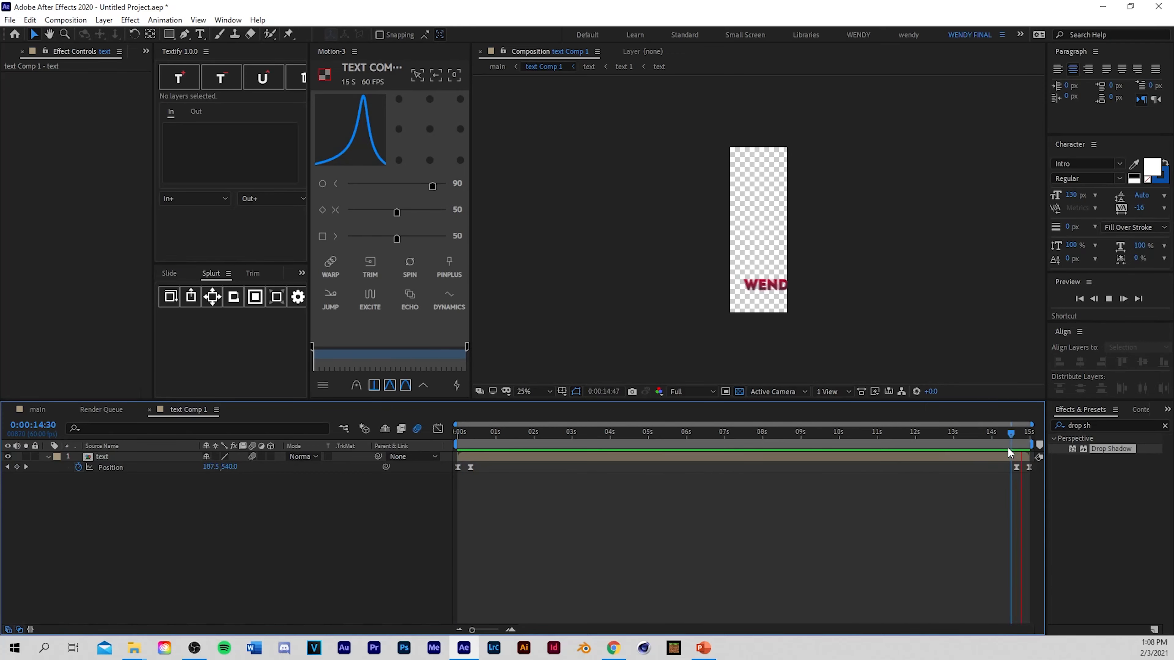
Step: Play the main composition from the start to check the text sliding in over the white bar
{"action": "left_click", "coordinate": [35, 410]}
{"action": "left_click_drag", "start_coordinate": [488, 434], "coordinate": [455, 435]}
{"action": "scroll", "coordinate": [808, 268], "scroll_direction": "down", "scroll_amount": 2}
{"action": "key", "text": "space"}
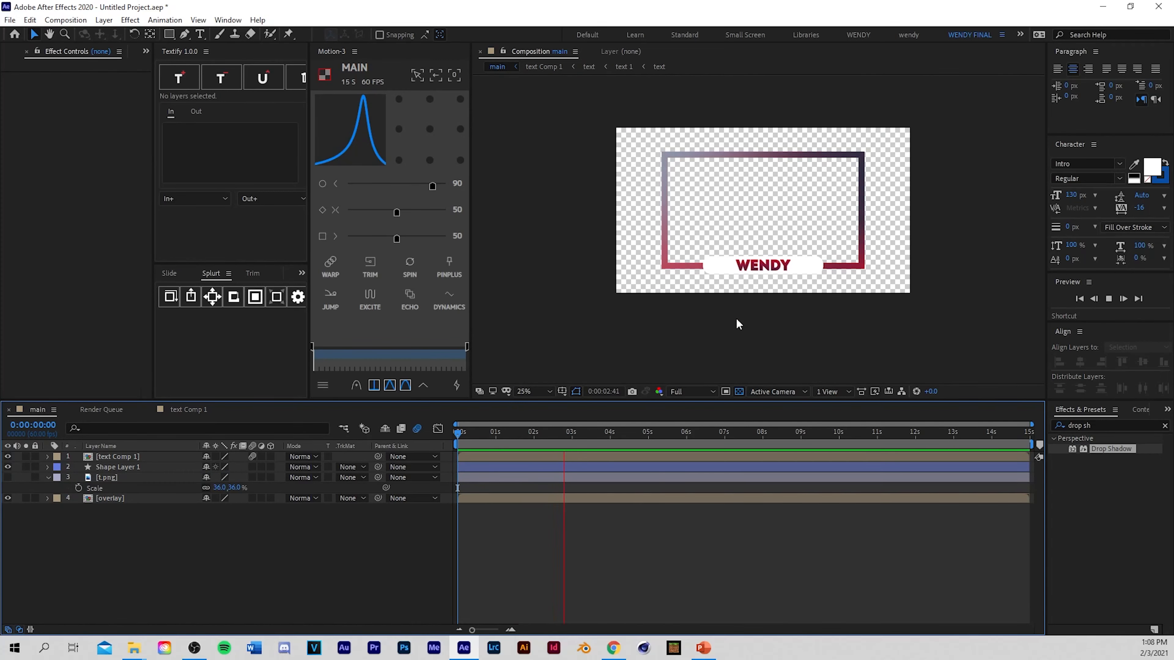
{"action": "scroll", "coordinate": [719, 292], "scroll_direction": "up", "scroll_amount": 1}
{"action": "scroll", "coordinate": [725, 298], "scroll_direction": "down", "scroll_amount": 1}
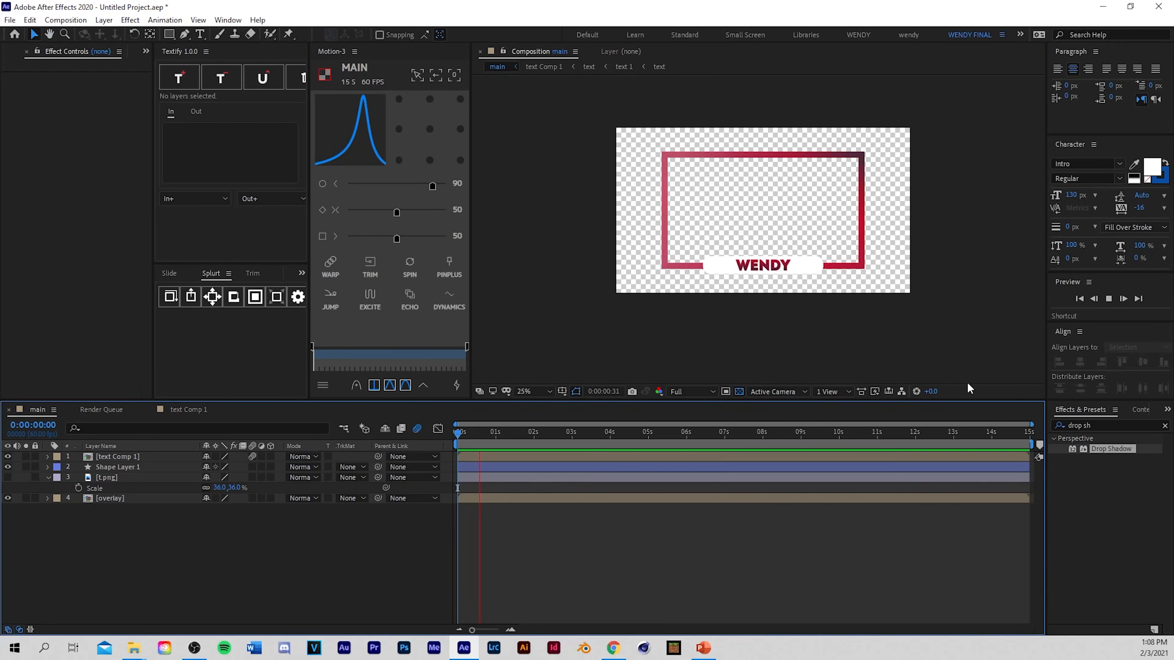
Step: Preview the end of the main composition to check how the text slides out and the animation loops
{"action": "left_click", "coordinate": [1019, 435]}
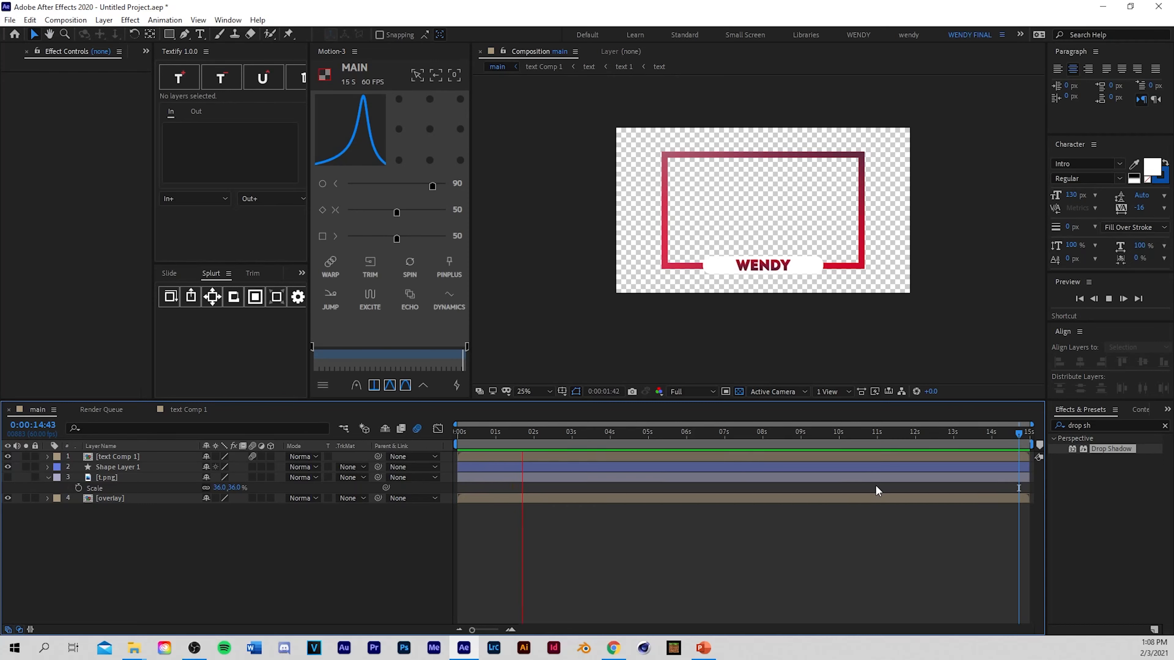
{"action": "left_click", "coordinate": [457, 435]}
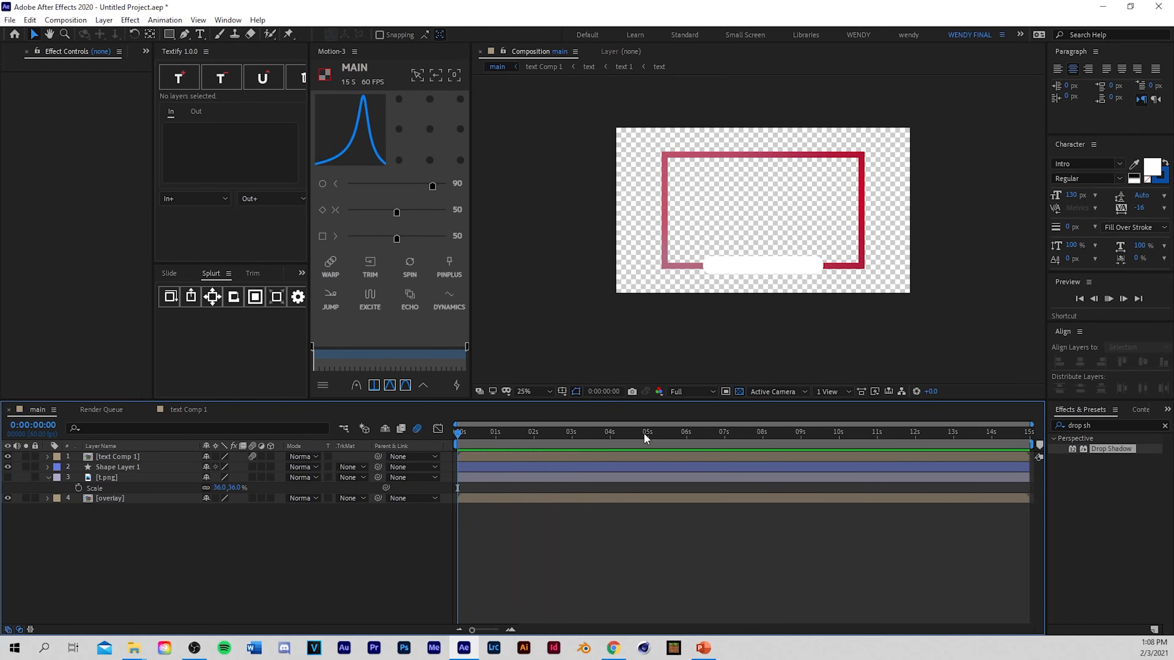
{"action": "left_click", "coordinate": [1011, 436]}
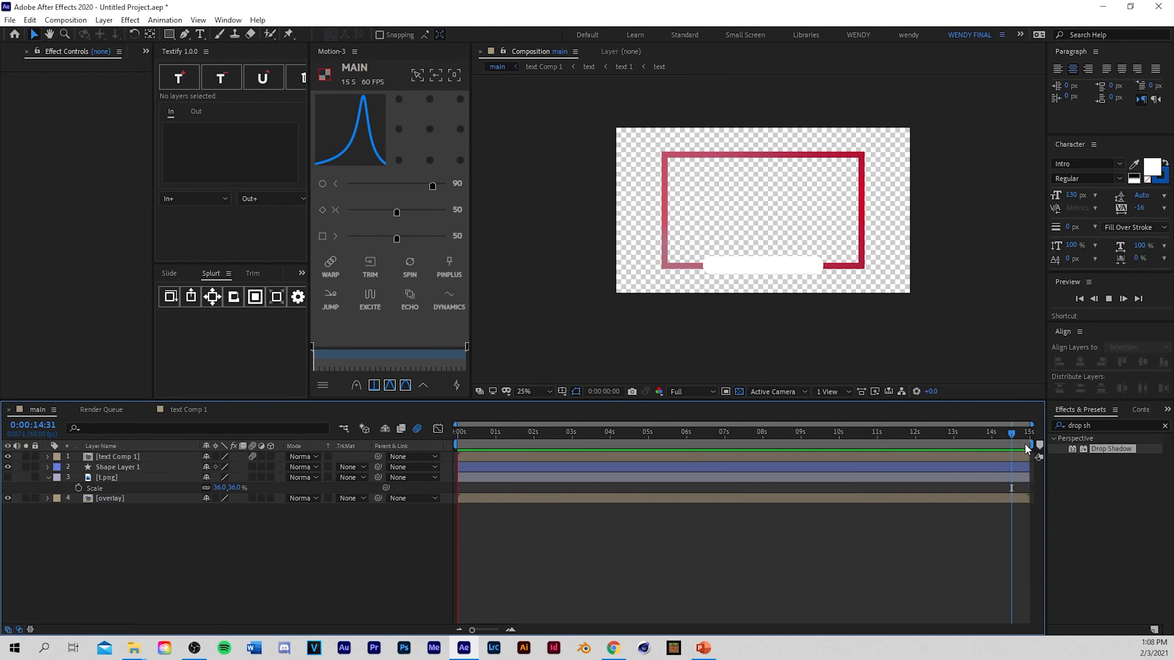
{"action": "key", "text": "space"}
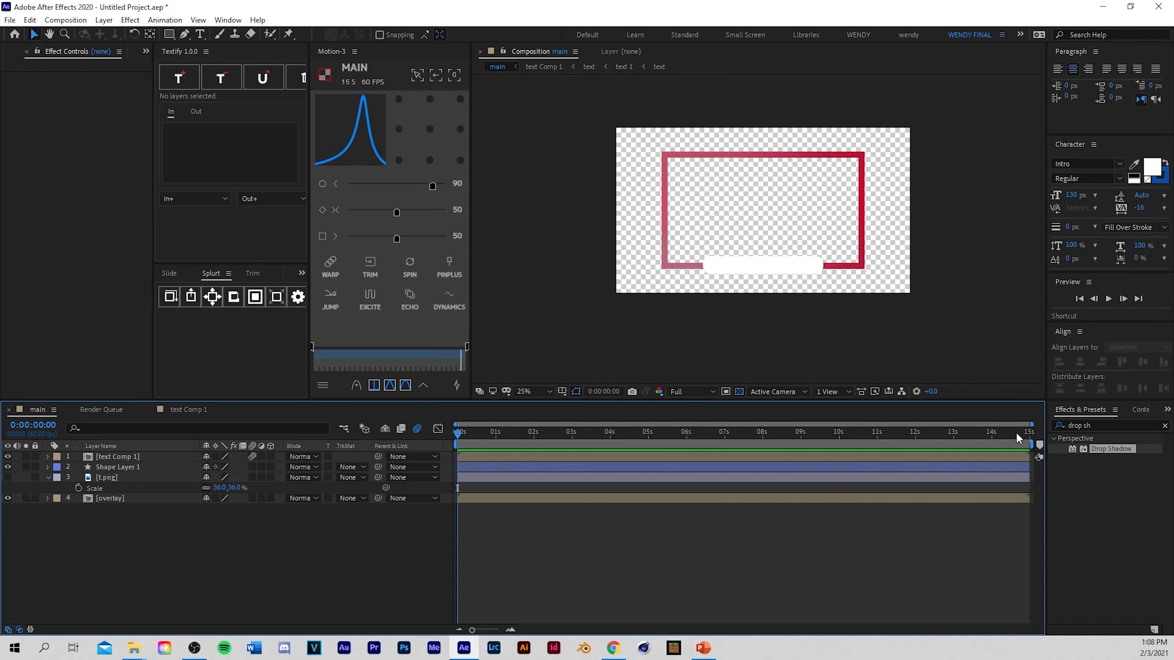
{"action": "left_click", "coordinate": [1012, 433]}
{"action": "key", "text": "space"}
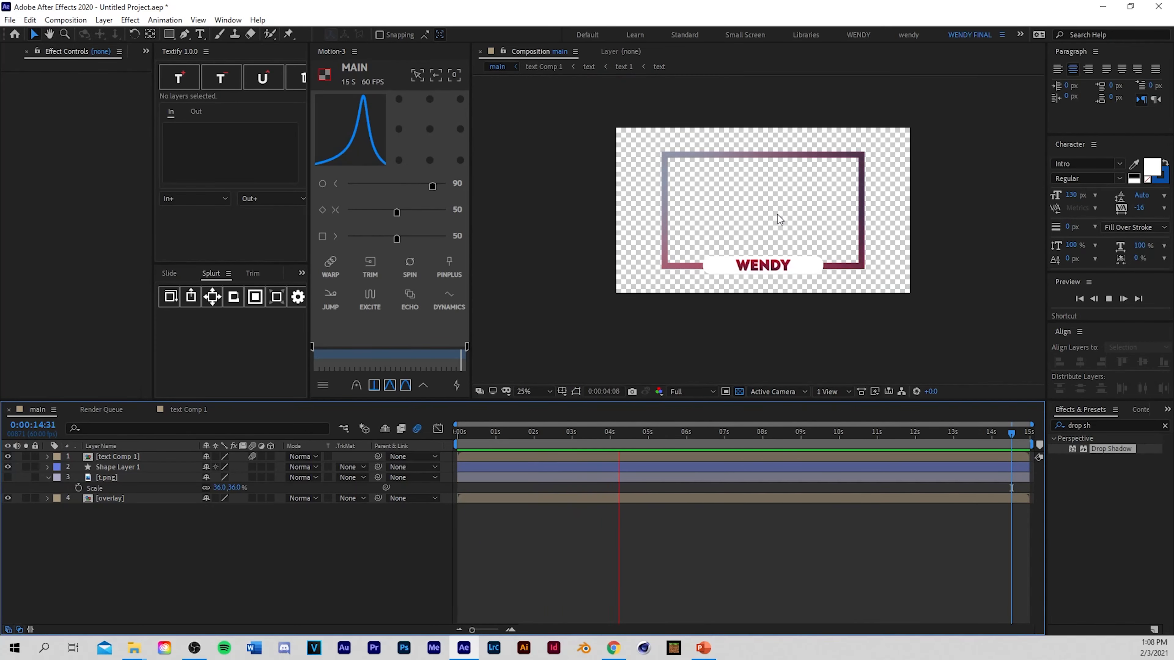
Step: Add the expression wiggle(1,5) to the Position of the text Comp 1 layer in the main composition
{"action": "key", "text": "period"}
{"action": "left_click_drag", "start_coordinate": [485, 434], "coordinate": [541, 437]}
{"action": "left_click", "coordinate": [468, 454]}
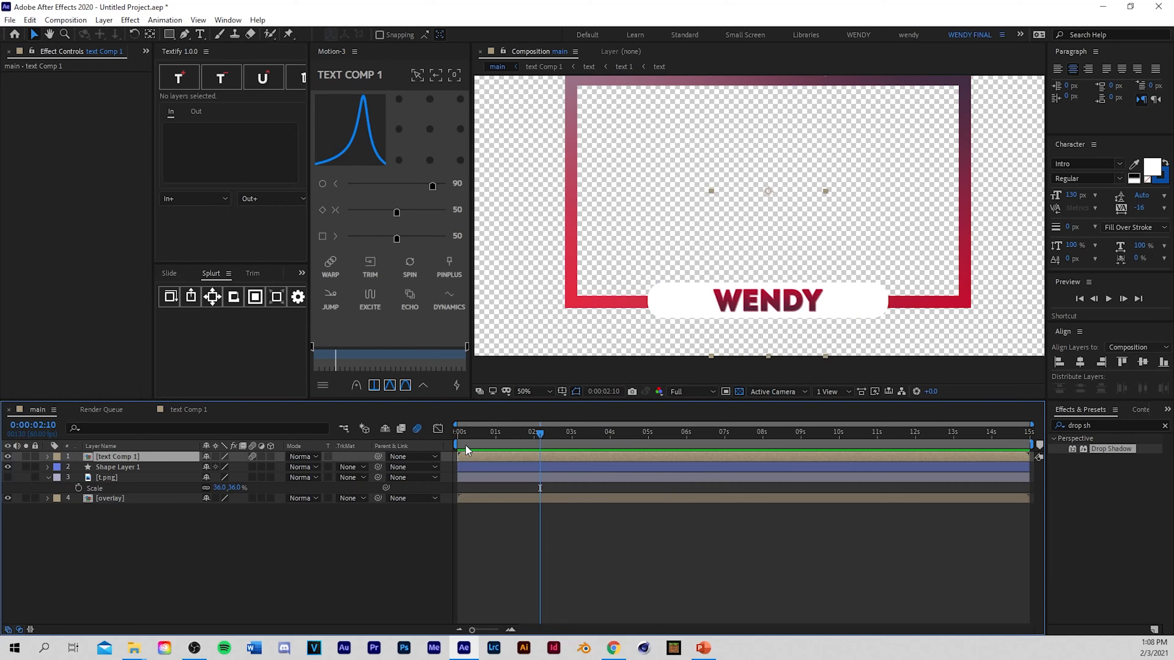
{"action": "key", "text": "p"}
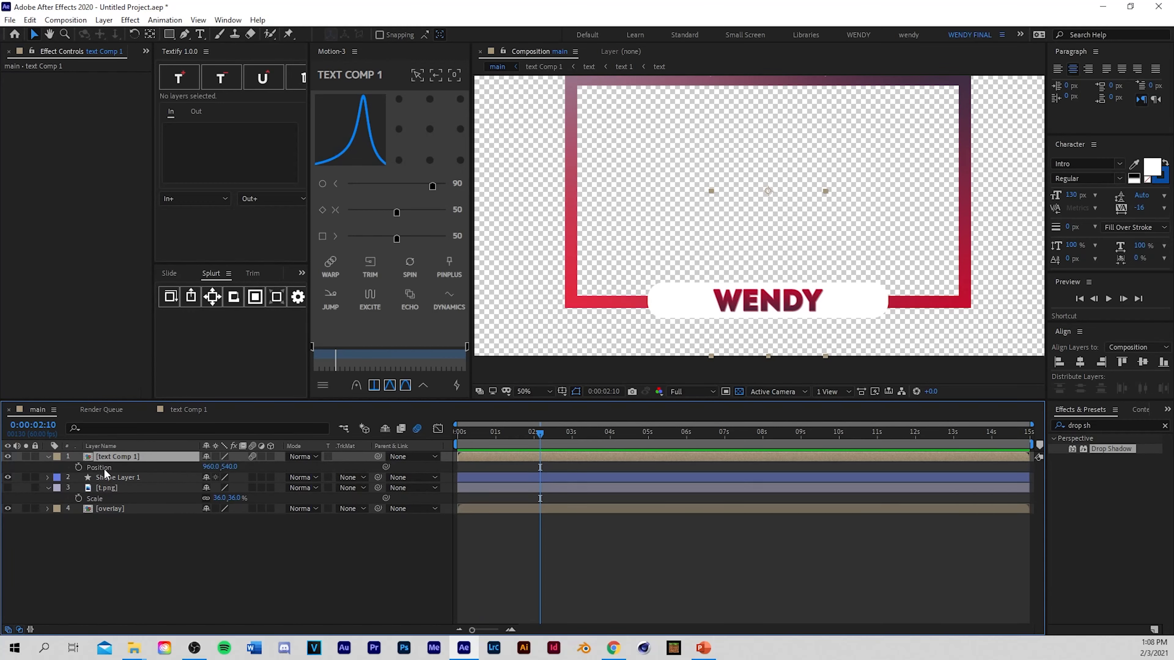
{"action": "left_click", "coordinate": [78, 467], "text": "alt"}
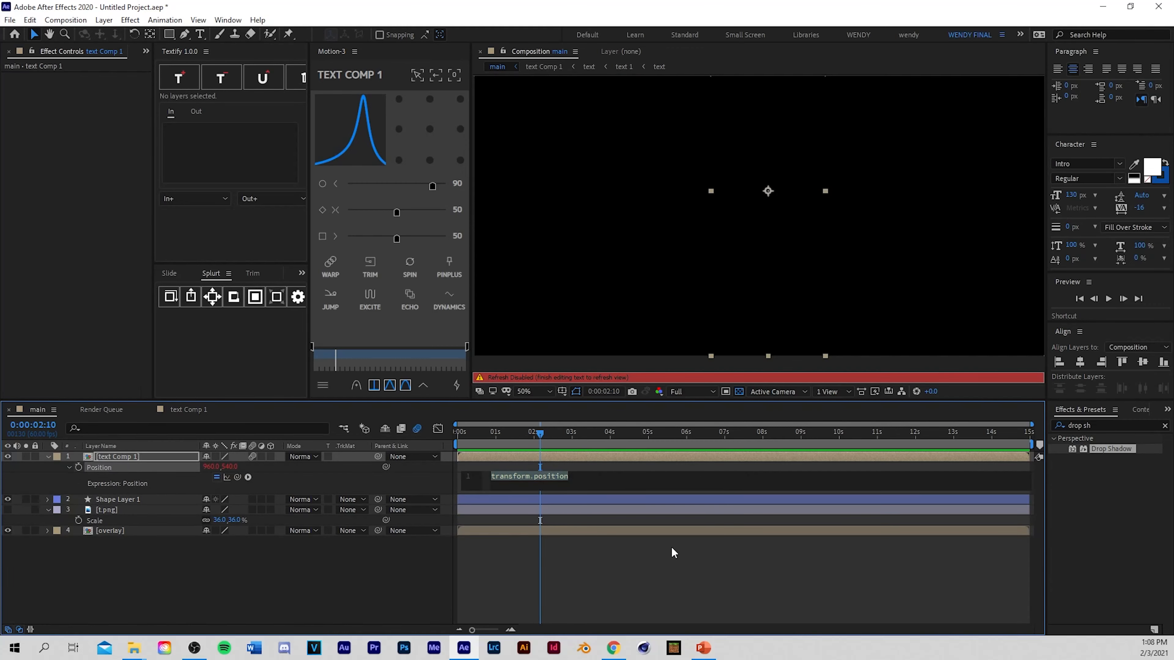
{"action": "type", "text": "wiggle"}
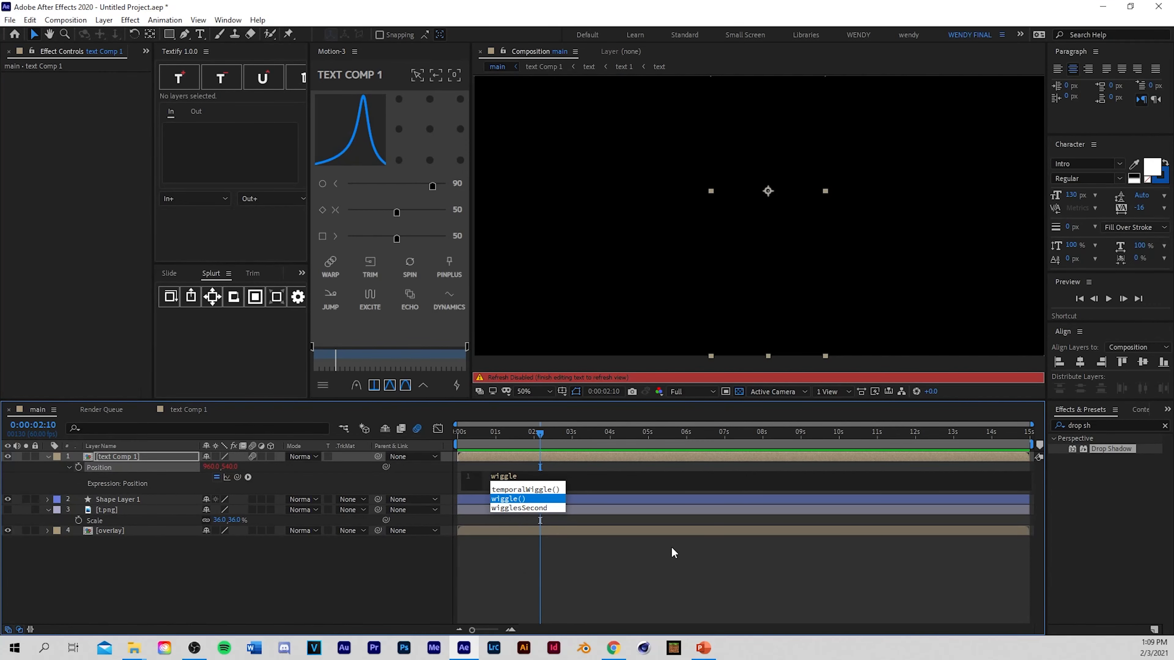
{"action": "key", "text": "Return"}
{"action": "type", "text": "1,5"}
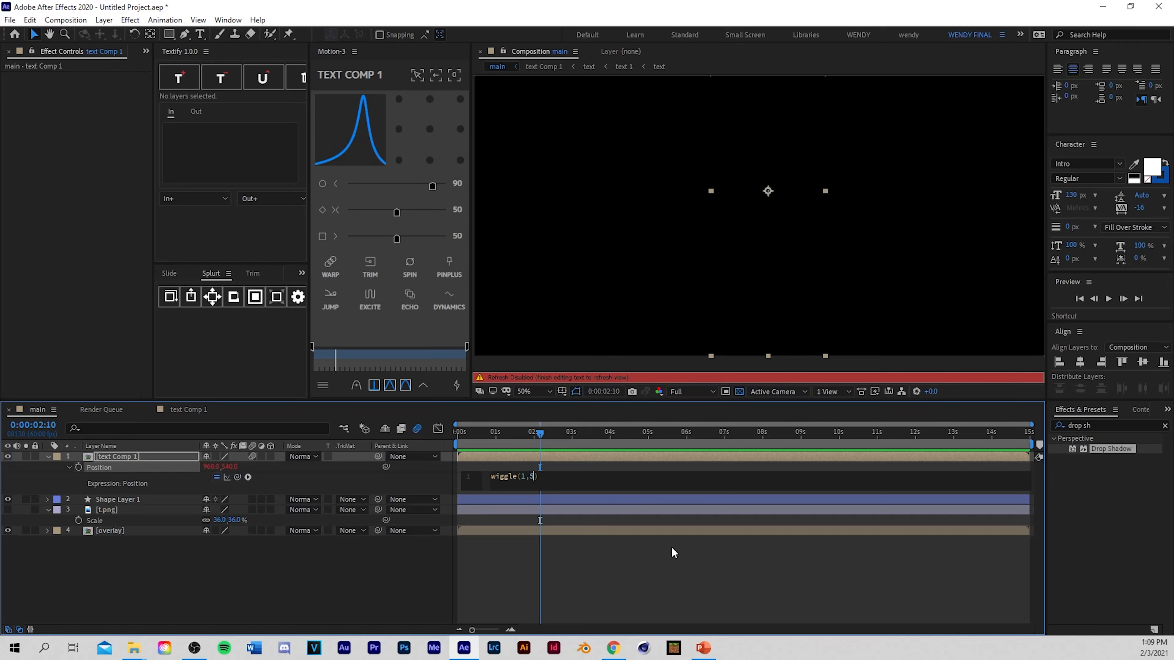
{"action": "left_click", "coordinate": [666, 541]}
Step: Preview the wiggling text over the white bar, both up close and in the full frame
{"action": "key", "text": "space"}
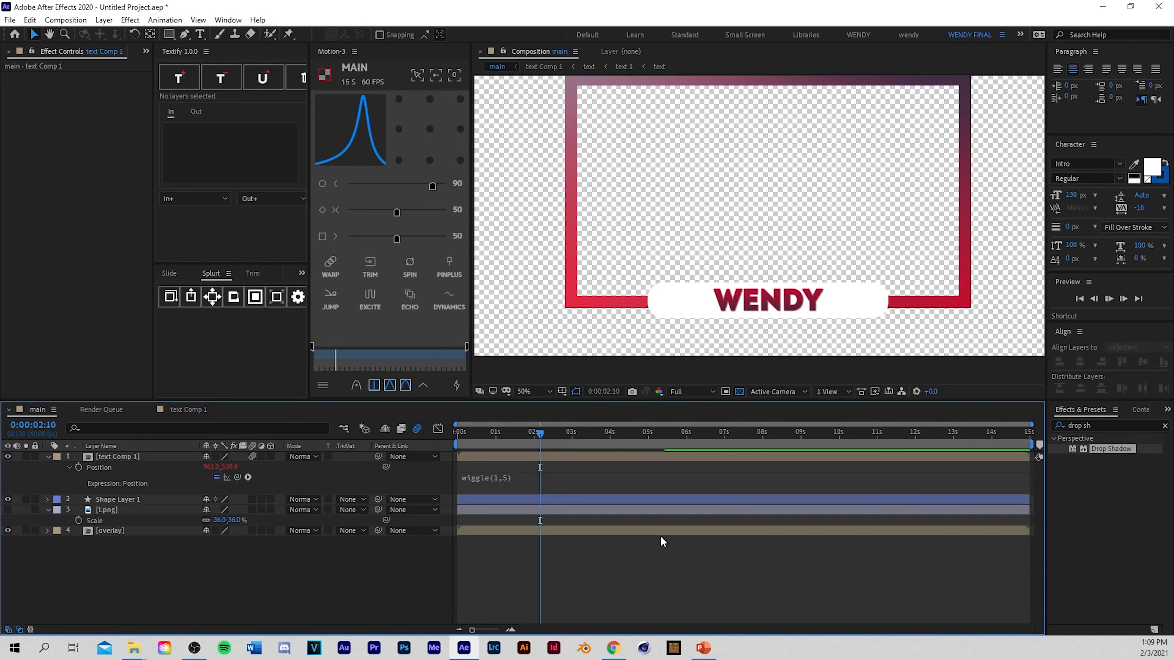
{"action": "scroll", "coordinate": [836, 356], "scroll_direction": "up", "scroll_amount": 2}
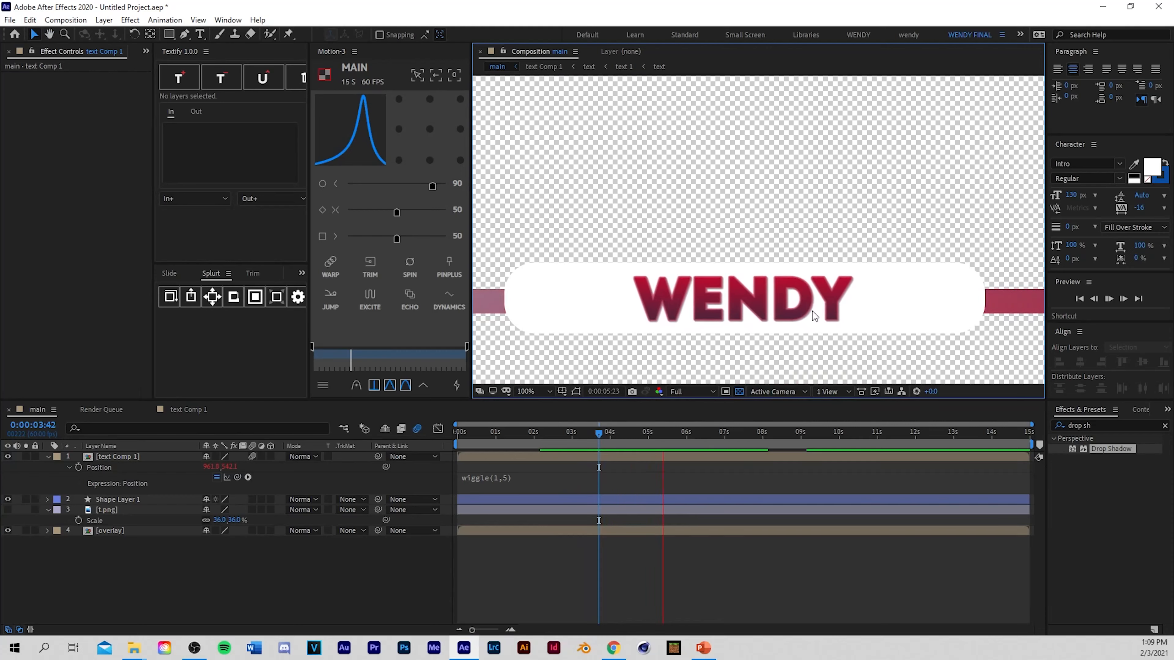
{"action": "left_click_drag", "start_coordinate": [995, 440], "coordinate": [979, 466]}
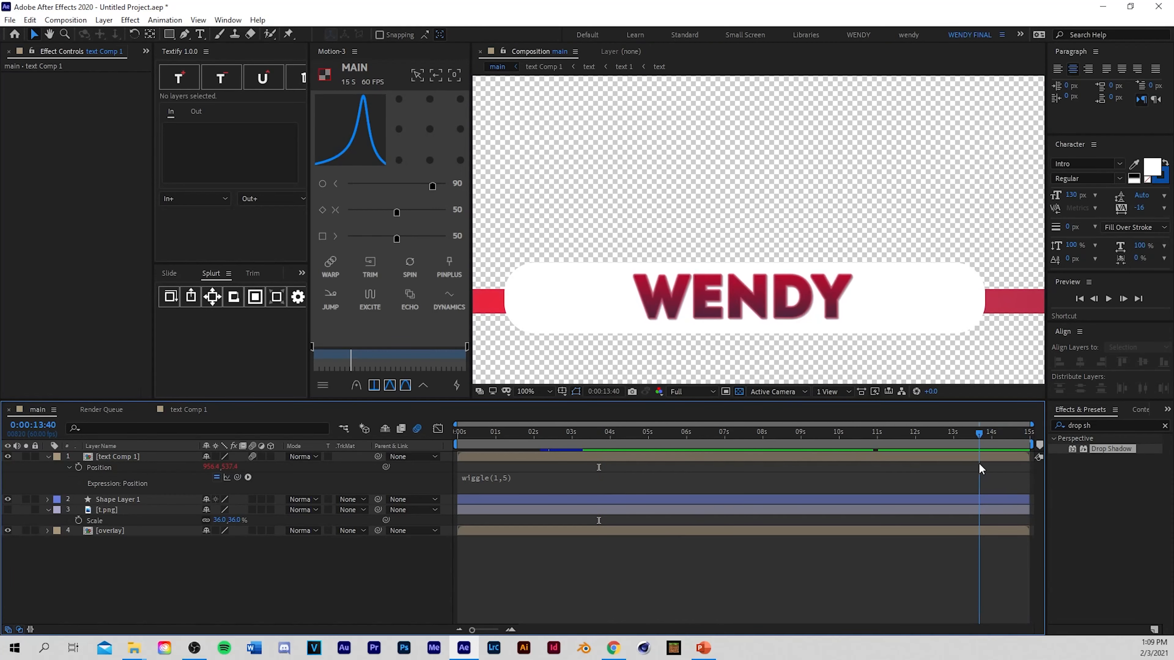
{"action": "key", "text": "space"}
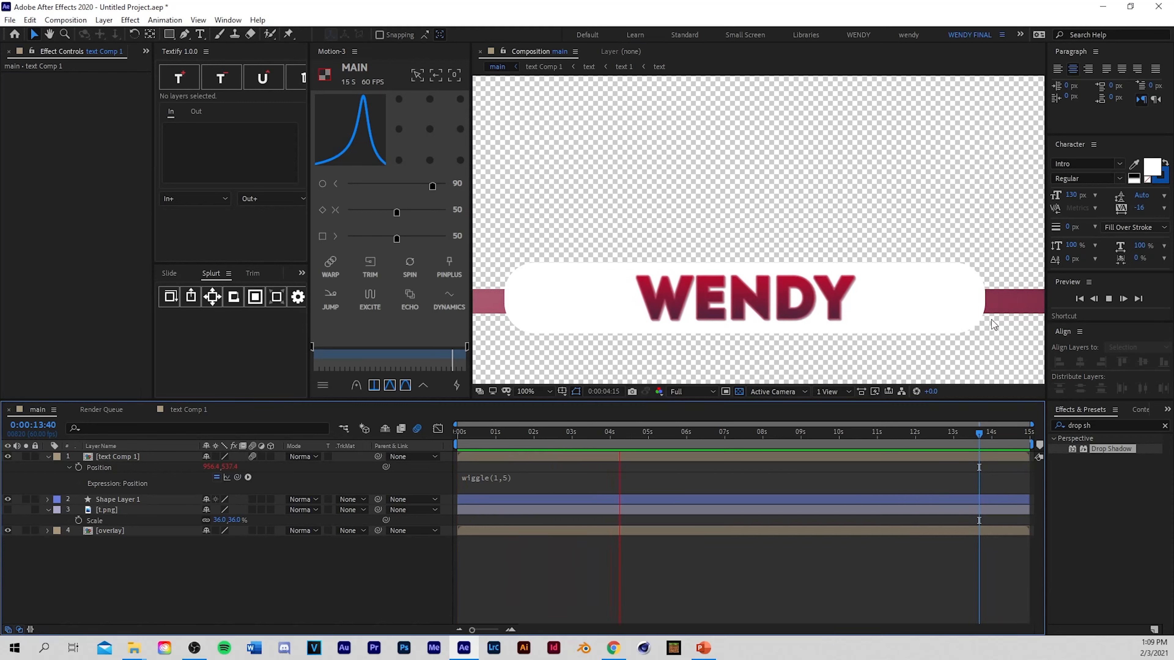
{"action": "scroll", "coordinate": [808, 285], "scroll_direction": "down", "scroll_amount": 1}
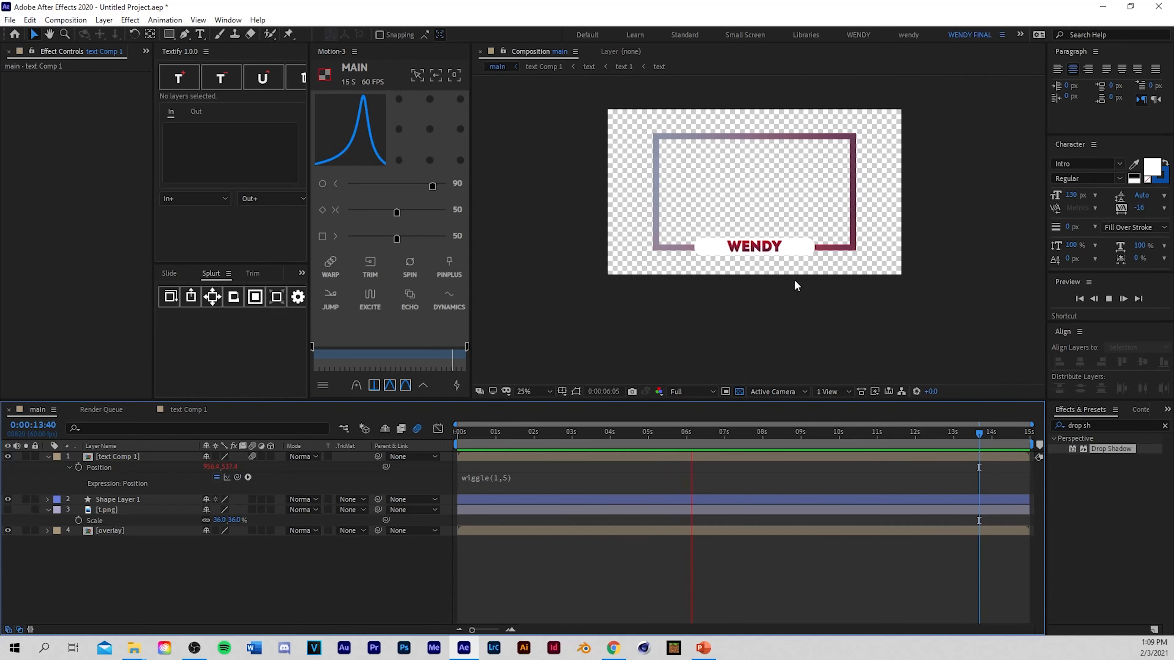
Step: Apply the Drop Shadow effect with its default settings to the white bar's Shape Layer 1
{"action": "left_click_drag", "start_coordinate": [590, 430], "coordinate": [455, 432]}
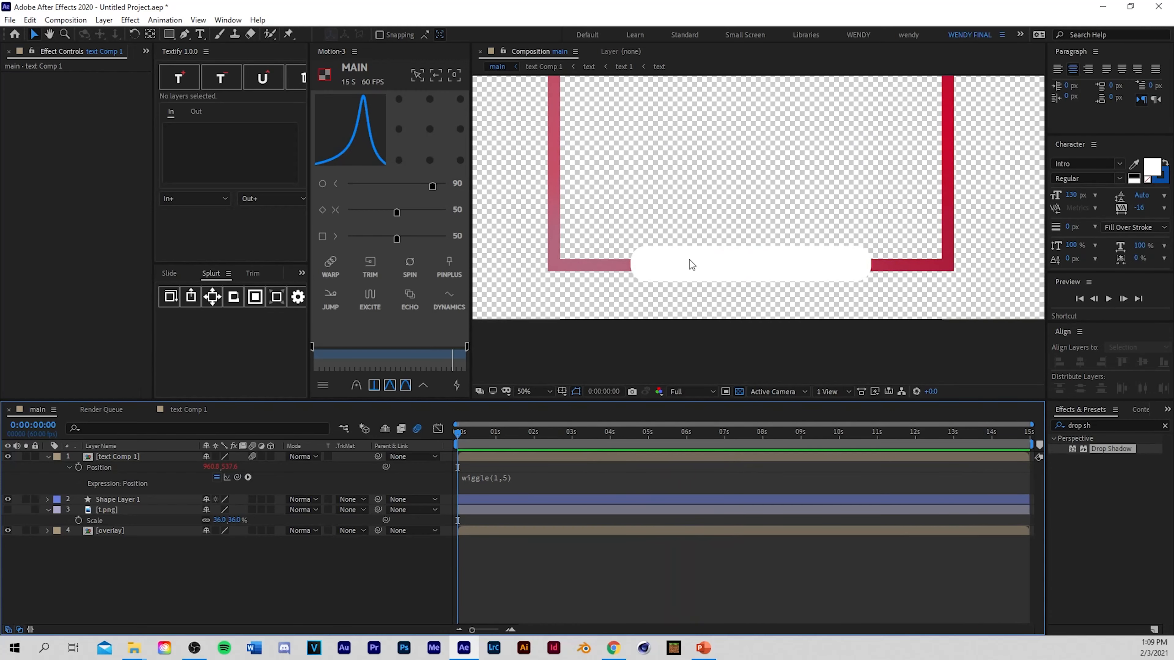
{"action": "left_click", "coordinate": [128, 500]}
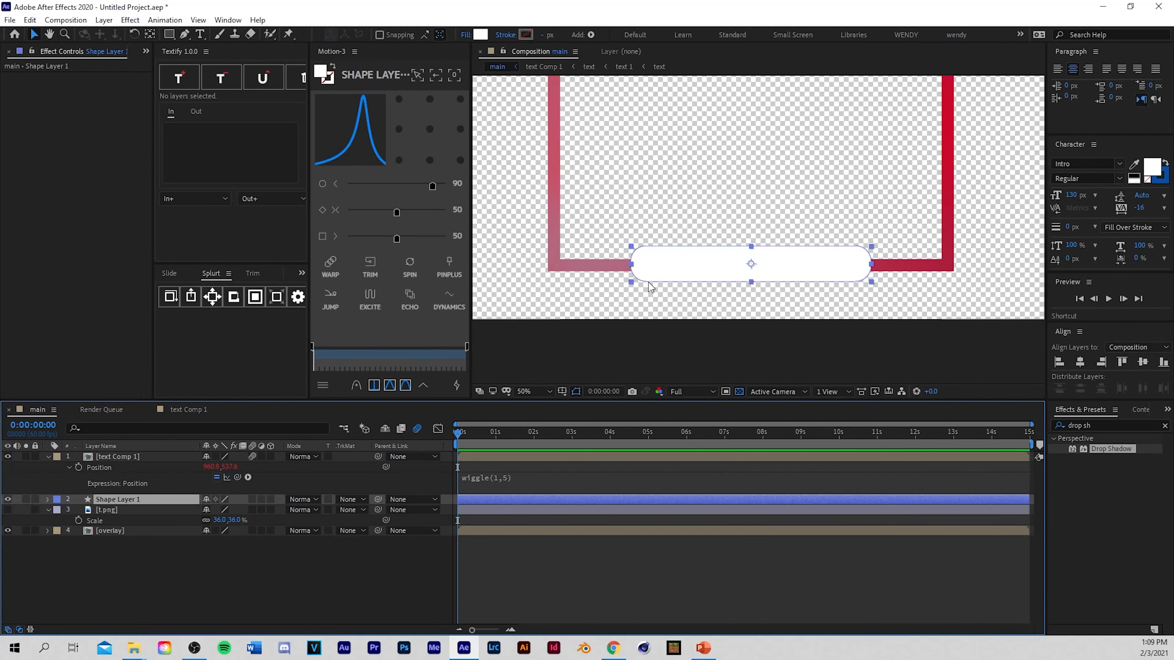
{"action": "key", "text": "period"}
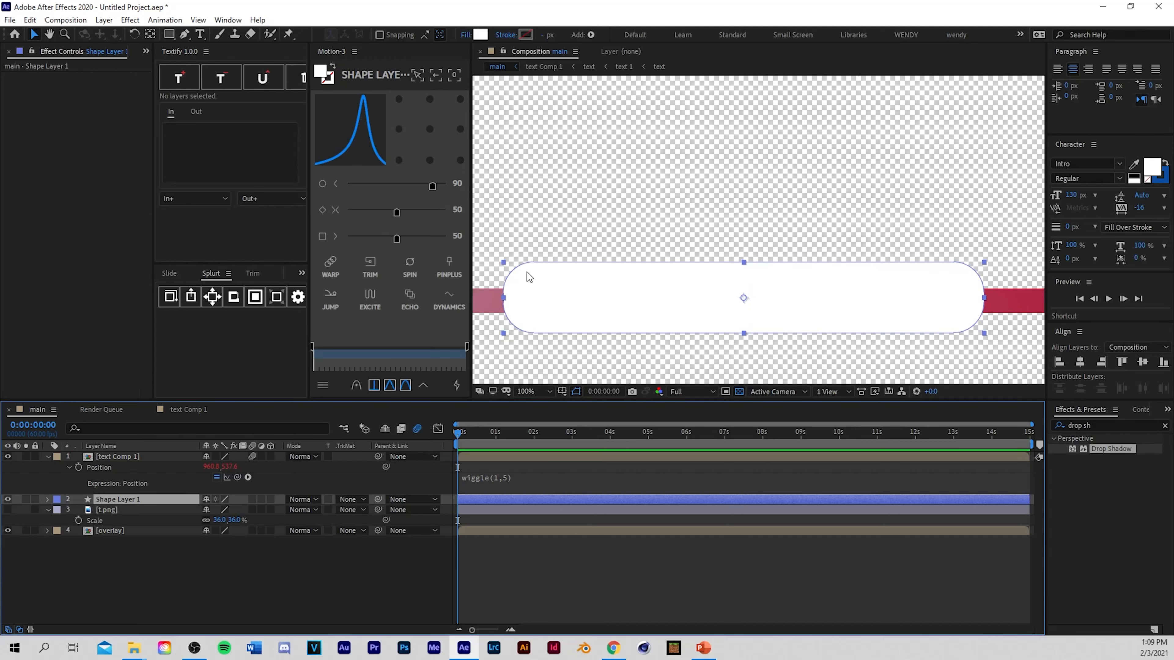
{"action": "left_click_drag", "start_coordinate": [1086, 453], "coordinate": [487, 499]}
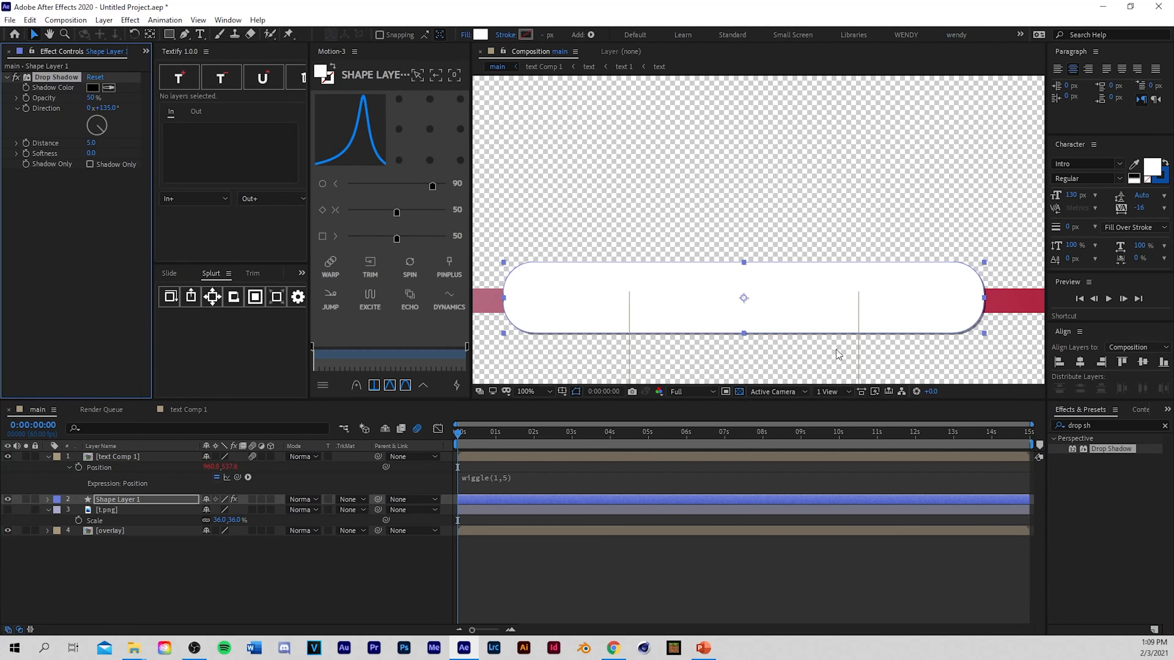
{"action": "left_click", "coordinate": [827, 363]}
{"action": "key", "text": "comma"}
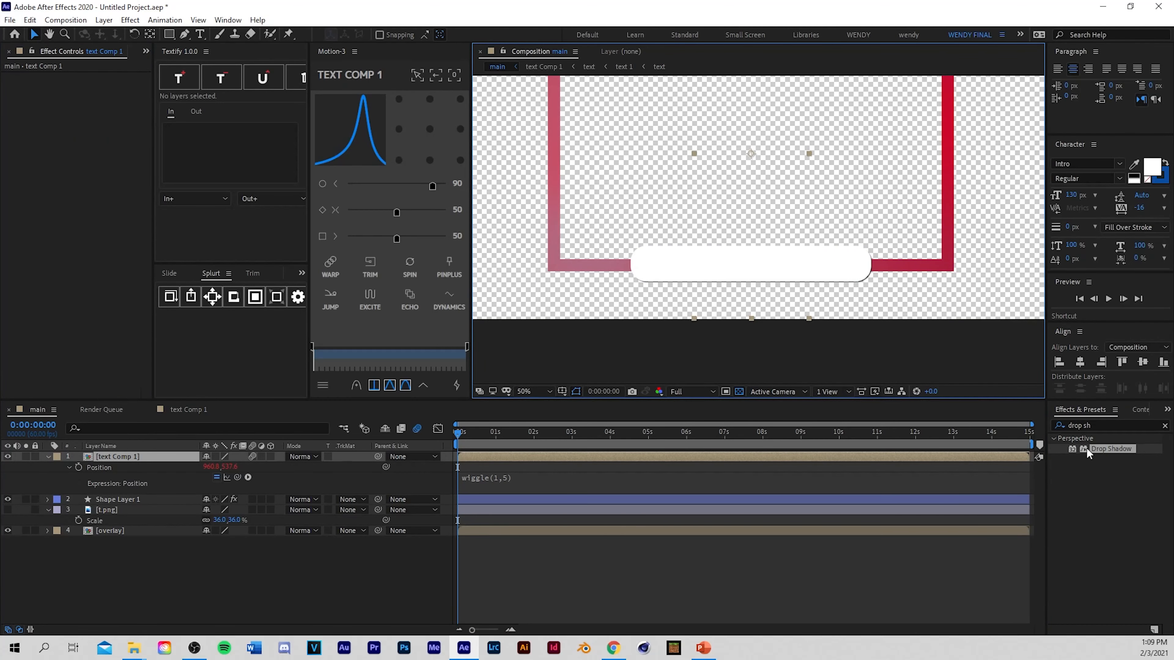
Step: Apply the Drop Shadow effect with its default settings to the overlay layer holding the gradient frame
{"action": "left_click_drag", "start_coordinate": [1093, 456], "coordinate": [554, 537]}
{"action": "key", "text": "period"}
{"action": "key", "text": "comma"}
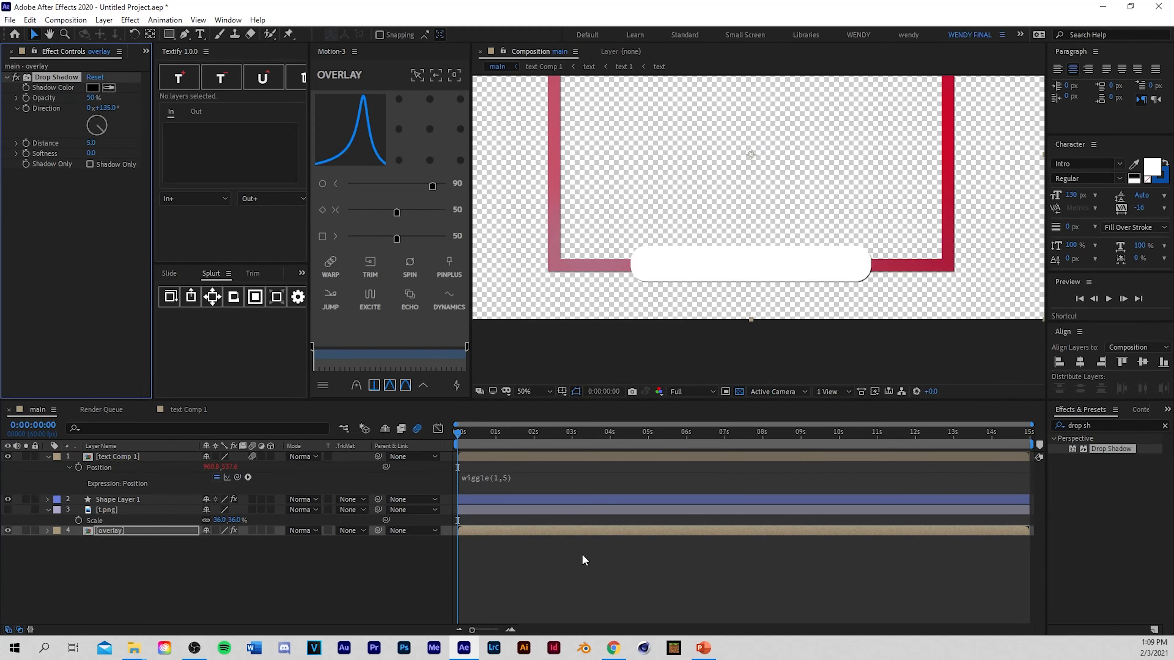
Step: Play the full main composition from the start to check the drop shadows on the bar and frame
{"action": "left_click", "coordinate": [584, 560]}
{"action": "key", "text": "comma"}
{"action": "key", "text": "space"}
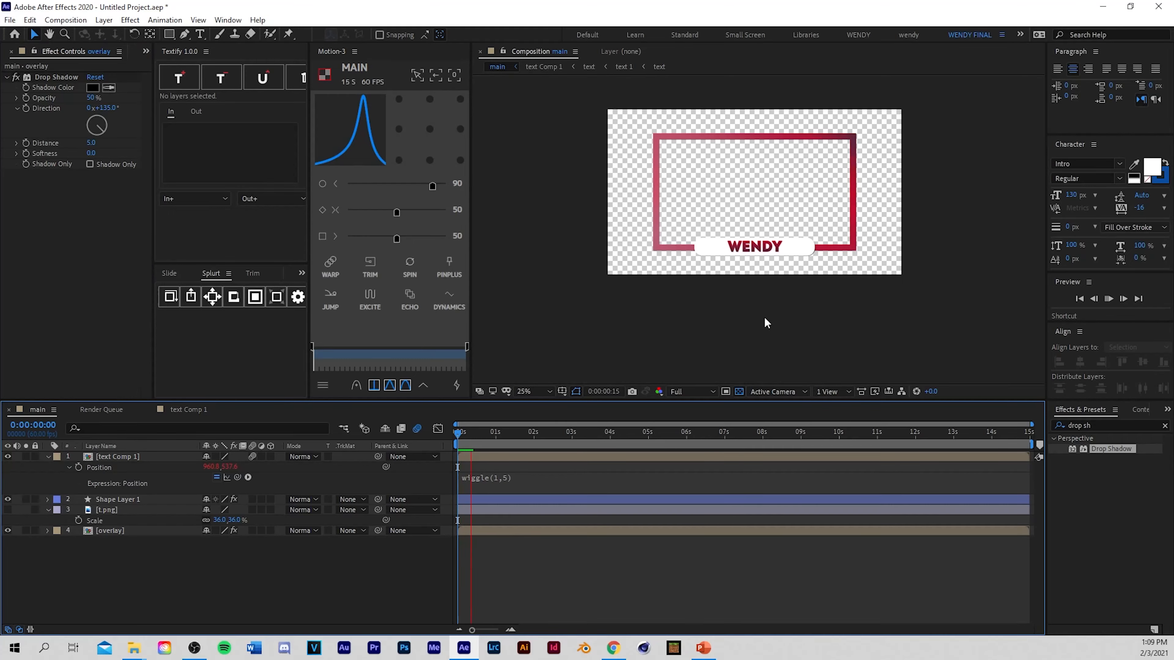